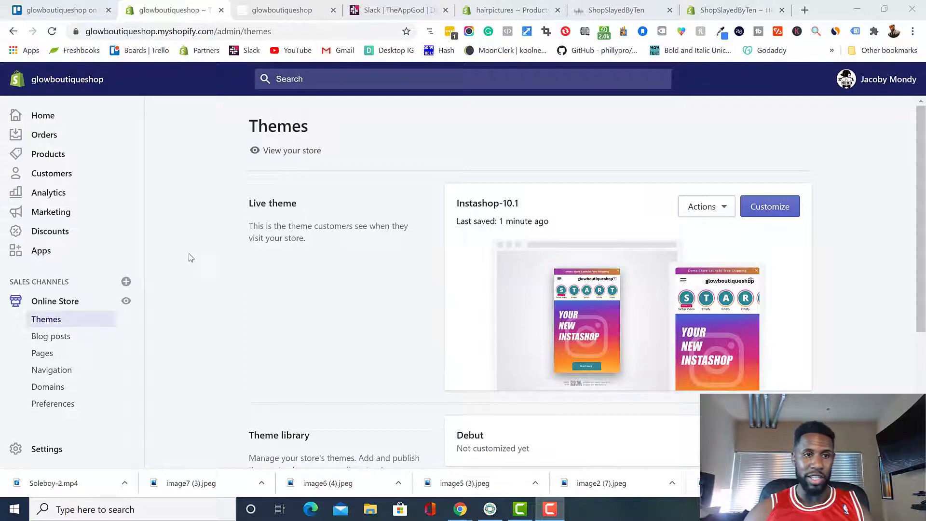
View the live online store, hide the preview bar, and look over the home page from header to footer.
left_click(125, 301)
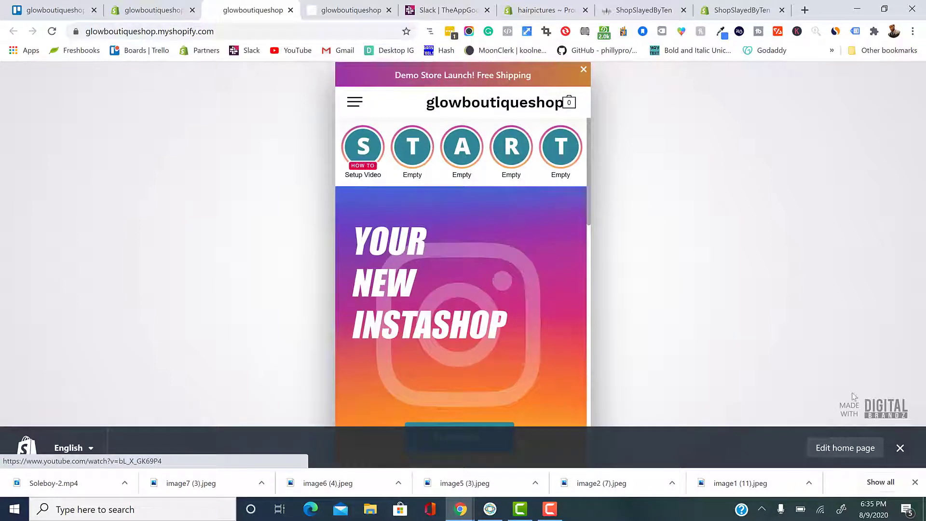
left_click(900, 448)
scroll(549, 304, "down", 6)
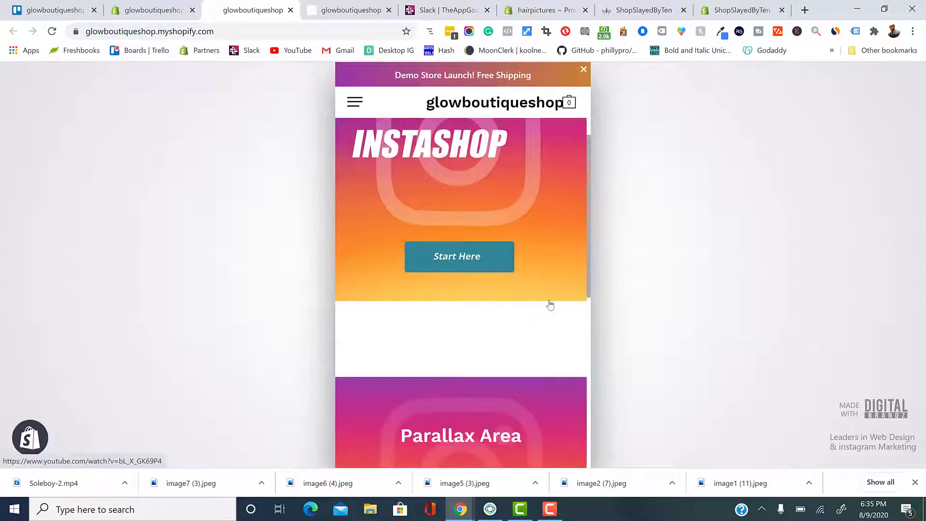
scroll(549, 299, "down", 3)
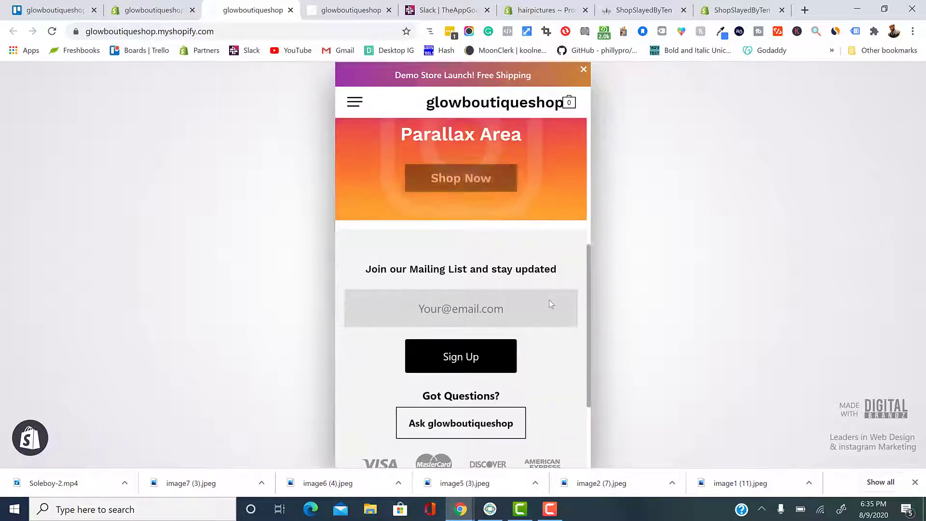
scroll(549, 300, "up", 5)
scroll(497, 266, "up", 5)
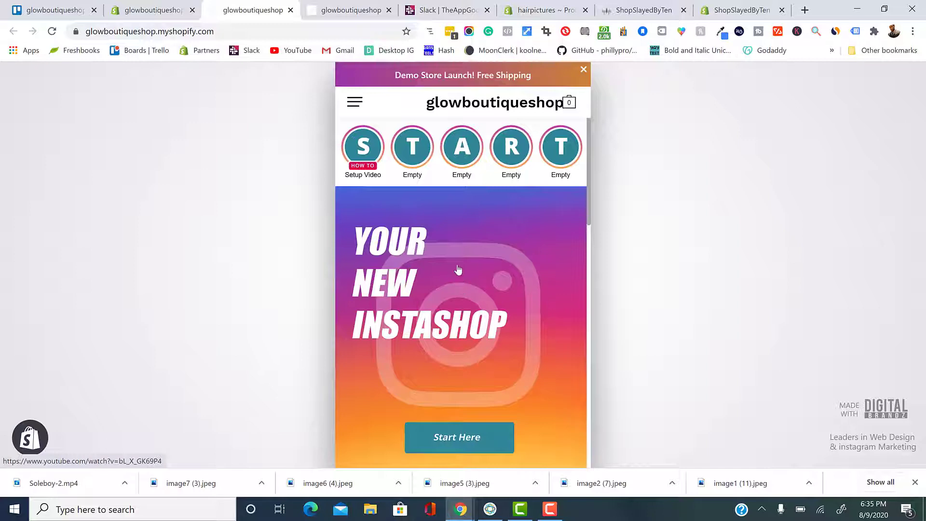
Return to the Shopify admin and look through the store's full product list.
left_click(159, 11)
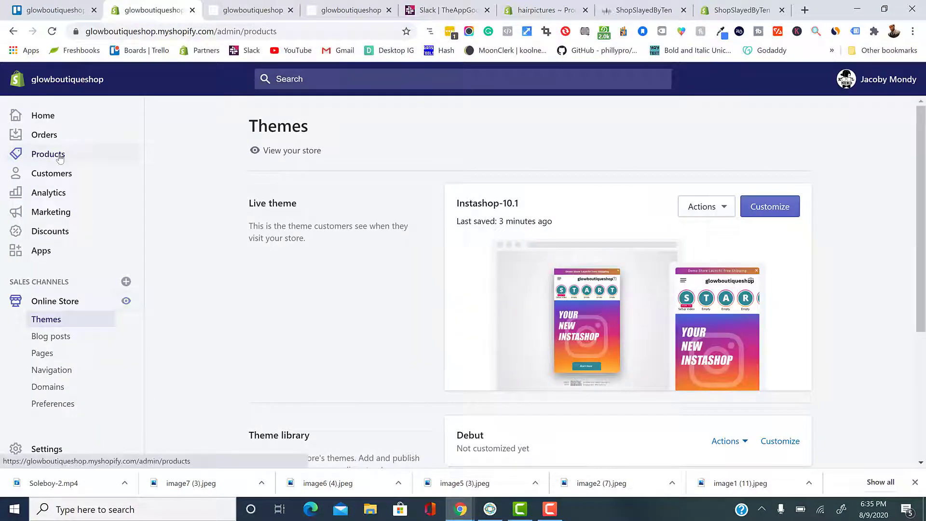
left_click(59, 157)
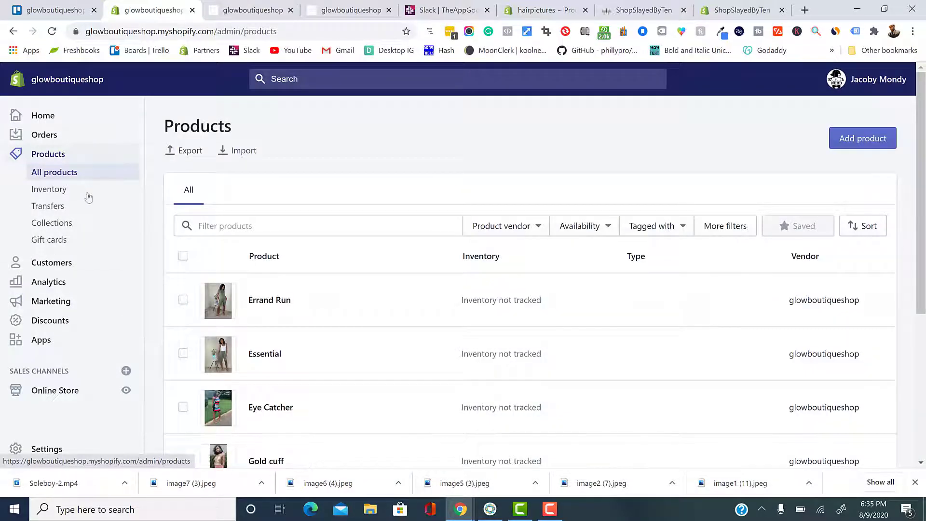
scroll(337, 378, "down", 4)
scroll(316, 358, "up", 3)
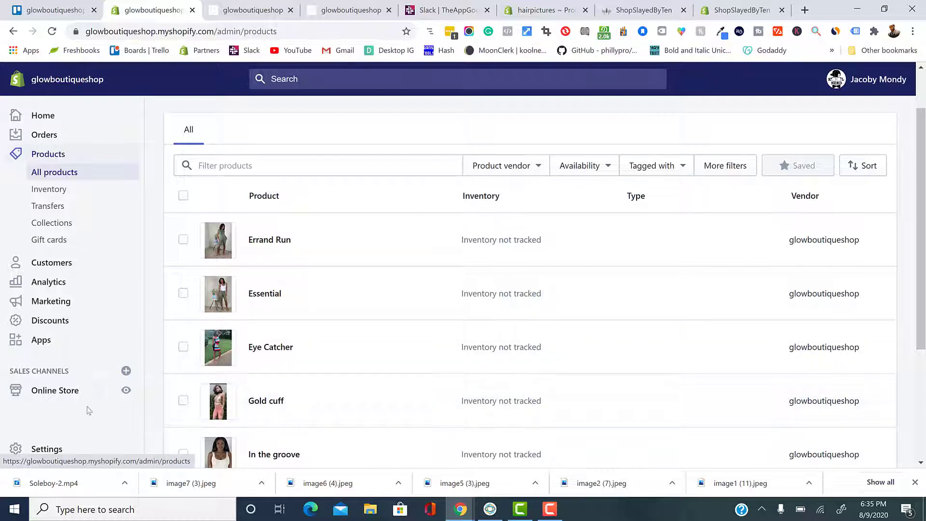
scroll(262, 331, "down", 4)
scroll(337, 352, "up", 4)
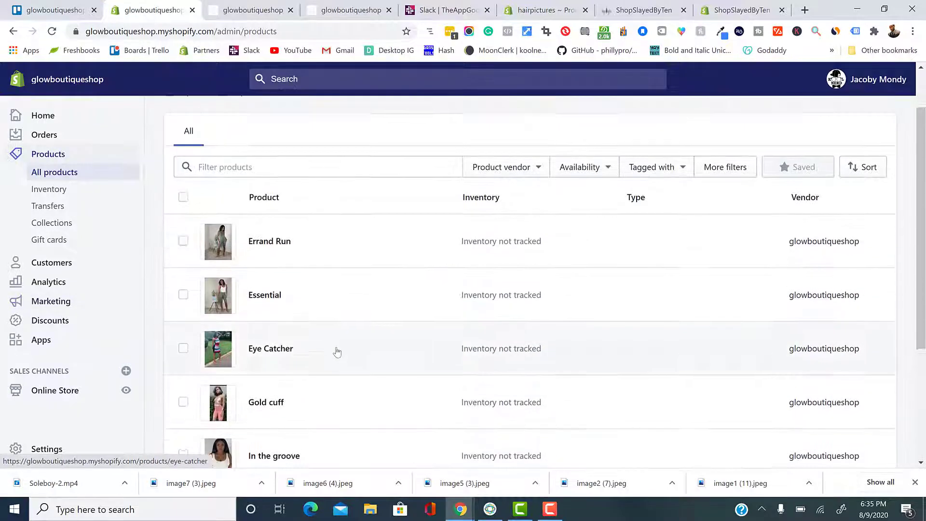
scroll(290, 328, "up", 1)
scroll(256, 318, "down", 5)
scroll(265, 340, "up", 1)
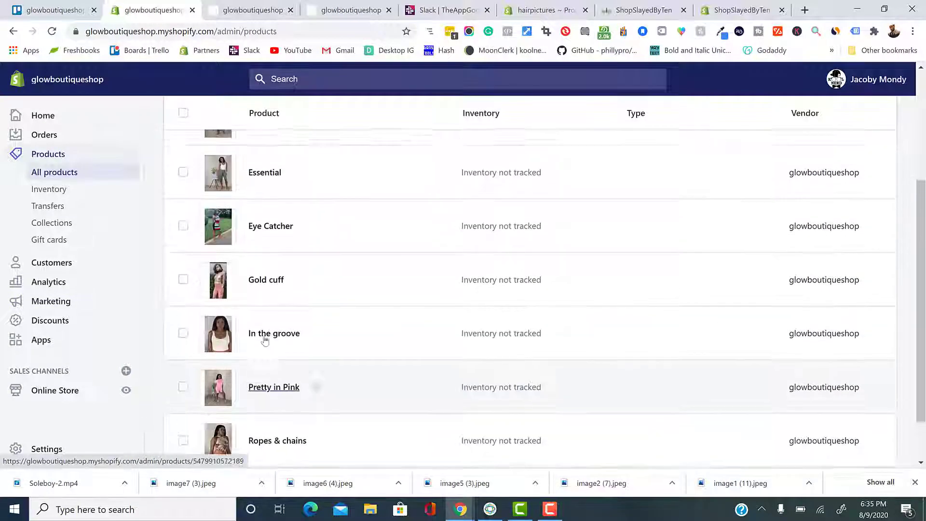
scroll(265, 341, "up", 4)
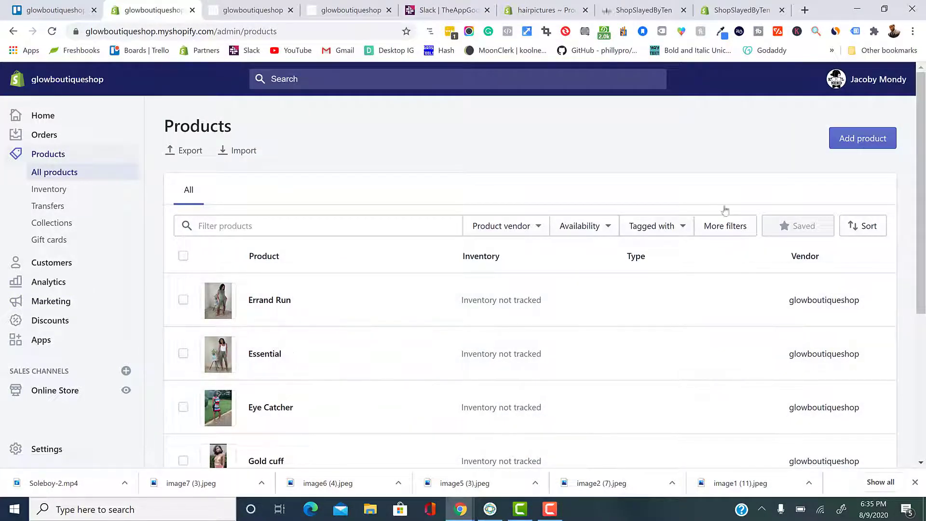
left_click(861, 139)
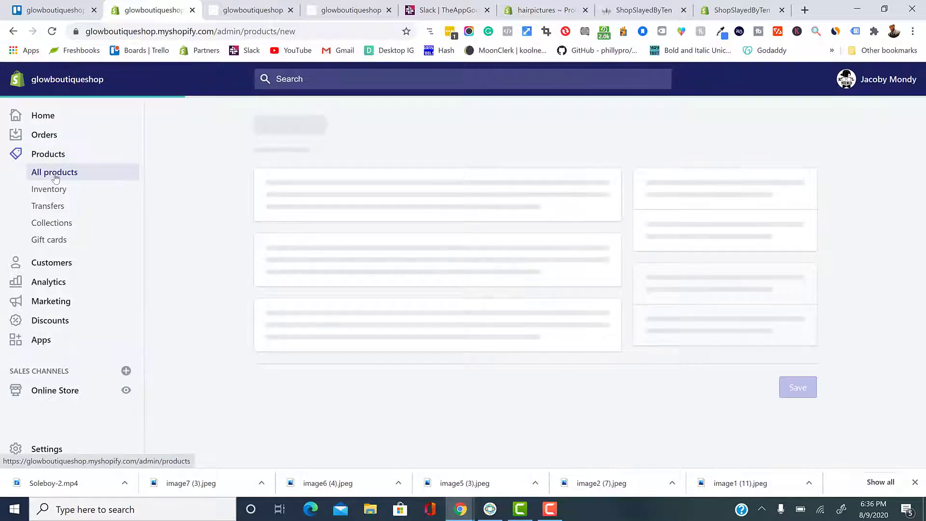
left_click(37, 117)
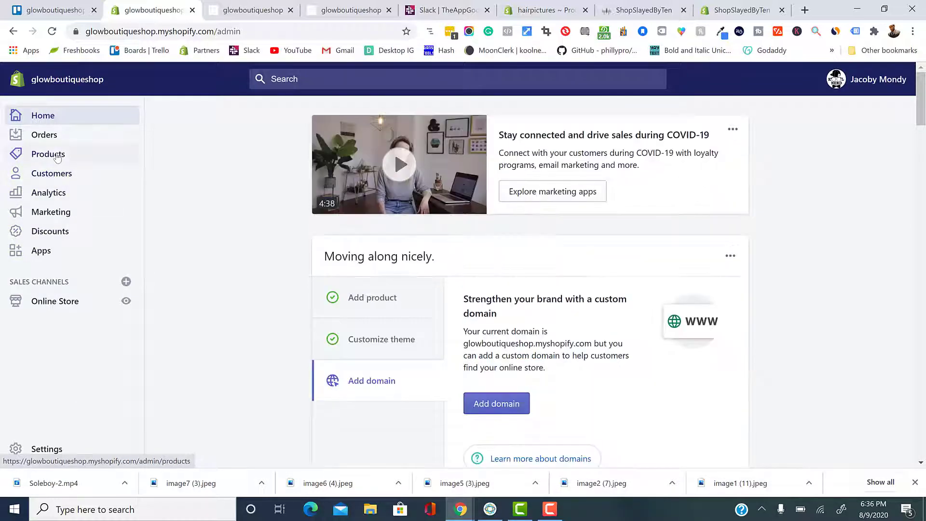
left_click(57, 157)
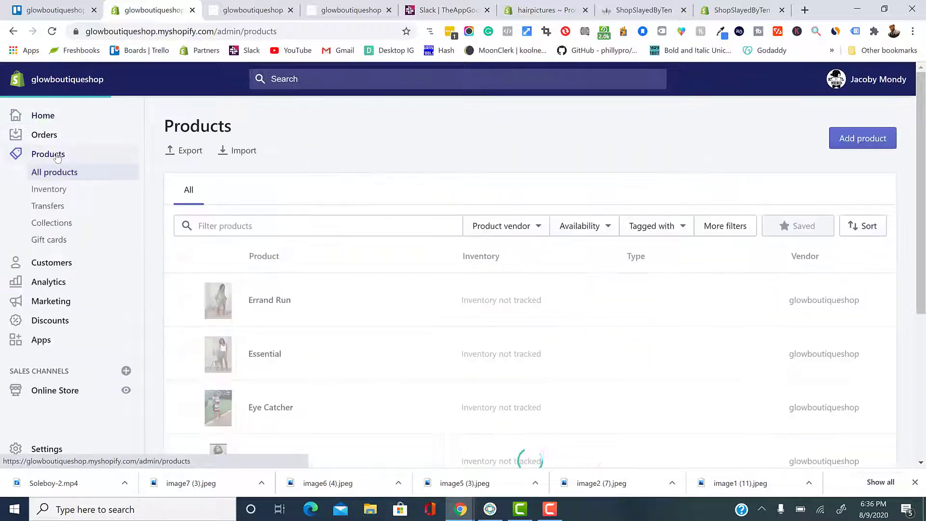
Start a new product and make its empty Title field ready for entry.
left_click(849, 140)
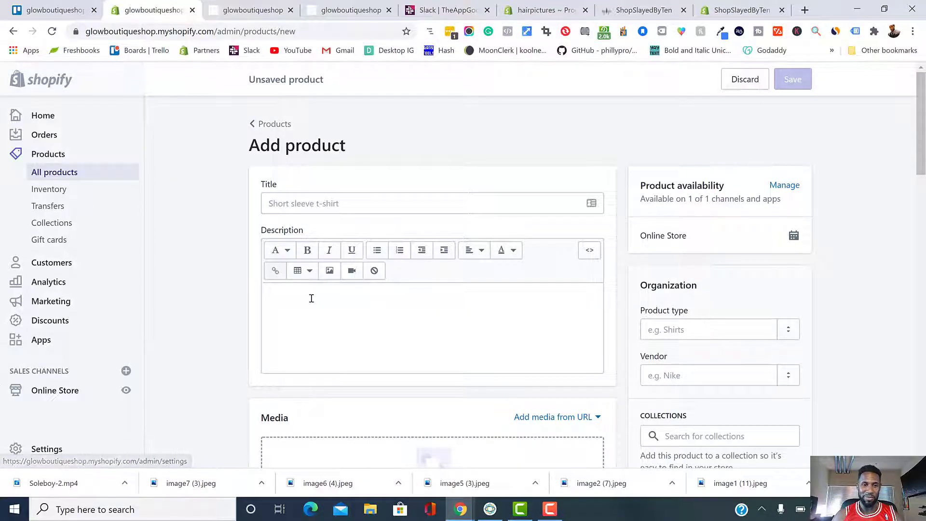
left_click(311, 298)
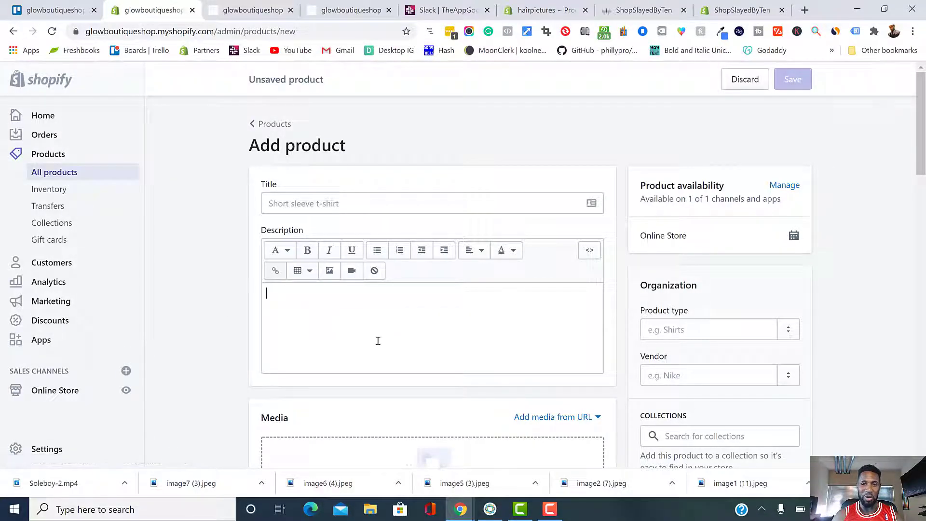
left_click(327, 198)
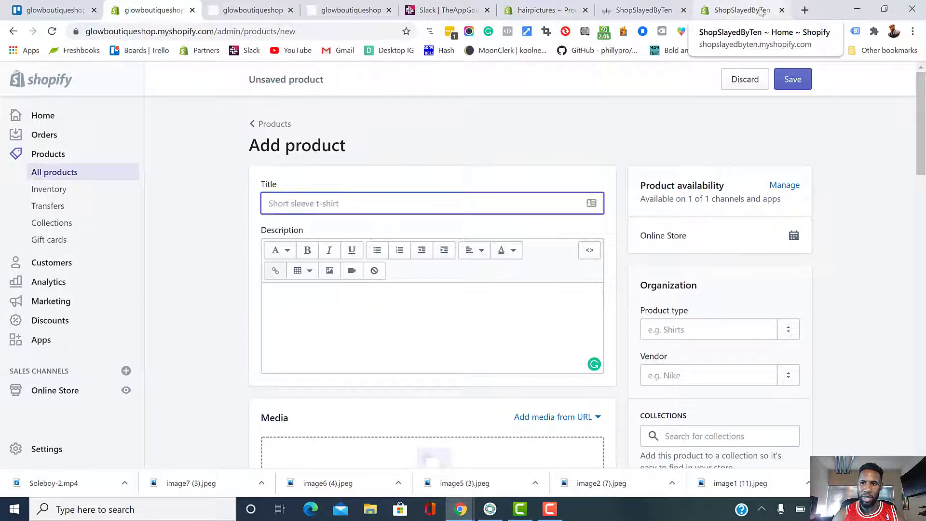
In a new browser tab, switch to the first Digital Brandz Google account and open its Gmail inbox.
left_click(803, 10)
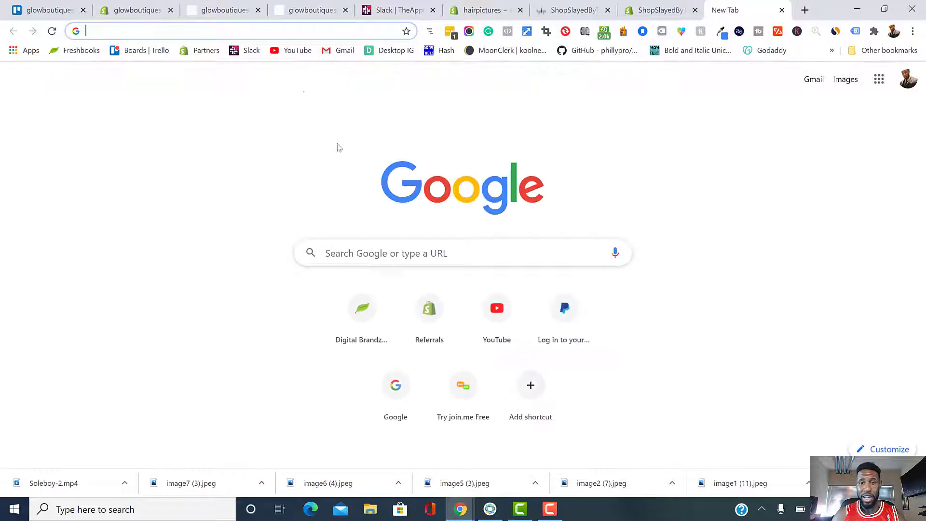
left_click(908, 79)
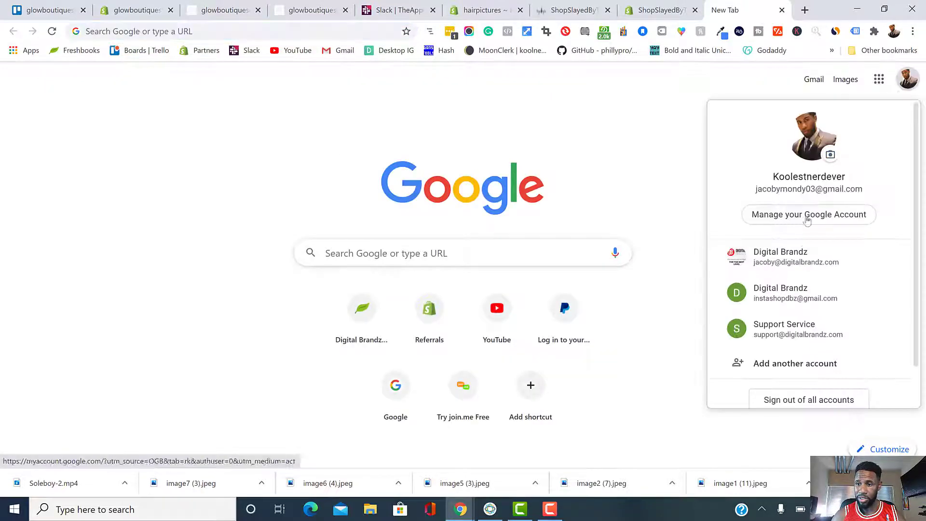
left_click(800, 259)
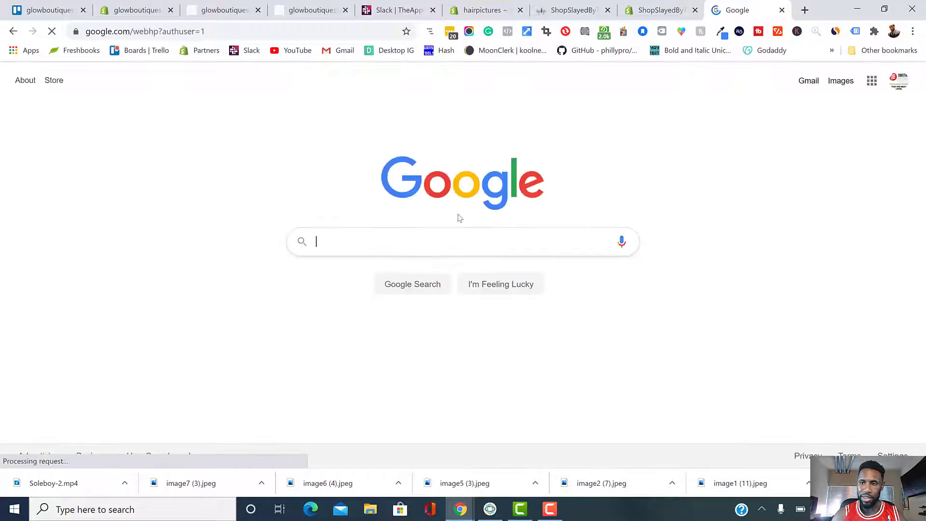
left_click(809, 81)
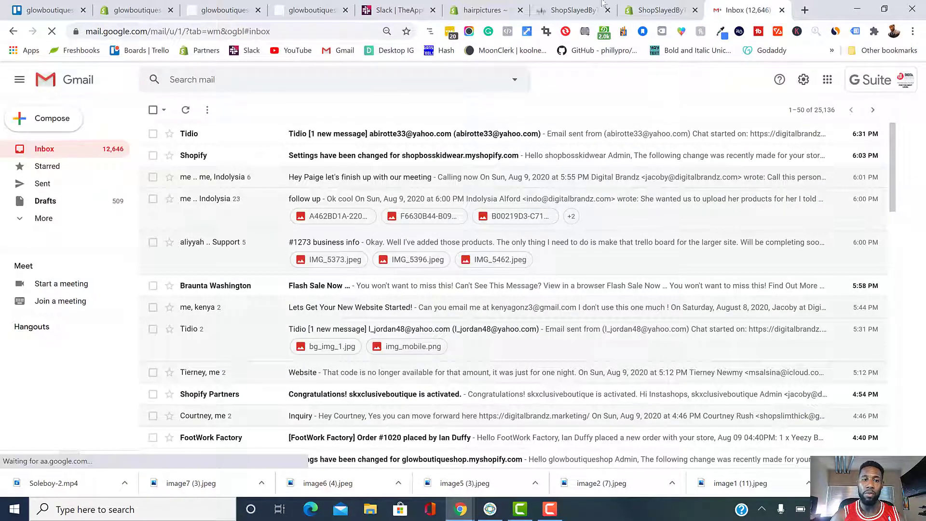
Search the mailbox for "glowbou" and open the email thread with inventory pictures and pricing, expanding its earlier messages.
left_click(365, 81)
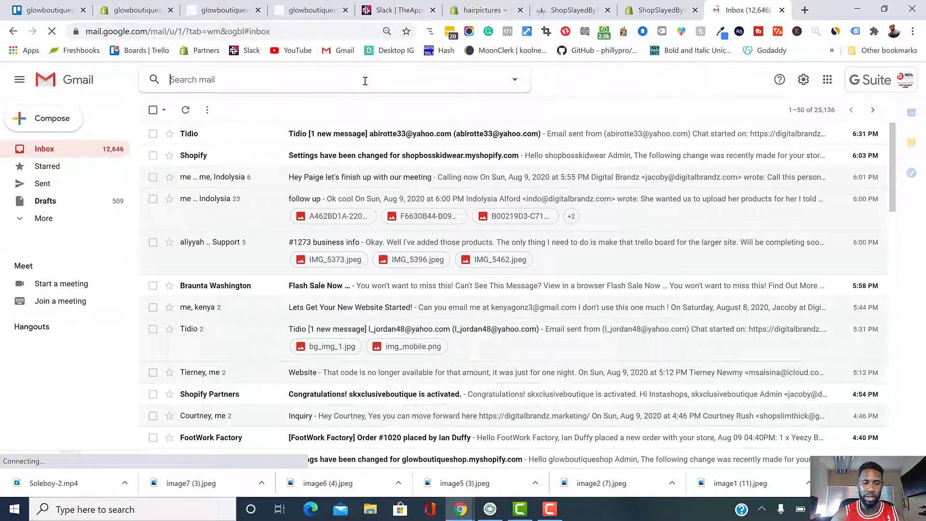
type("g")
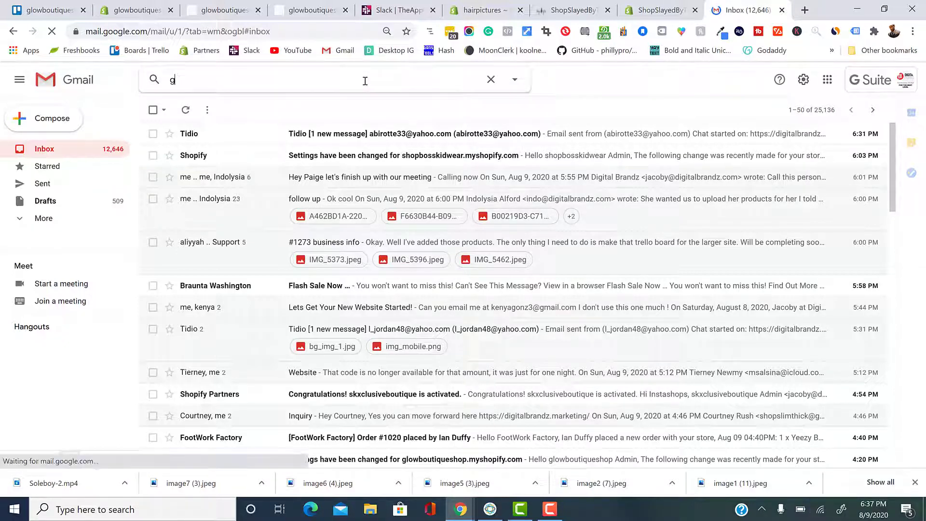
type("lowbou")
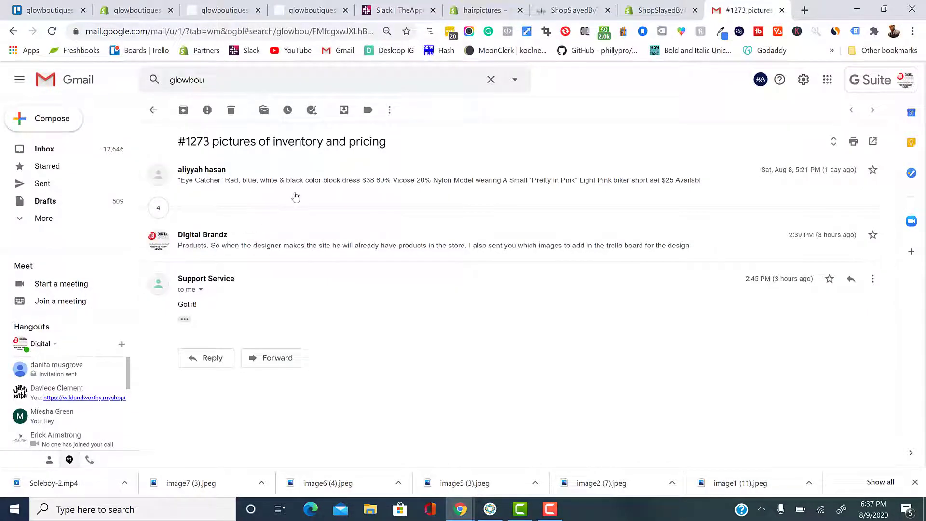
left_click(297, 199)
Download the color block dress photo IMG_5470.jpeg from the client's email and close its preview.
scroll(297, 198, "down", 5)
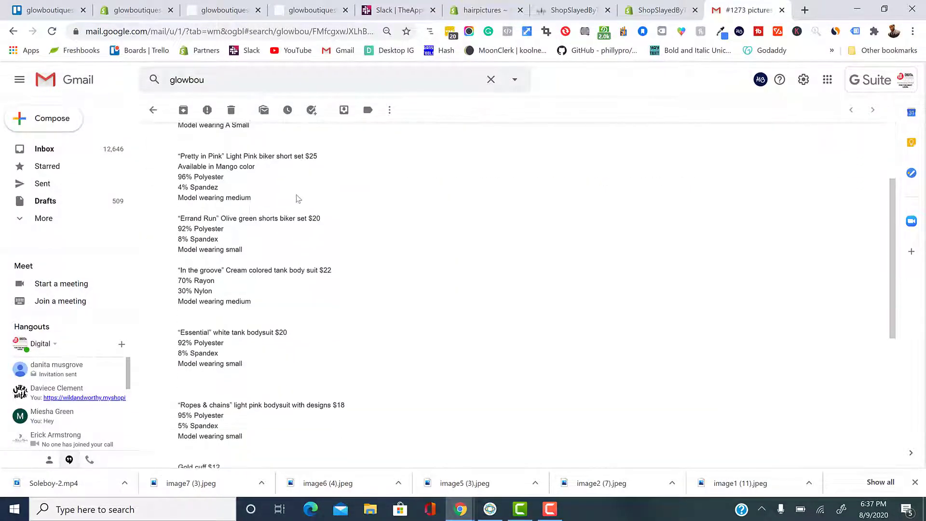
scroll(297, 199, "up", 15)
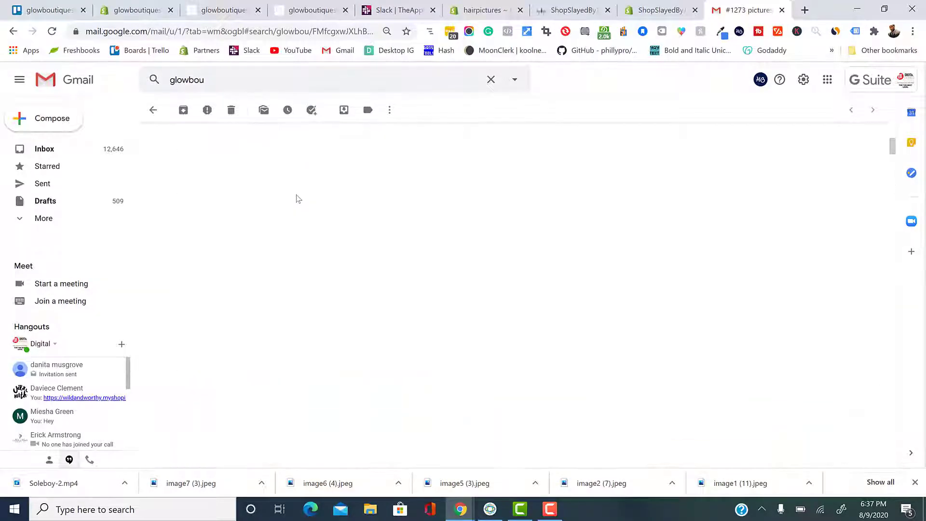
scroll(297, 199, "up", 5)
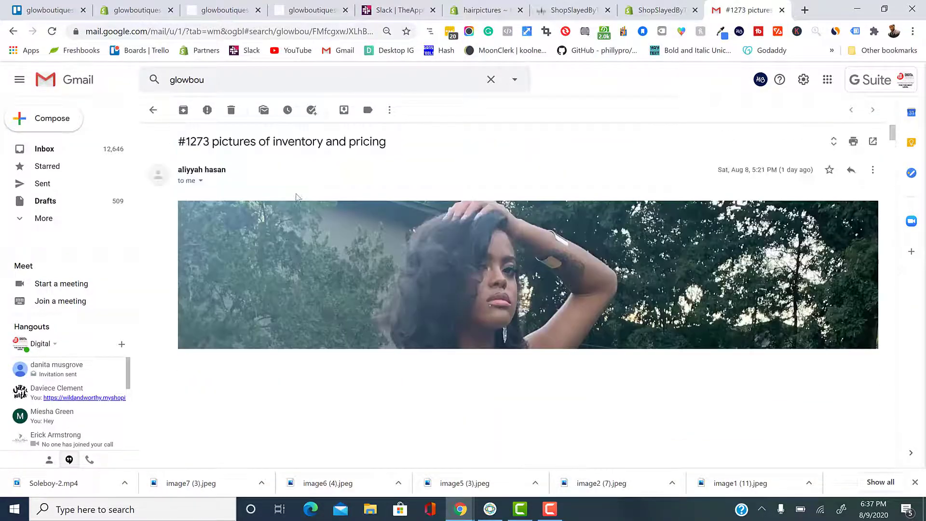
scroll(285, 186, "down", 6)
scroll(279, 184, "up", 6)
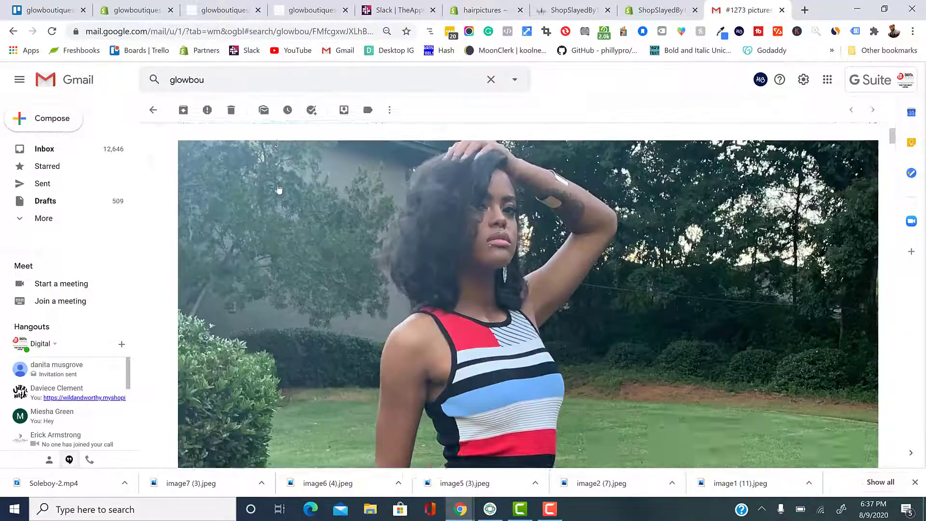
scroll(289, 202, "down", 5)
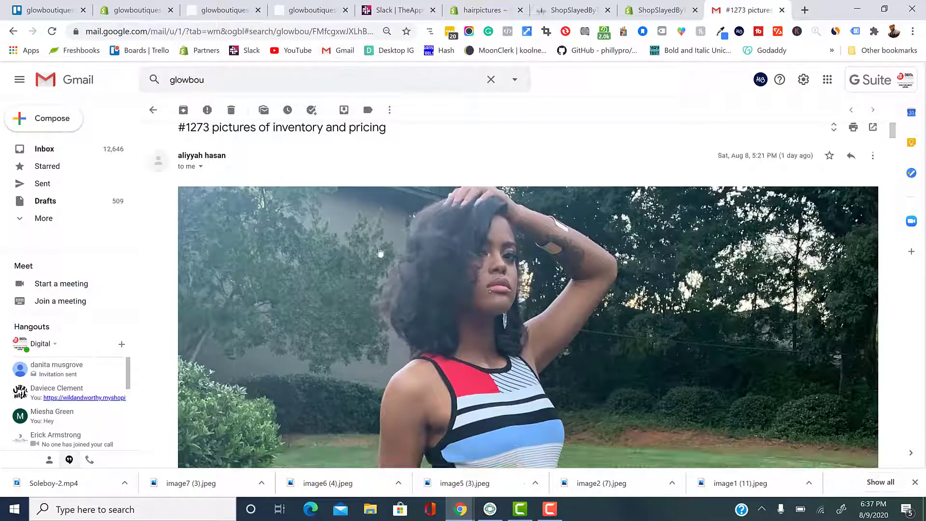
left_click(461, 261)
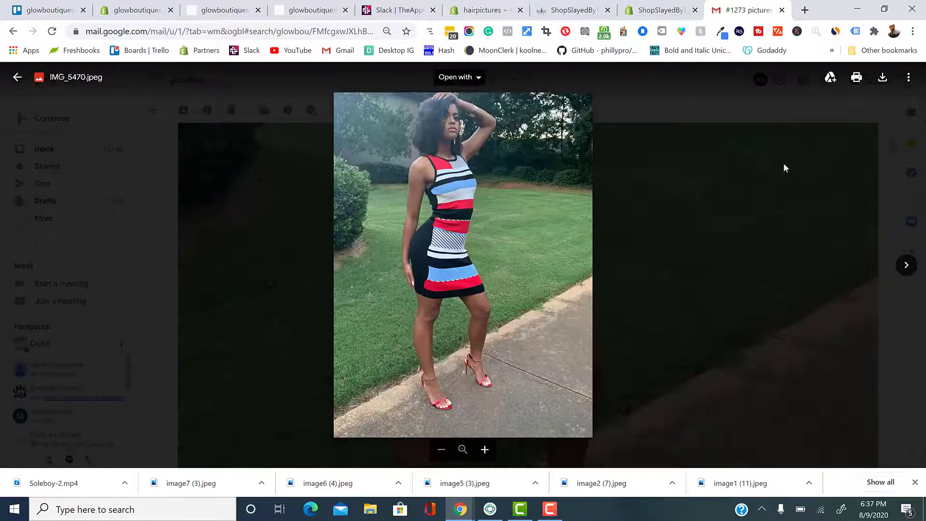
left_click(882, 78)
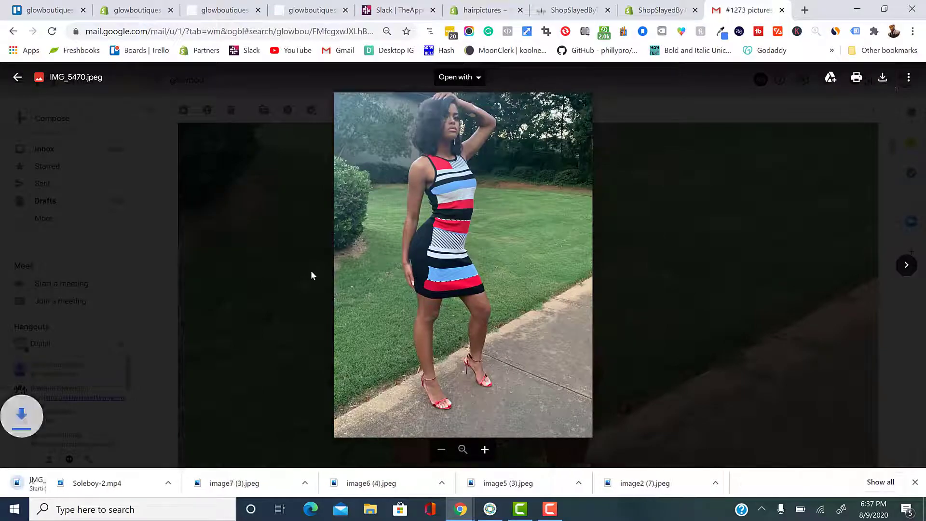
left_click(197, 268)
Copy the "Eye Catcher" dress description from the email, including its price, fabric composition and model size.
scroll(193, 265, "up", 5)
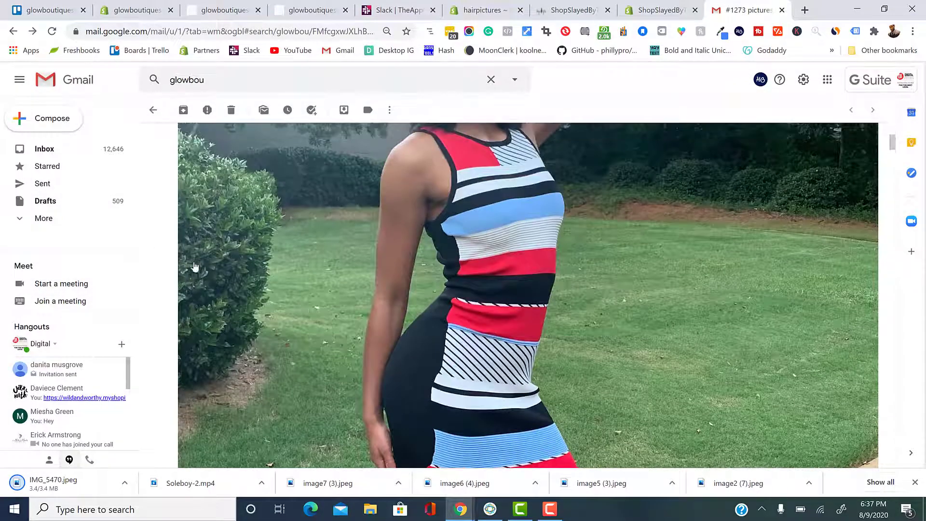
scroll(343, 233, "up", 1)
scroll(338, 246, "down", 18)
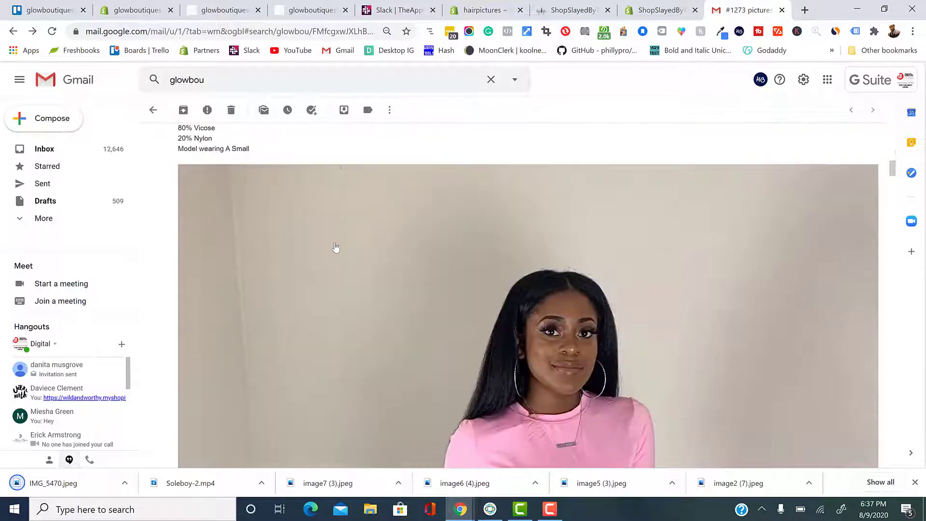
scroll(308, 232, "up", 1)
left_click_drag(250, 209, 178, 178)
right_click(212, 188)
left_click(216, 196)
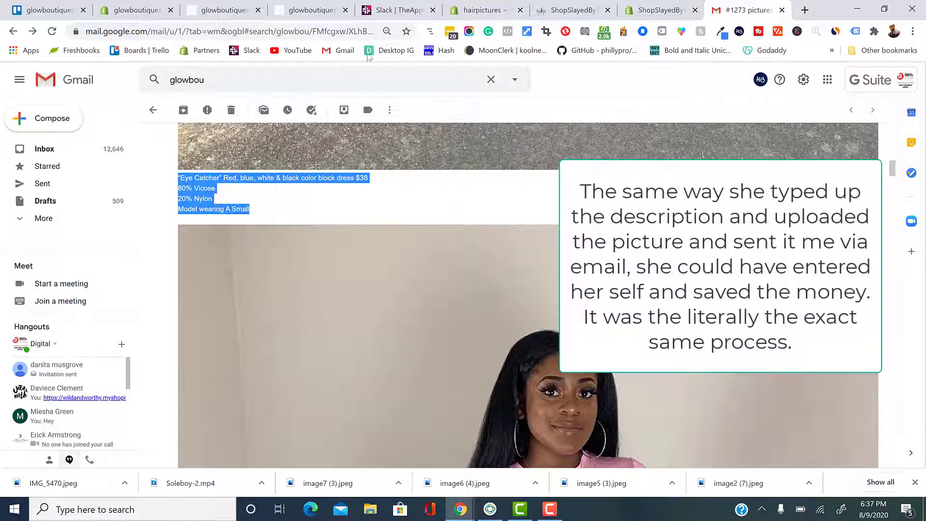
Back on the Shopify new product page, paste the copied dress description into the description and title the product "Eye Catcher".
left_click(142, 10)
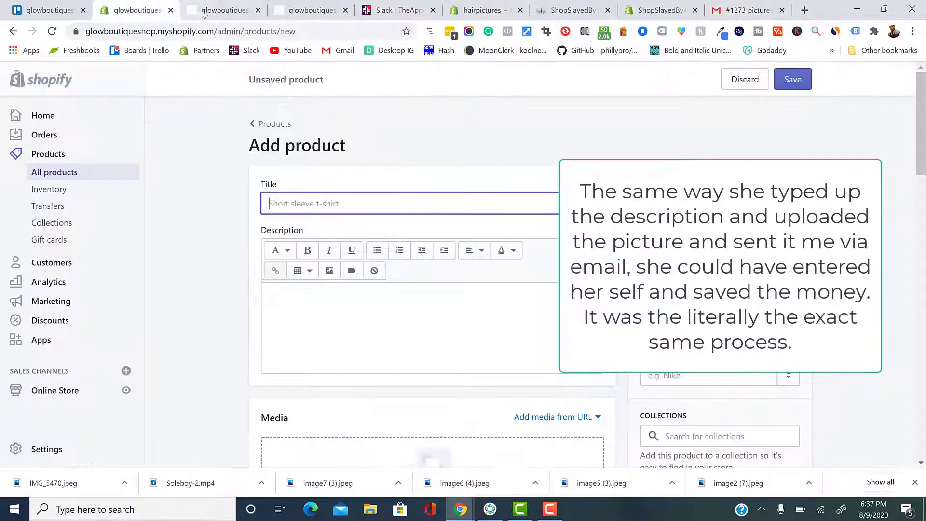
left_click(332, 310)
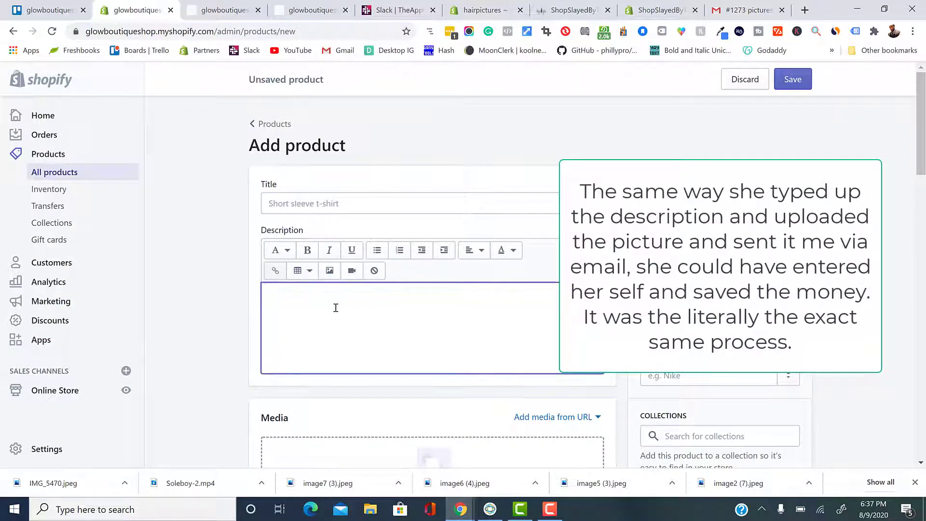
key("ctrl+v")
left_click(314, 204)
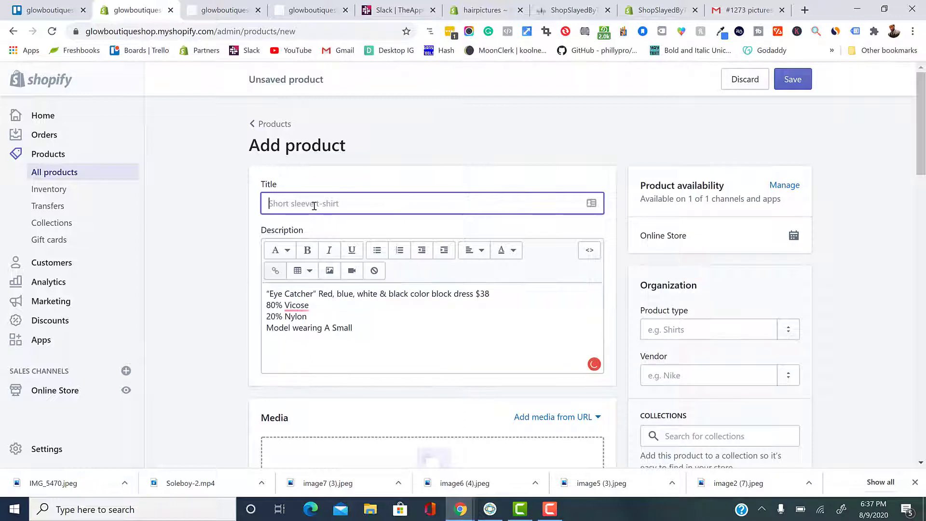
type("Eye Catcher")
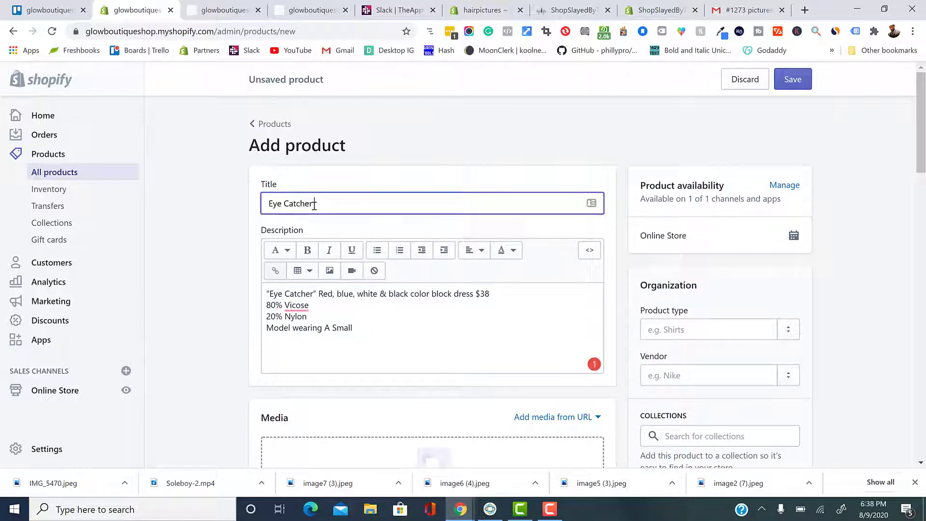
Upload the downloaded photo IMG_5470.jpeg to the product's media.
scroll(316, 189, "down", 3)
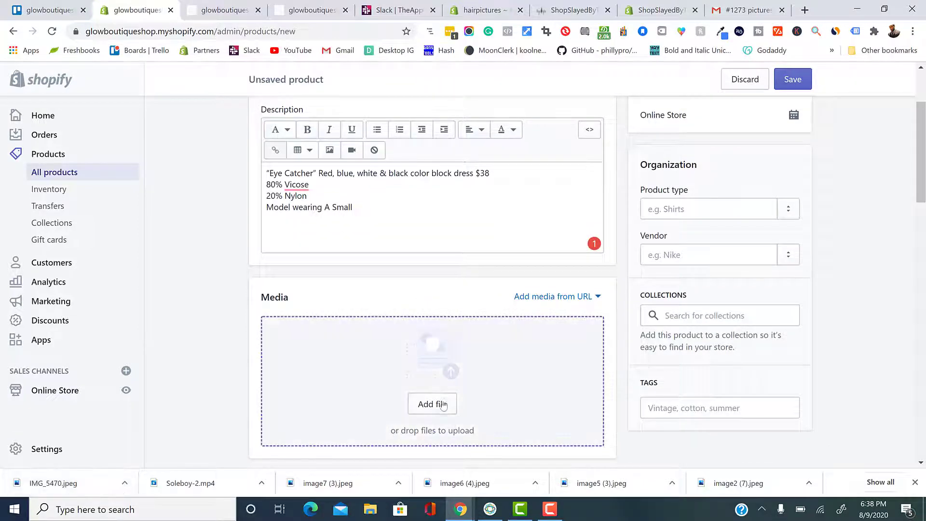
left_click_drag(55, 477, 384, 383)
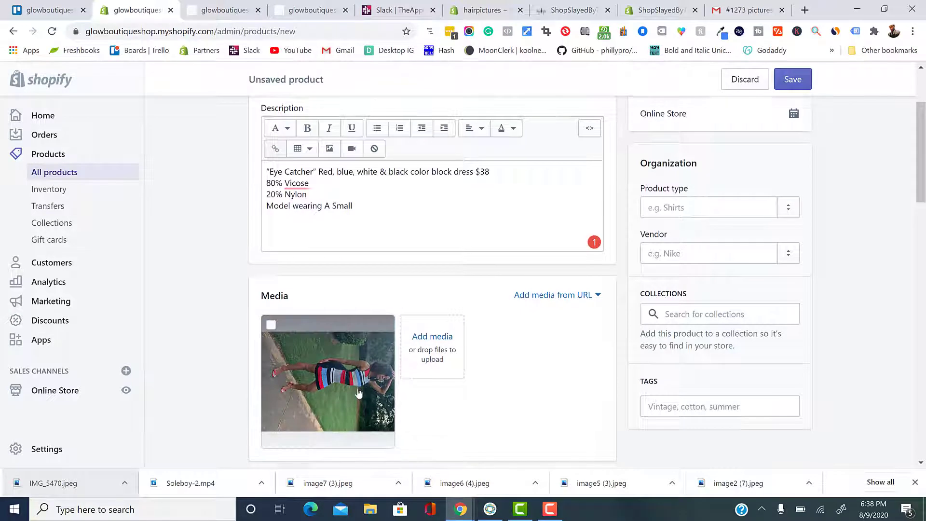
scroll(347, 376, "down", 1)
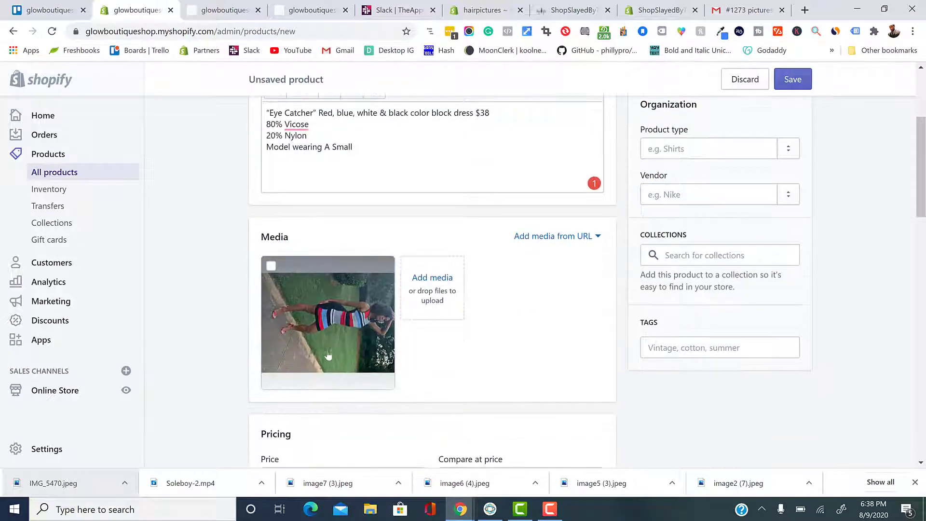
Open the uploaded dress photo for editing, look at its resize settings without changing them, and bring up the crop and rotate options.
left_click(357, 326)
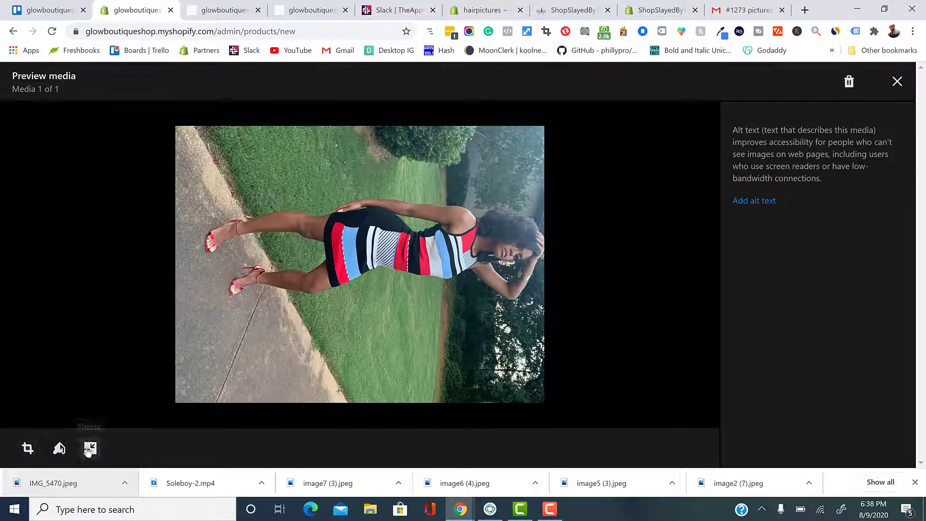
left_click(89, 448)
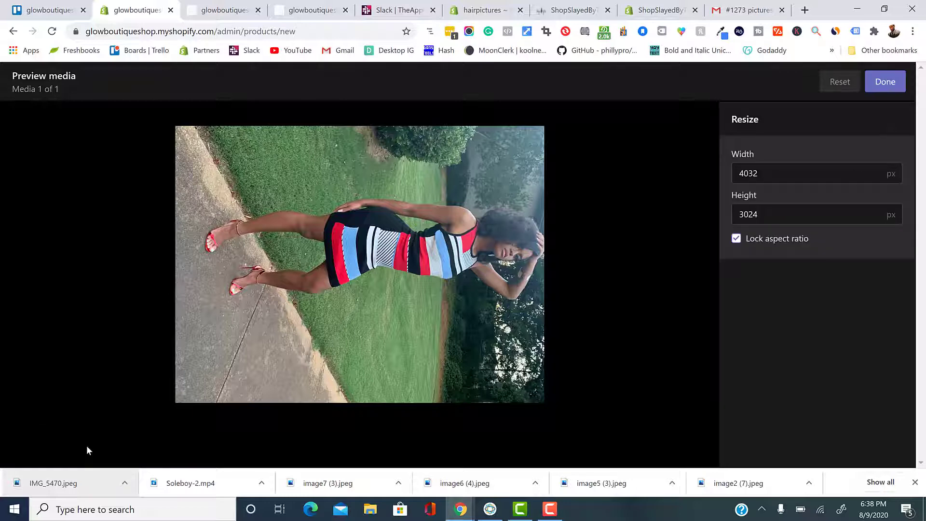
left_click(873, 86)
left_click(28, 448)
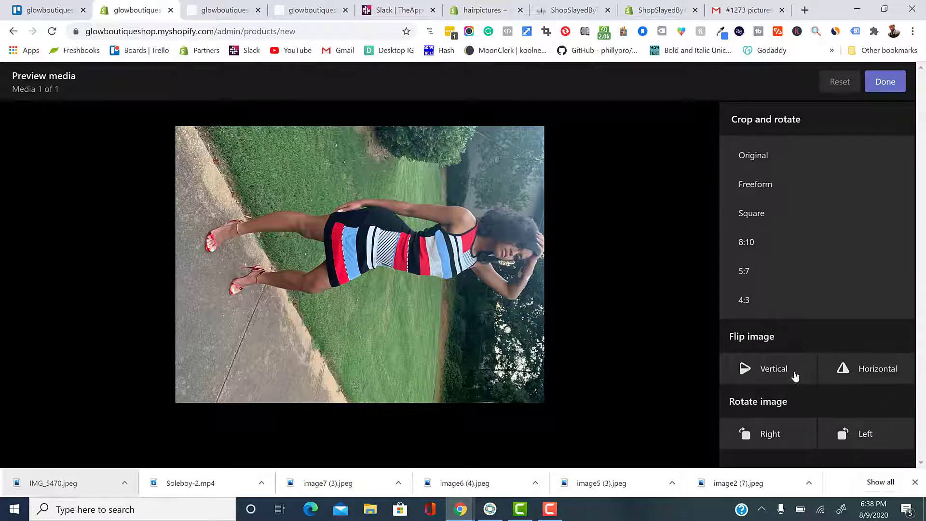
Try flipping the dress photo horizontally and vertically, reversing each flip.
left_click(849, 372)
left_click(850, 371)
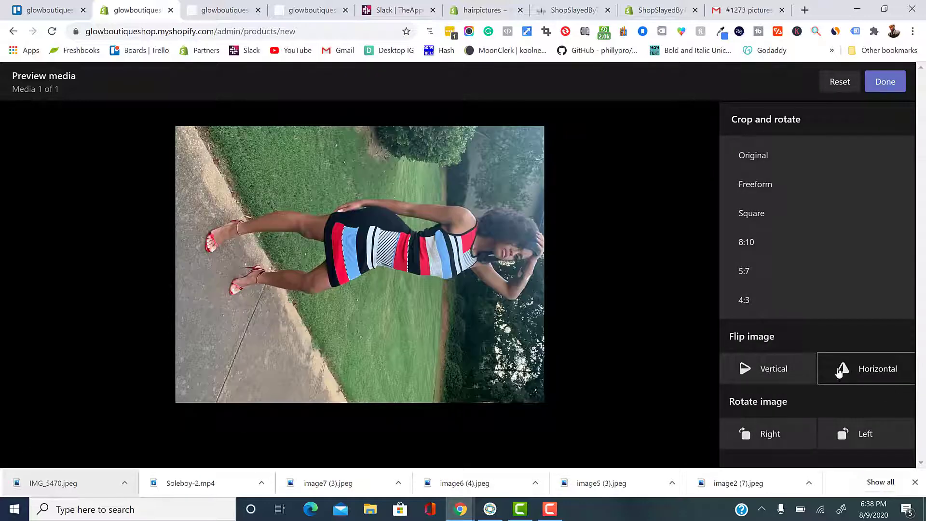
left_click(797, 375)
left_click(797, 375)
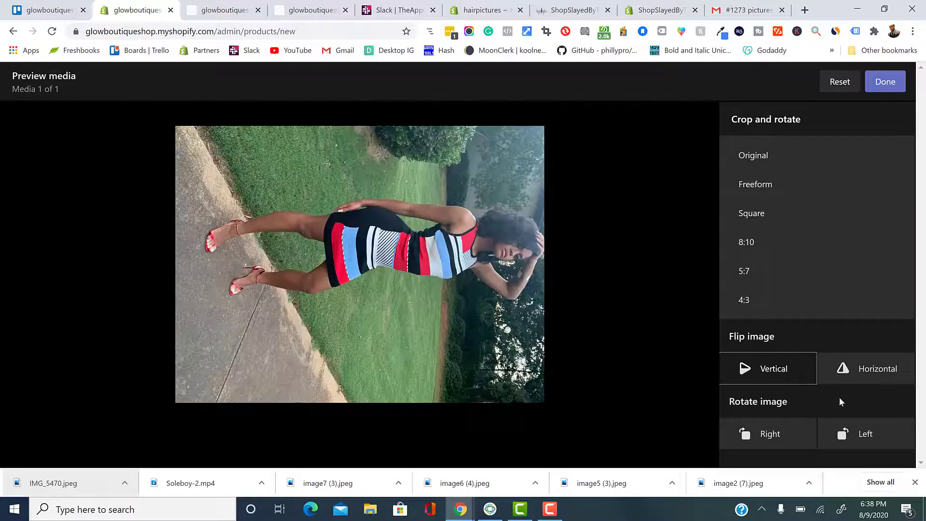
Rotate the dress photo to the left so the model stands upright, save the edit and close the preview.
left_click(851, 441)
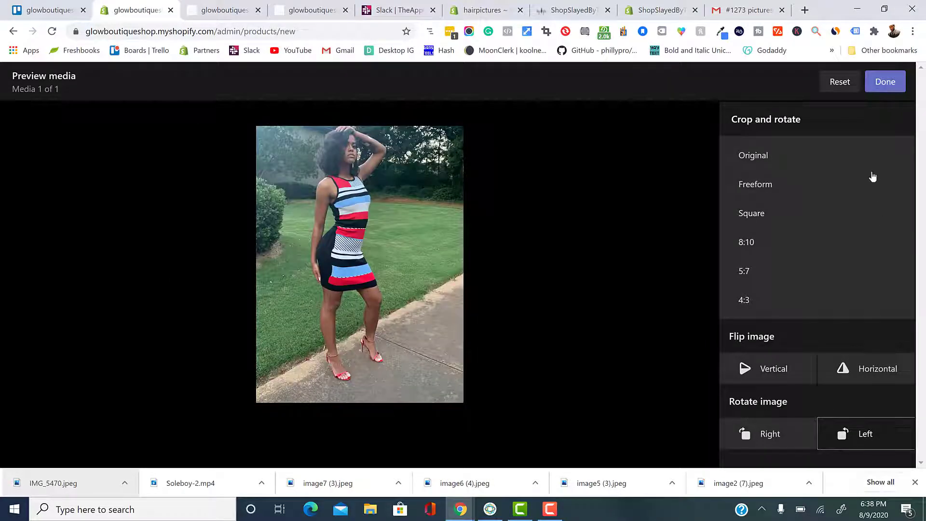
left_click(894, 90)
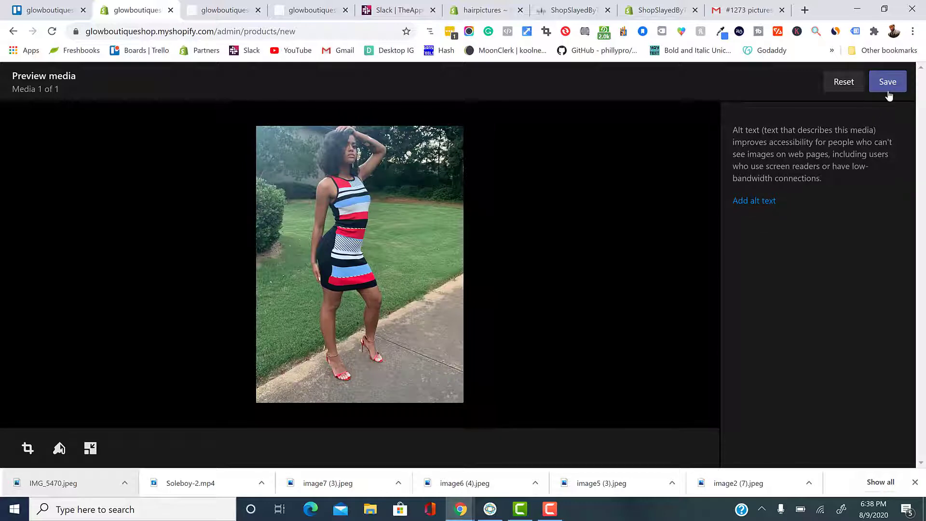
left_click(888, 91)
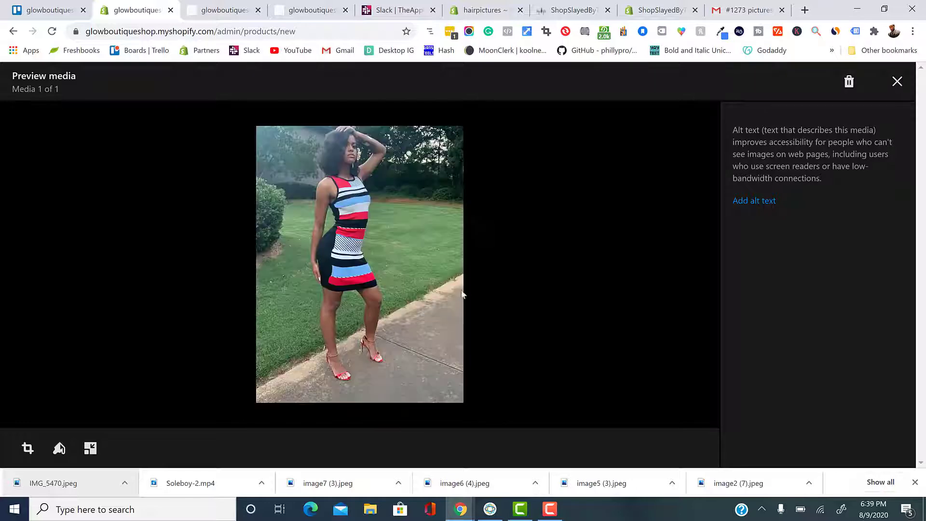
left_click(896, 82)
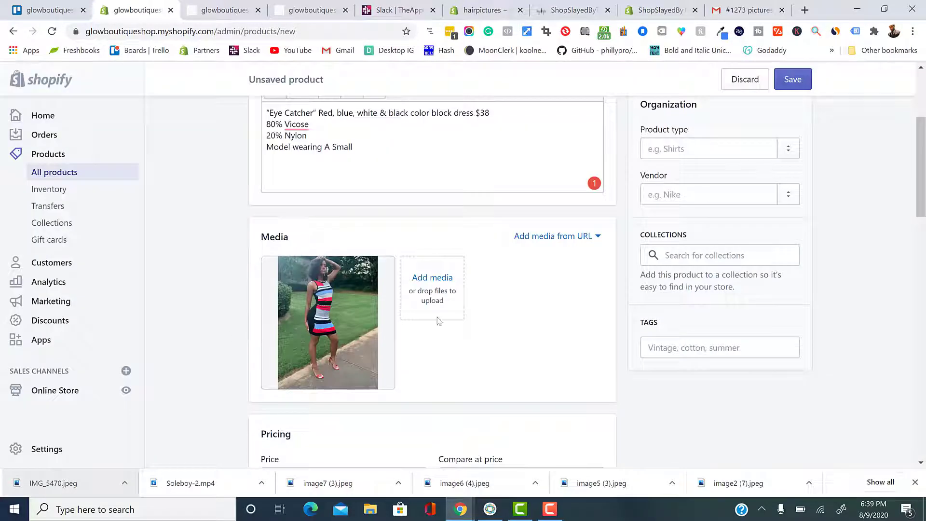
Set the product's price to 29.99.
scroll(440, 337, "down", 2)
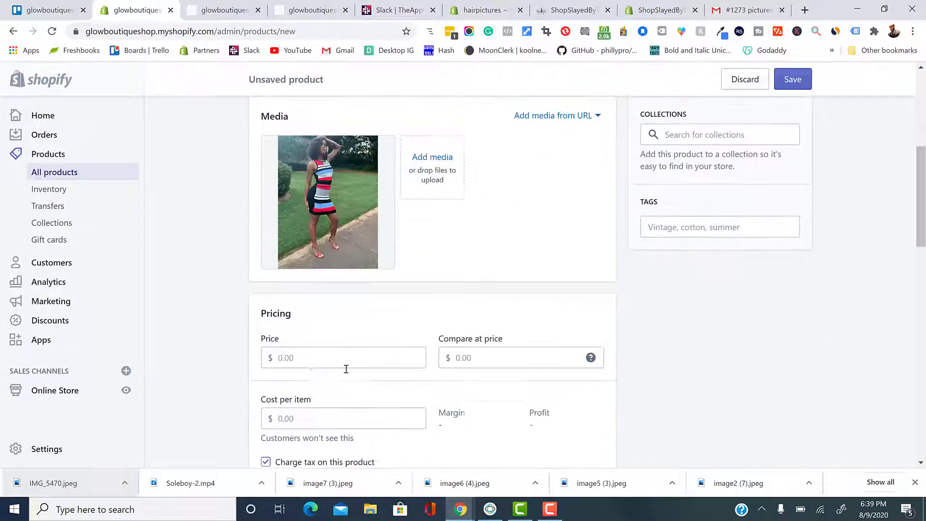
left_click(307, 359)
left_click(343, 206)
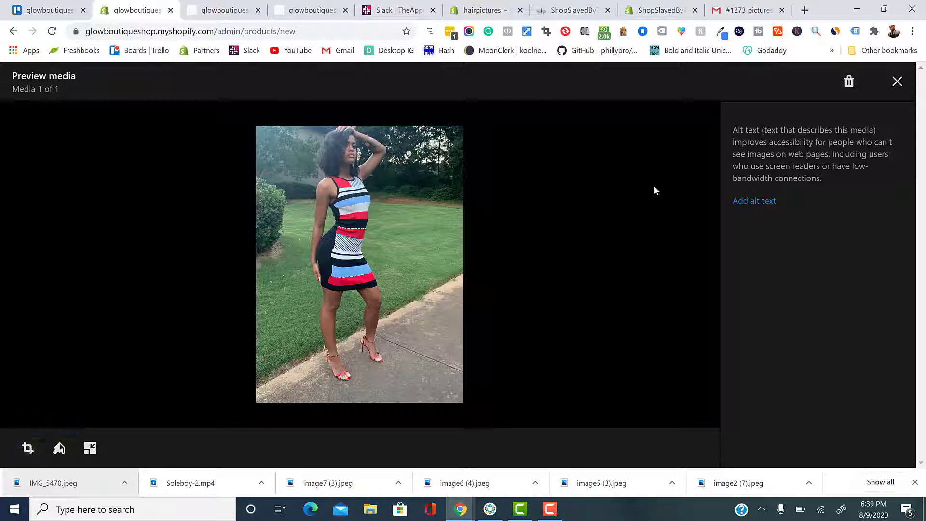
left_click(897, 82)
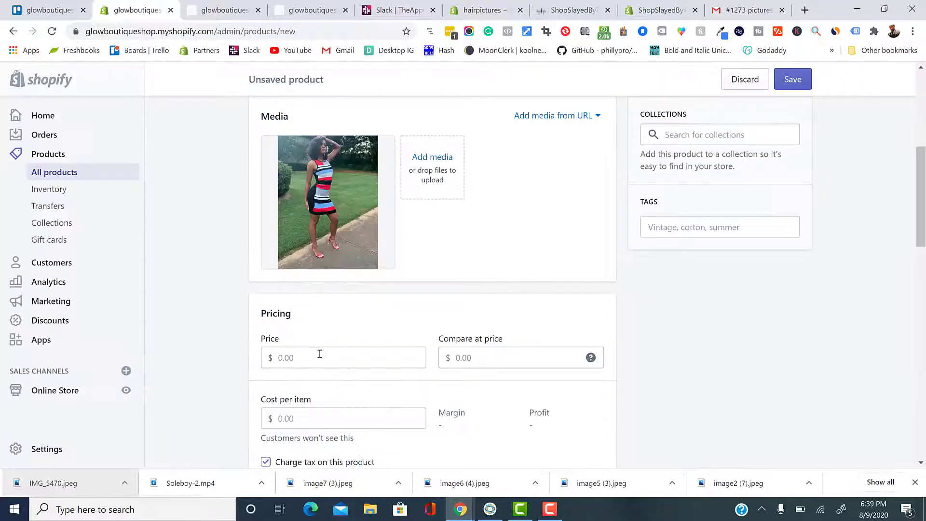
left_click(320, 355)
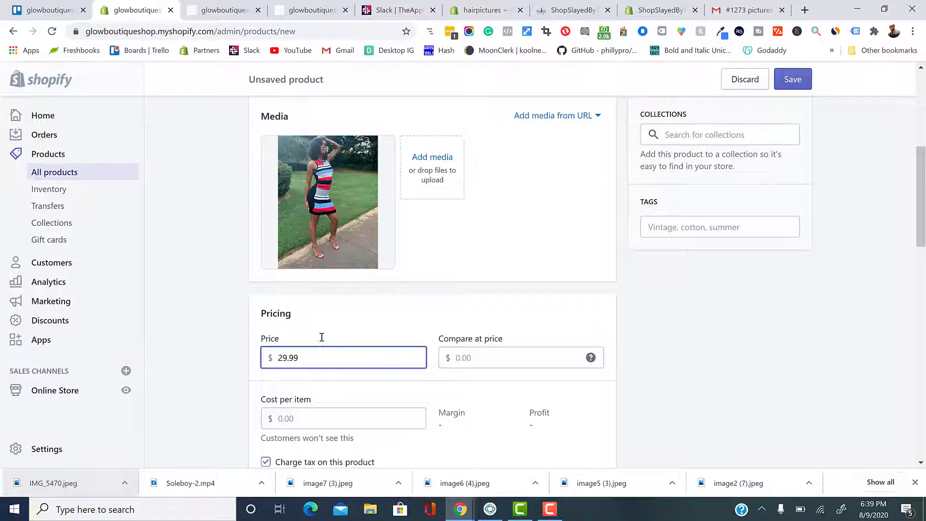
Enter a compare-at price of 39.99 and clear it again.
scroll(322, 336, "down", 3)
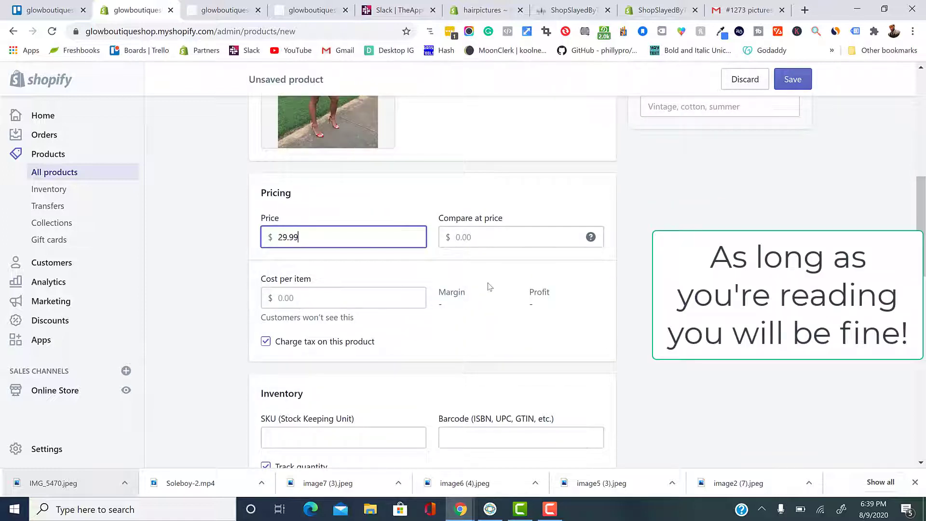
left_click(479, 238)
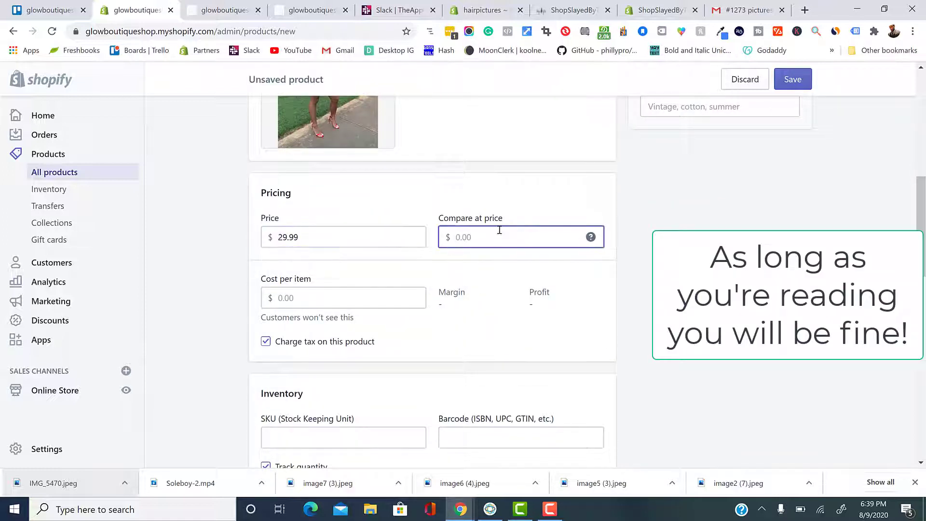
type("39.99")
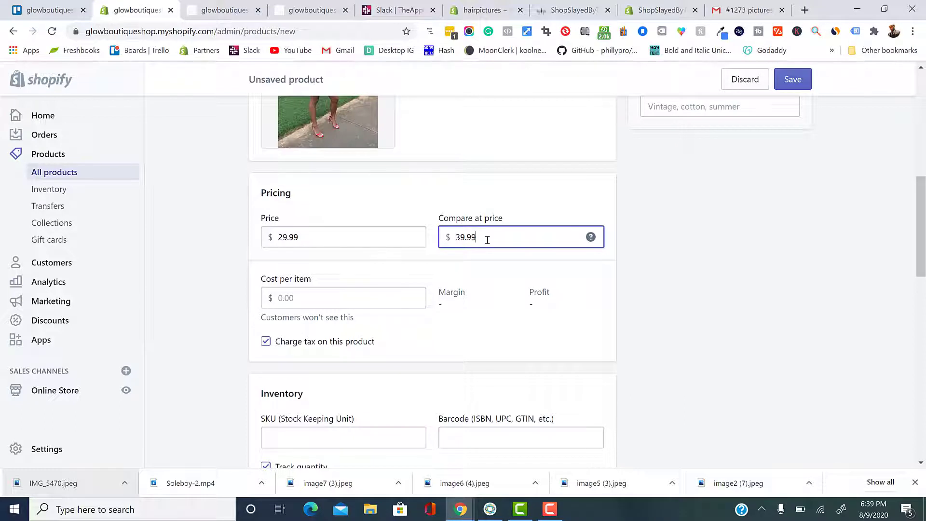
left_click_drag(487, 239, 422, 241)
key("BackSpace")
Set the cost per item to 10 and check the calculated profit.
scroll(323, 267, "down", 3)
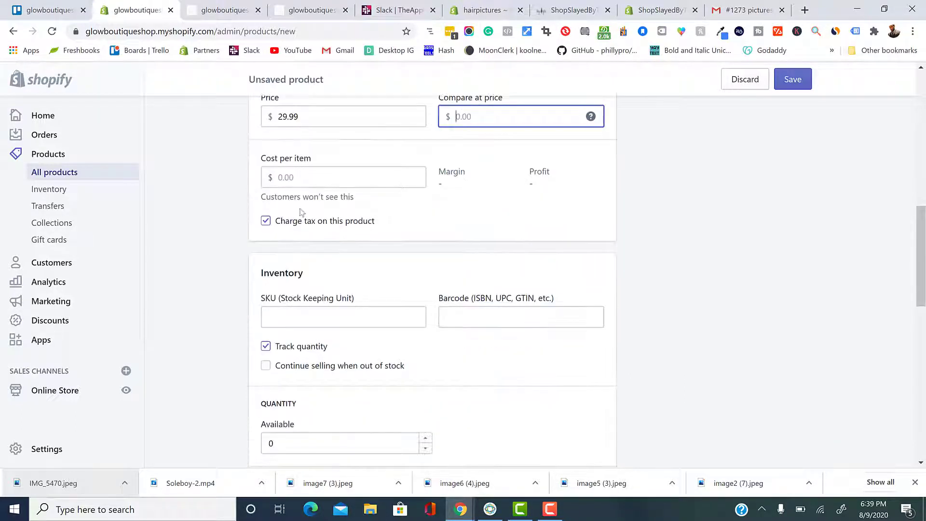
left_click(321, 183)
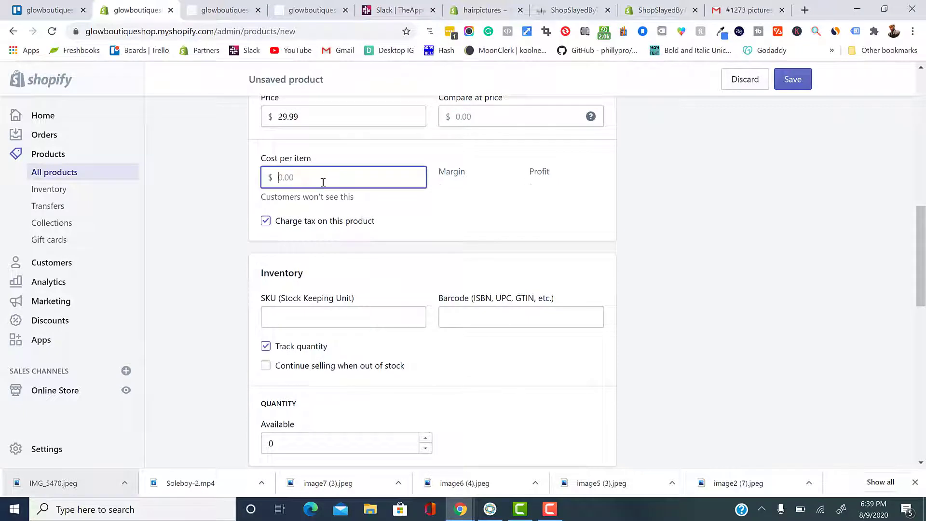
type("10")
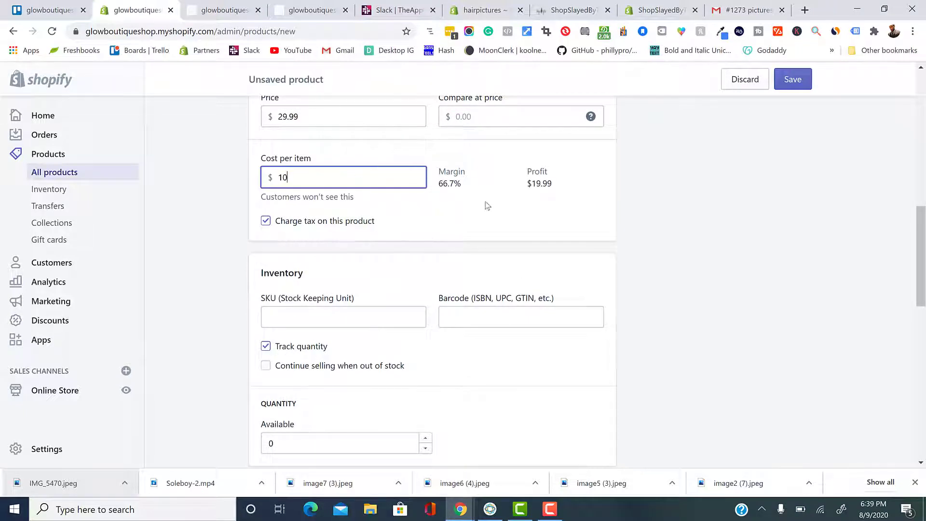
left_click_drag(532, 183, 558, 188)
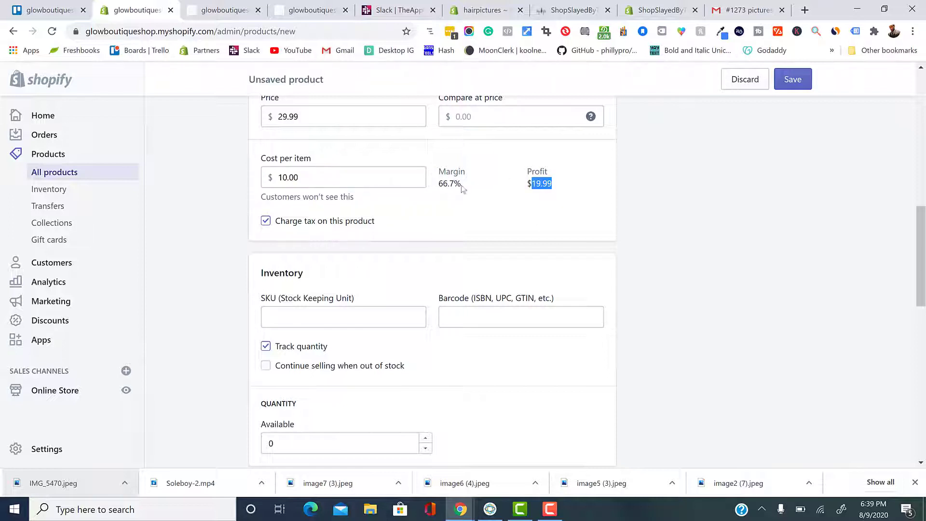
left_click(540, 193)
Turn off quantity tracking in the product's inventory settings.
scroll(430, 244, "down", 1)
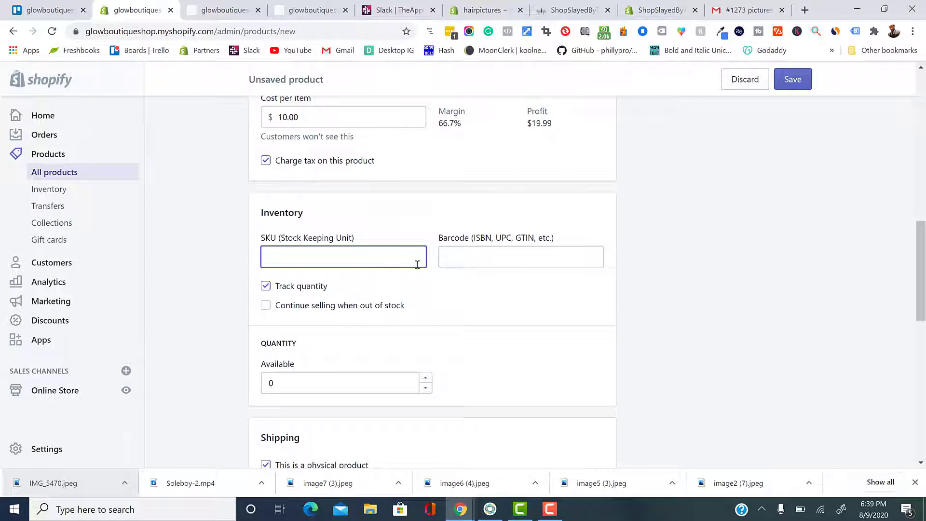
left_click(265, 286)
scroll(271, 287, "down", 3)
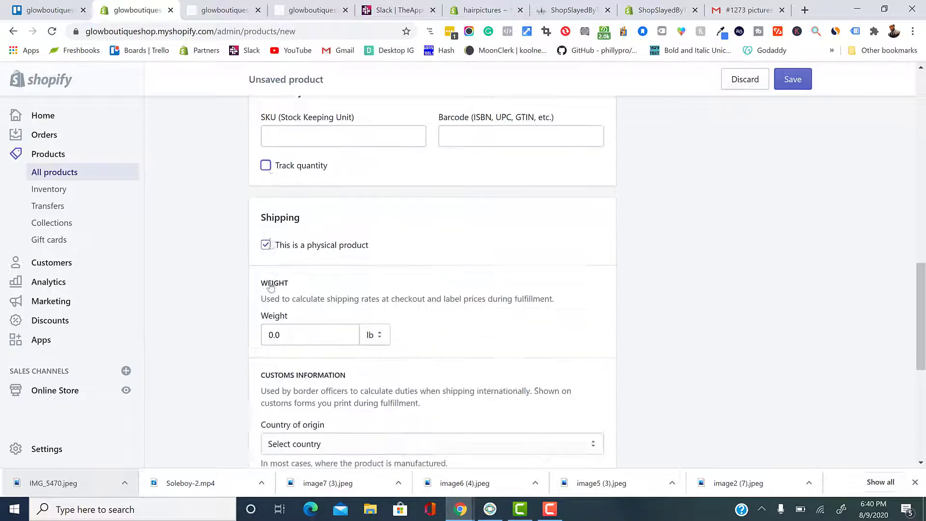
Mark the product as having multiple options in its variant settings.
scroll(270, 286, "down", 4)
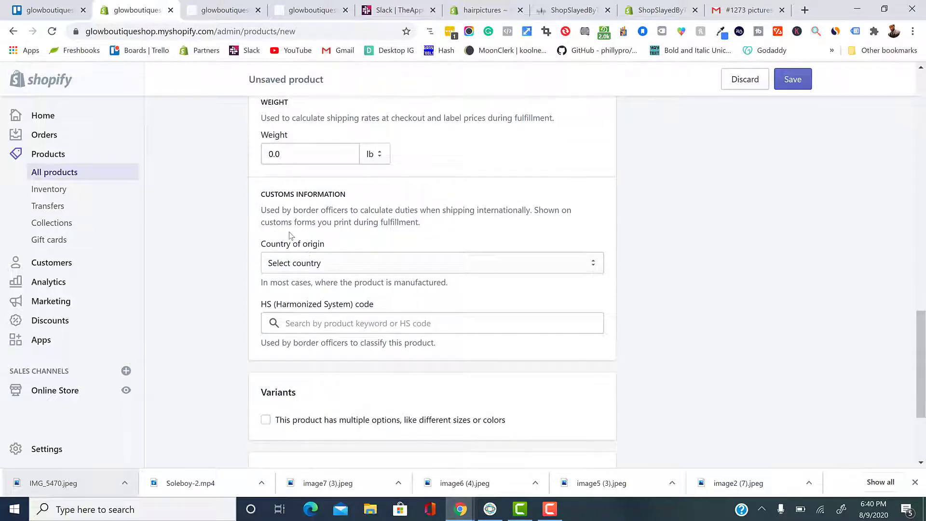
scroll(274, 270, "down", 1)
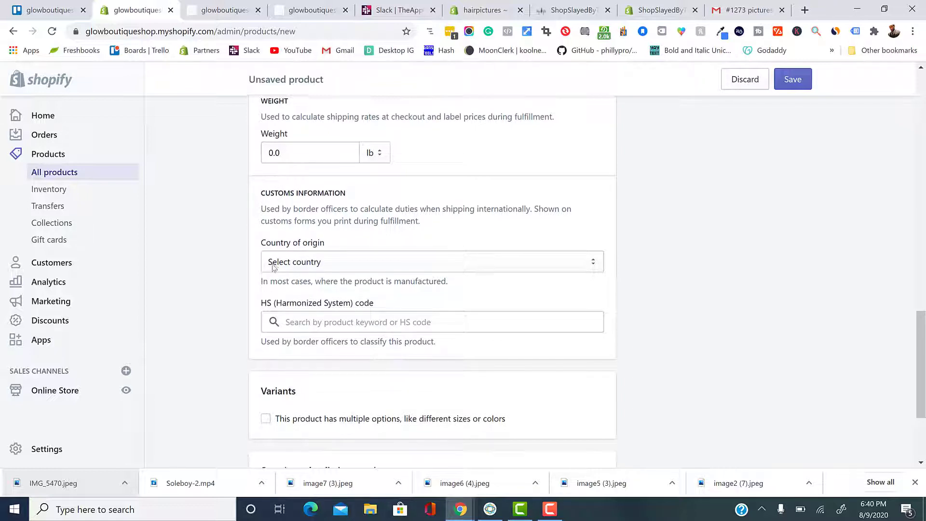
scroll(270, 306, "down", 1)
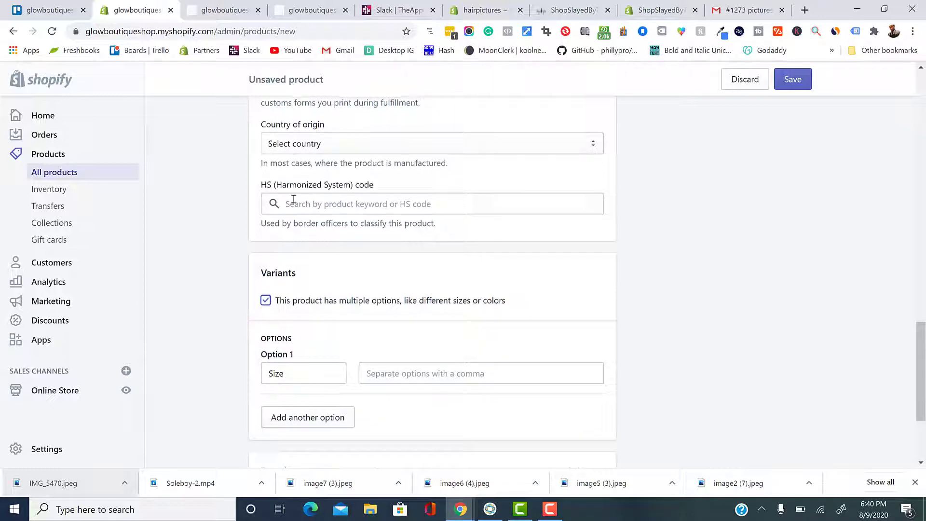
scroll(289, 305, "up", 1)
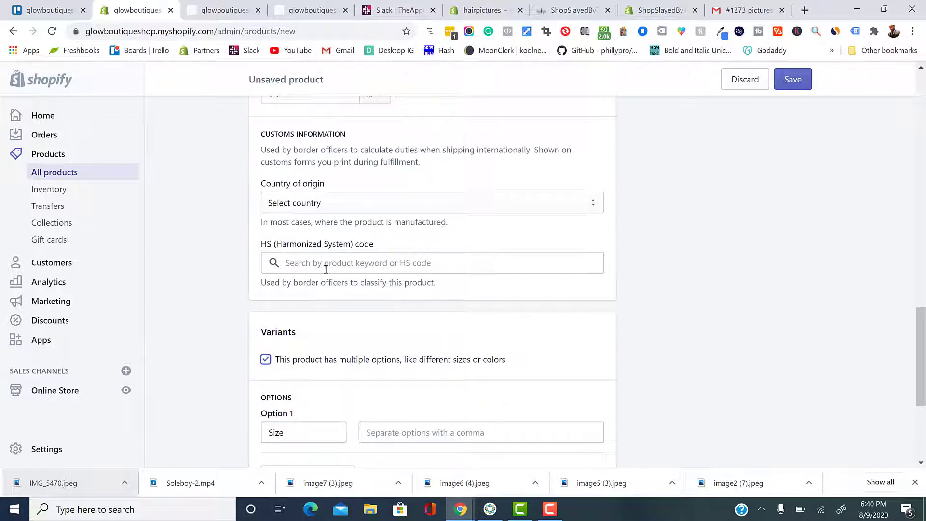
scroll(325, 269, "up", 1)
scroll(333, 290, "down", 2)
Enter s, m, l and xl as the values of the Size option.
left_click(376, 375)
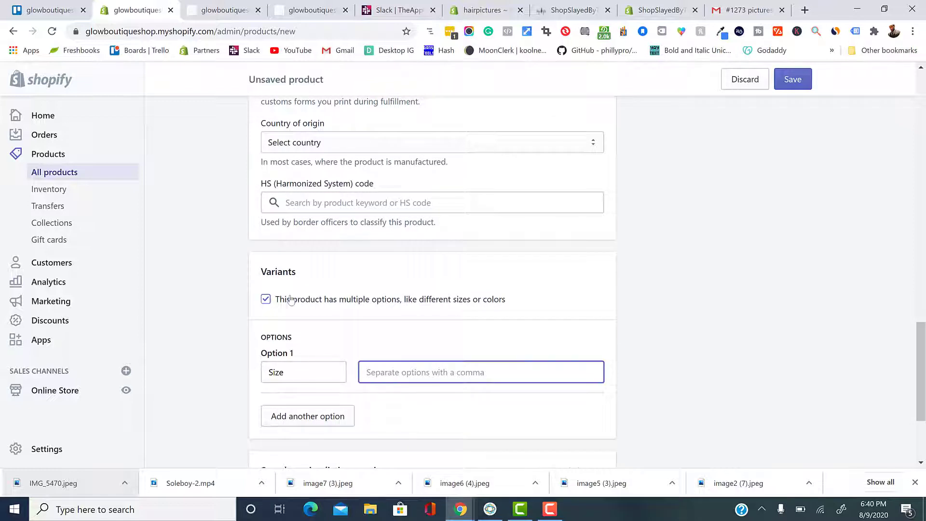
left_click(307, 375)
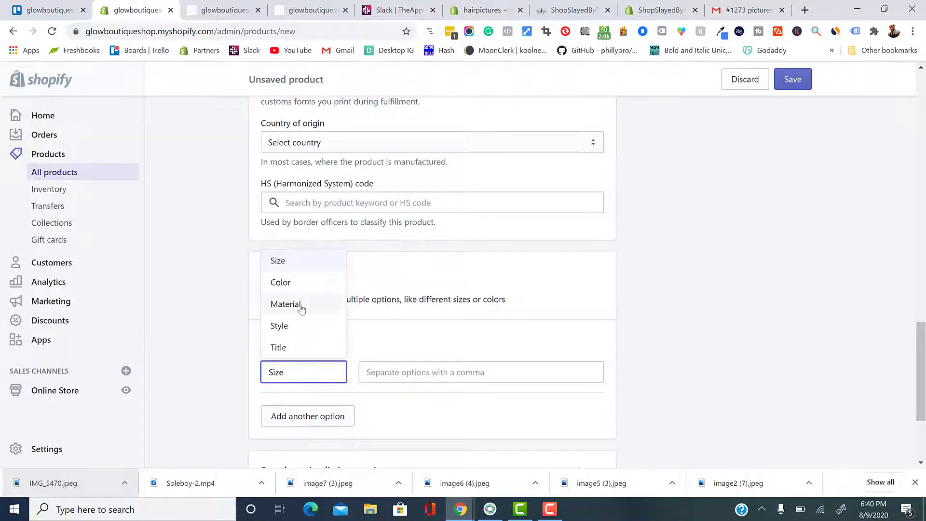
left_click(382, 368)
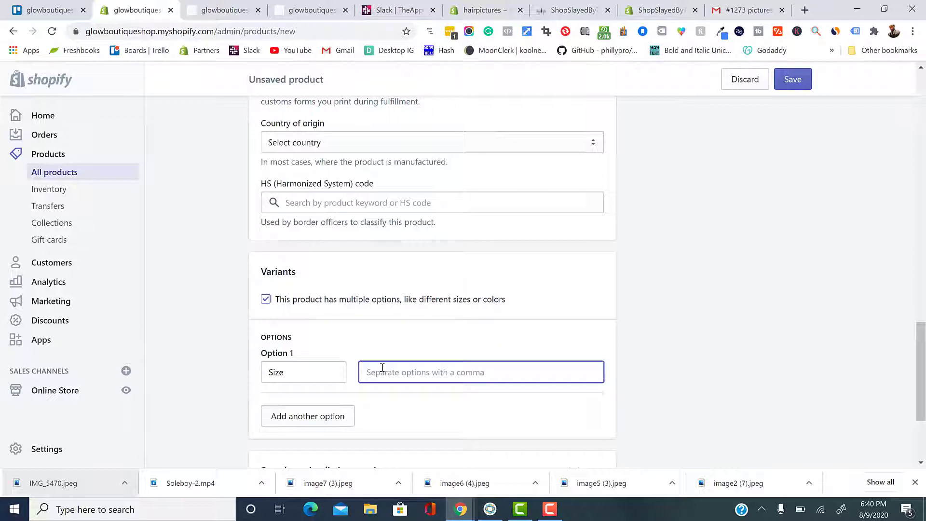
type("S")
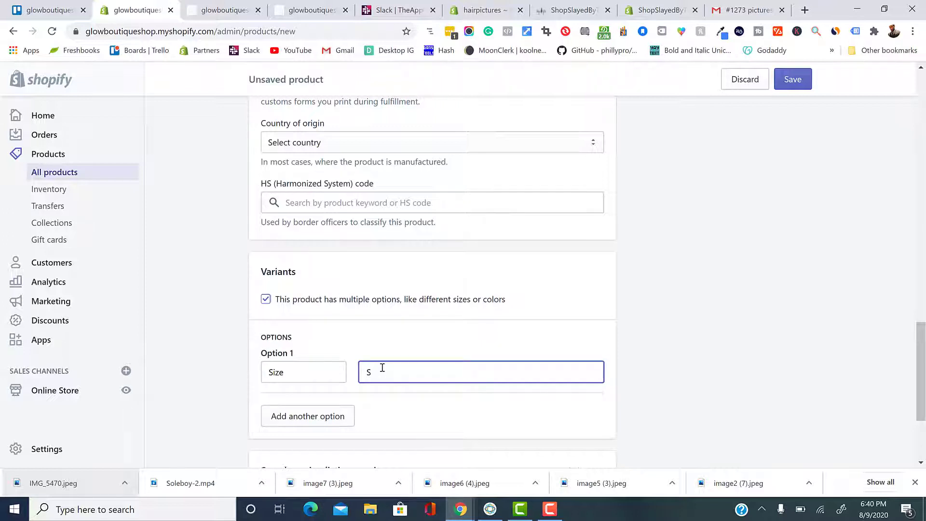
key("BackSpace")
type("s")
type(",")
type("m")
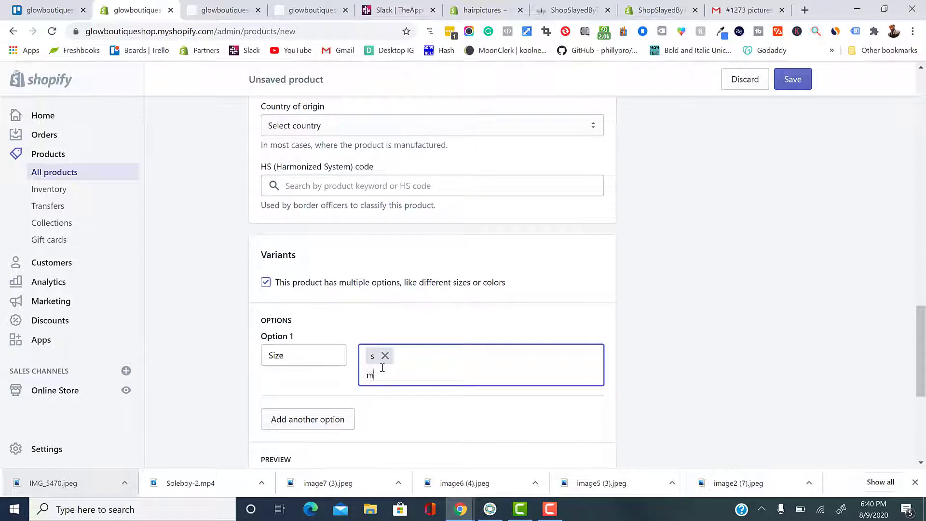
type(",l,")
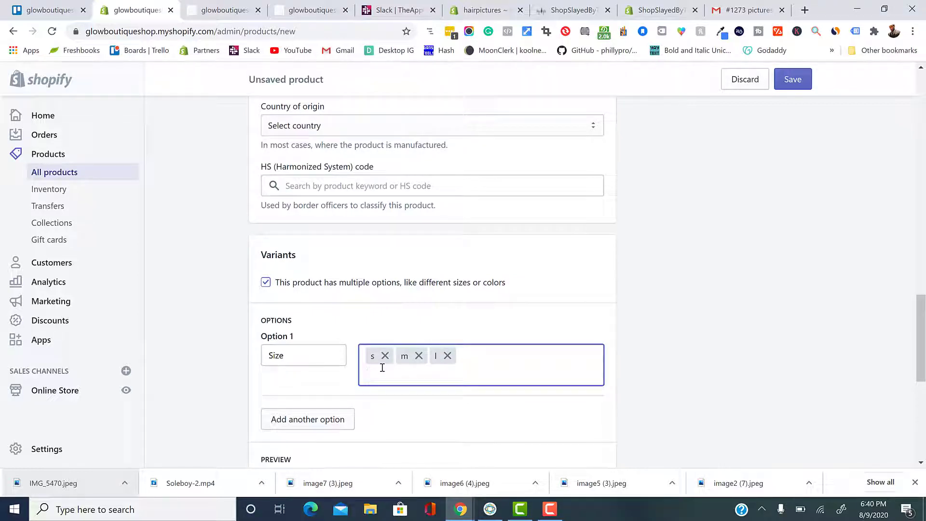
type("xl,")
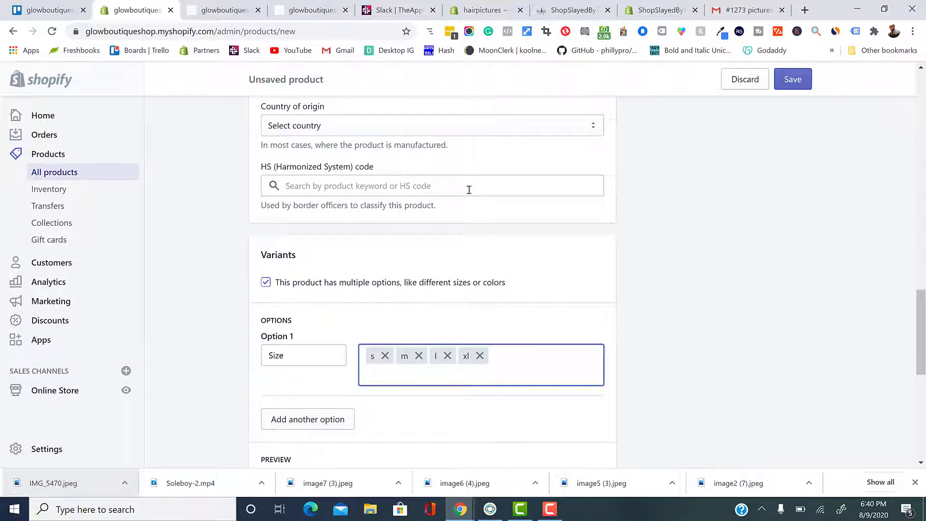
Add Color as a second variant option and remove it again.
left_click(318, 420)
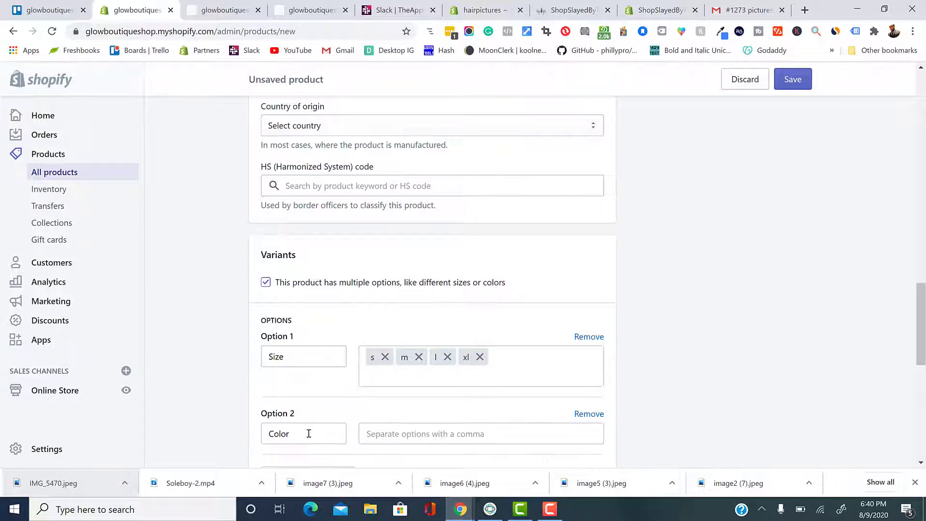
scroll(313, 425, "down", 1)
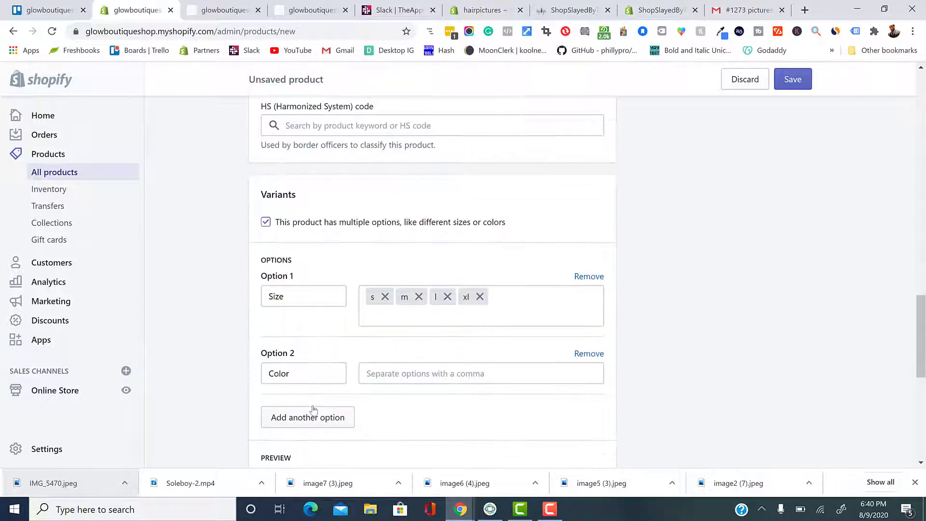
left_click(316, 375)
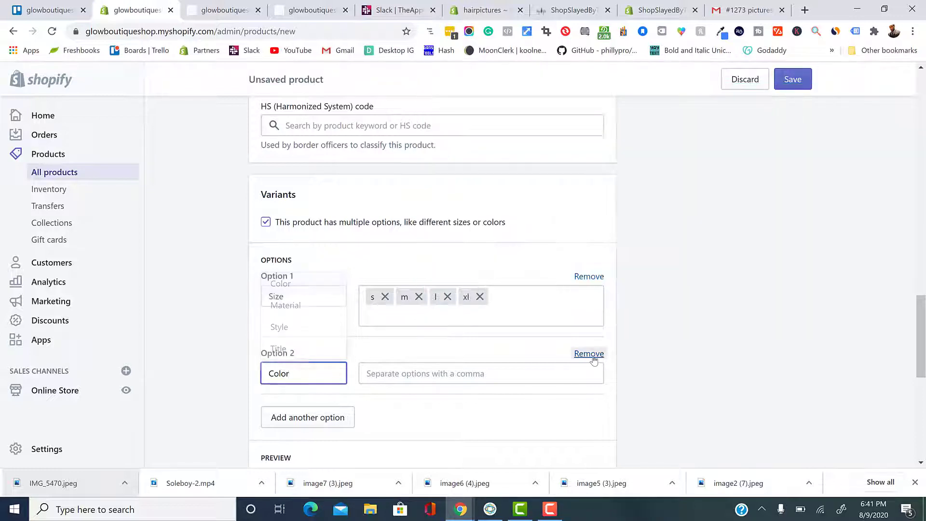
left_click(589, 354)
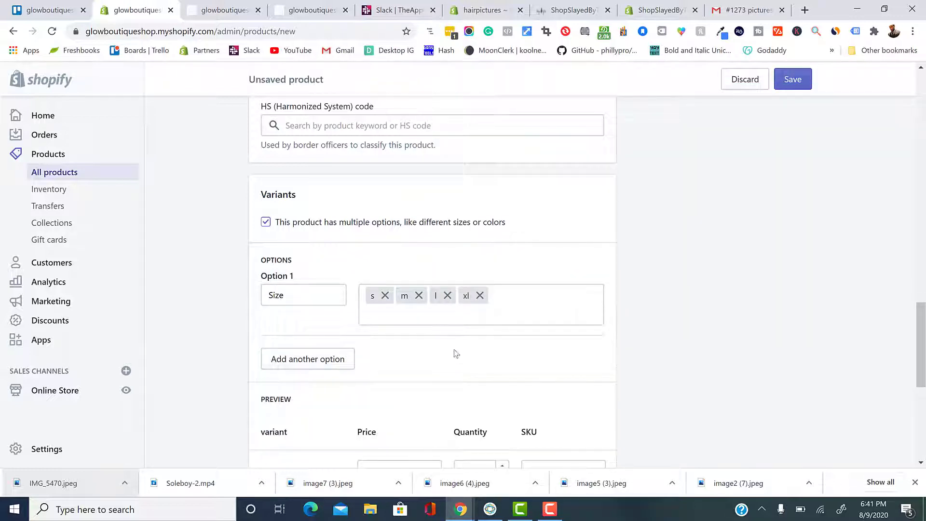
Review the new product's variant preview, inventory, pricing, description, media and organization details.
scroll(429, 316, "down", 5)
scroll(429, 313, "up", 6)
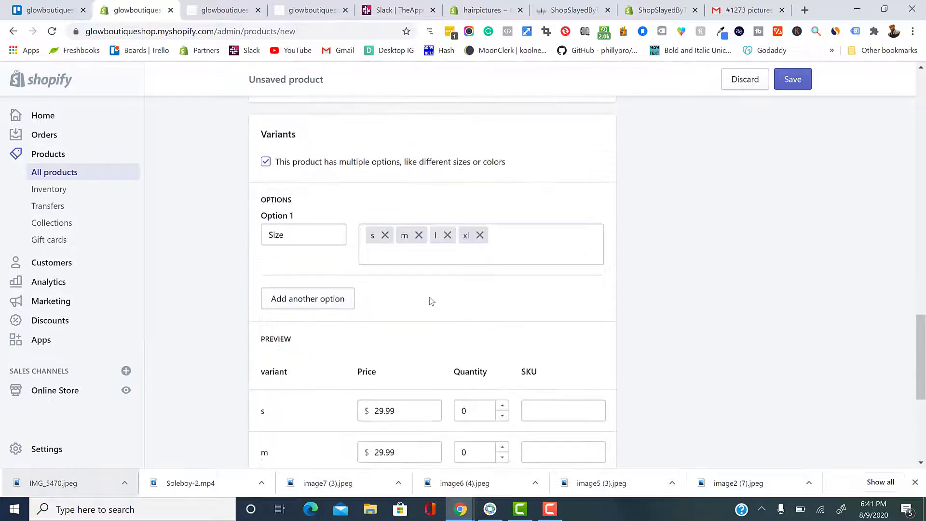
scroll(429, 308, "up", 5)
scroll(425, 308, "down", 8)
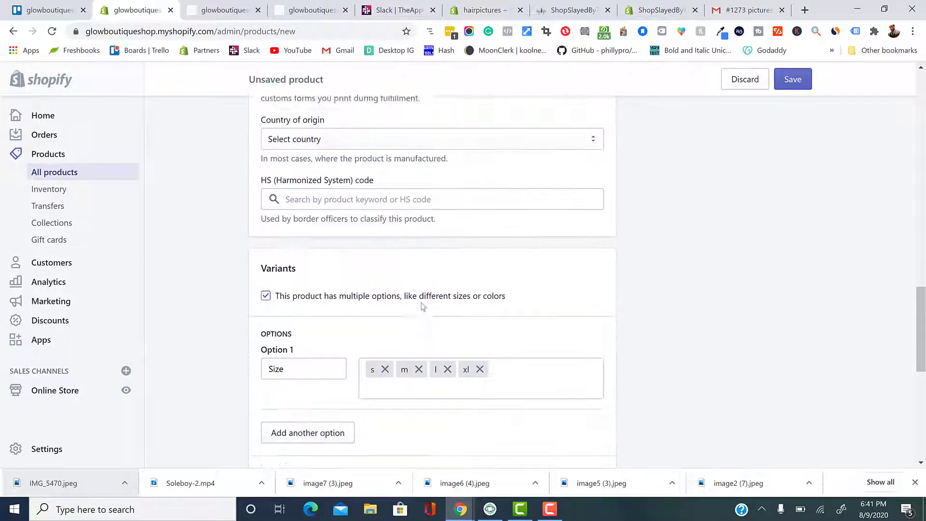
scroll(488, 357, "down", 3)
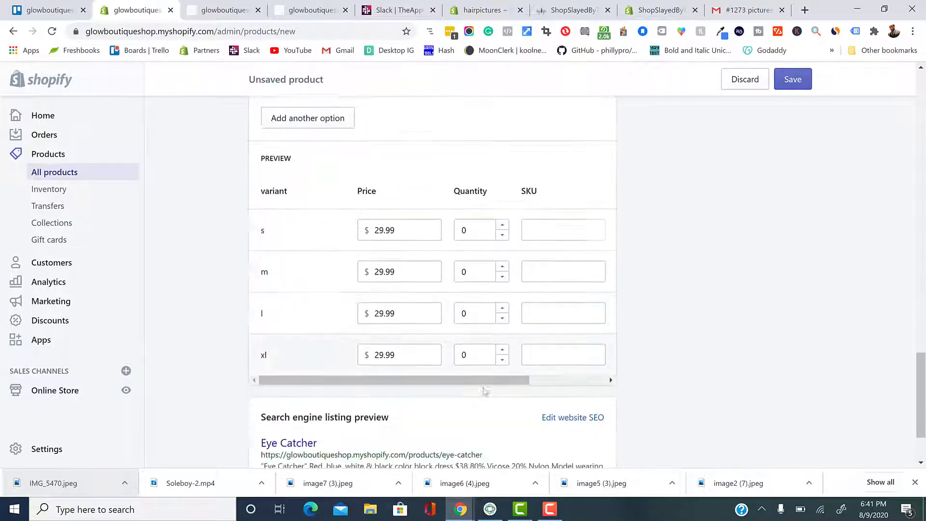
scroll(471, 334, "up", 12)
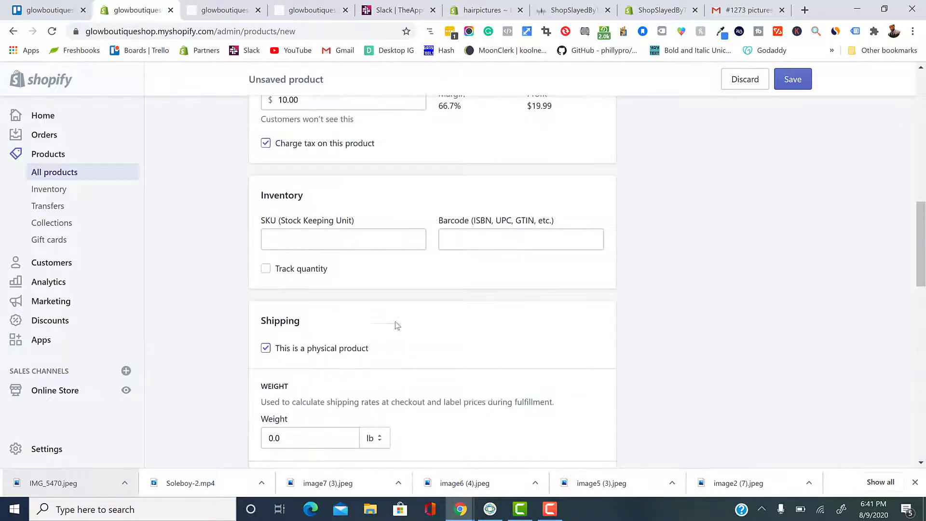
scroll(374, 318, "up", 10)
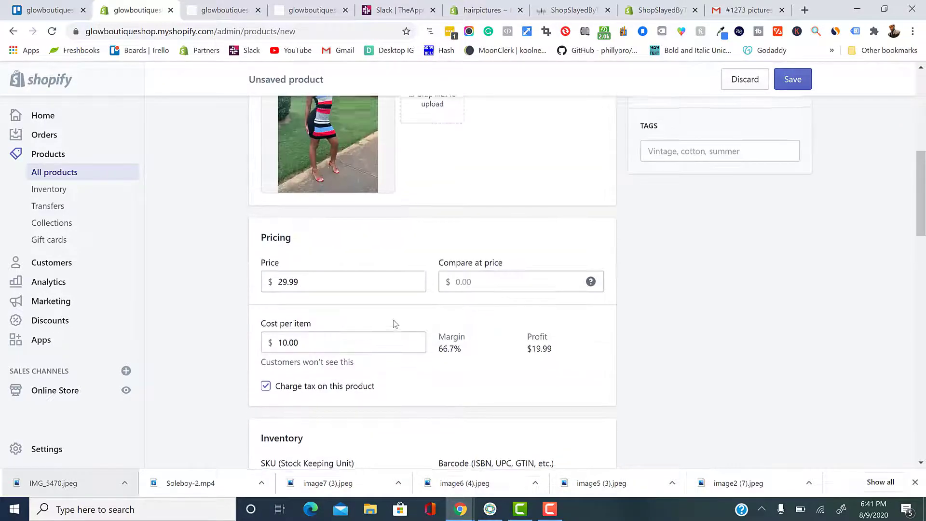
scroll(502, 329, "up", 1)
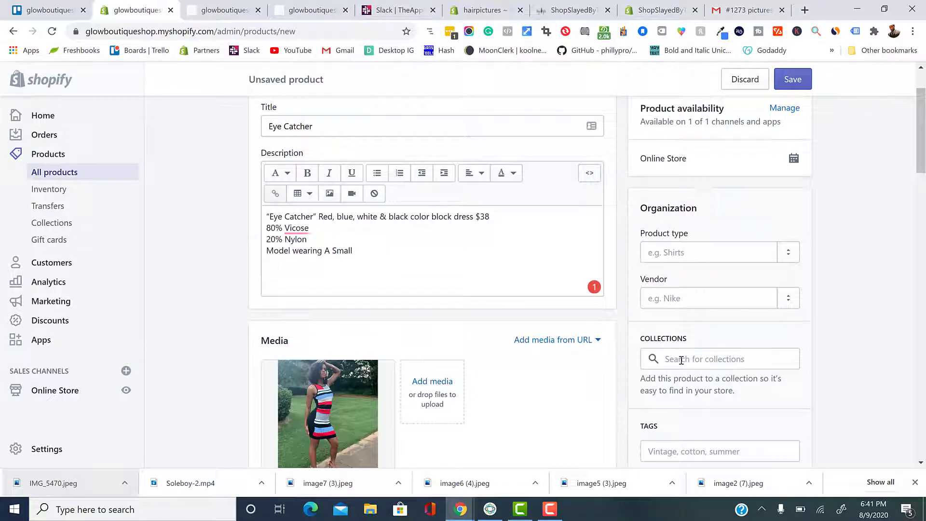
scroll(675, 332, "down", 6)
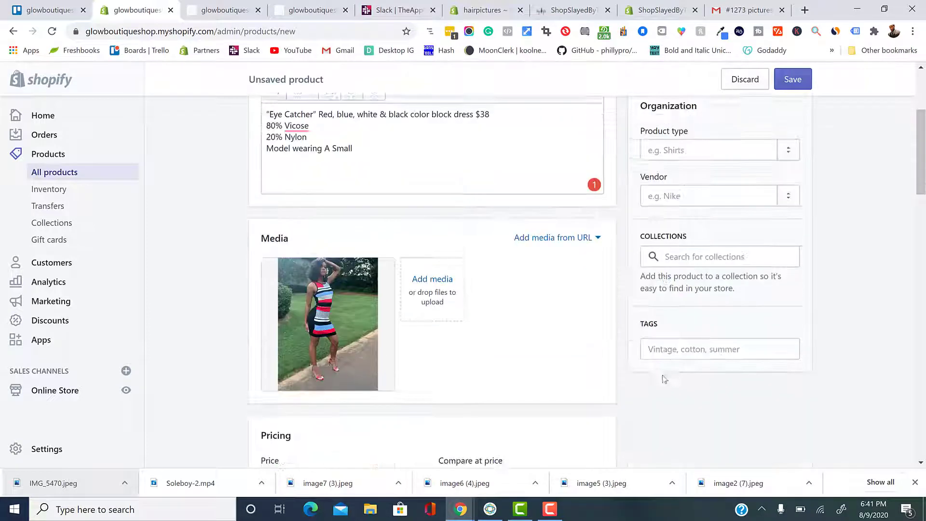
scroll(660, 357, "up", 2)
scroll(680, 333, "up", 1)
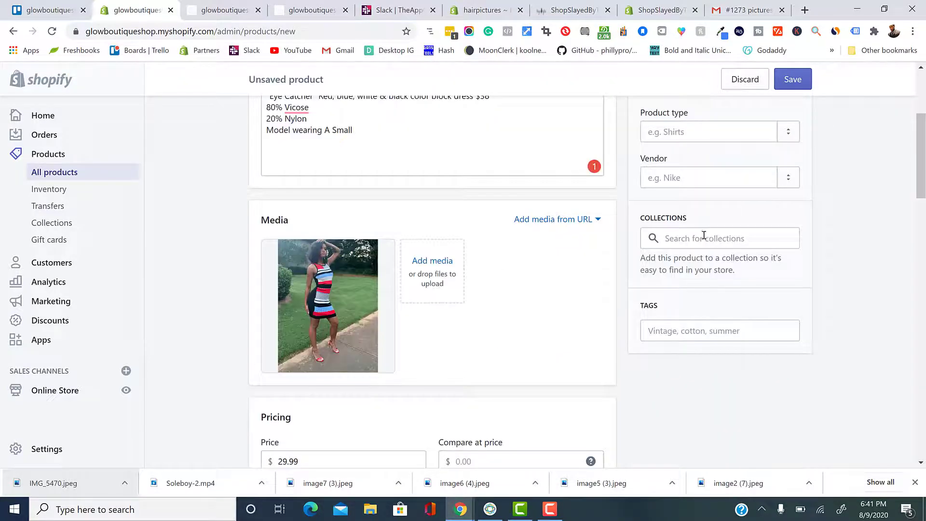
Check which collections are available for the product and save the product.
left_click(703, 232)
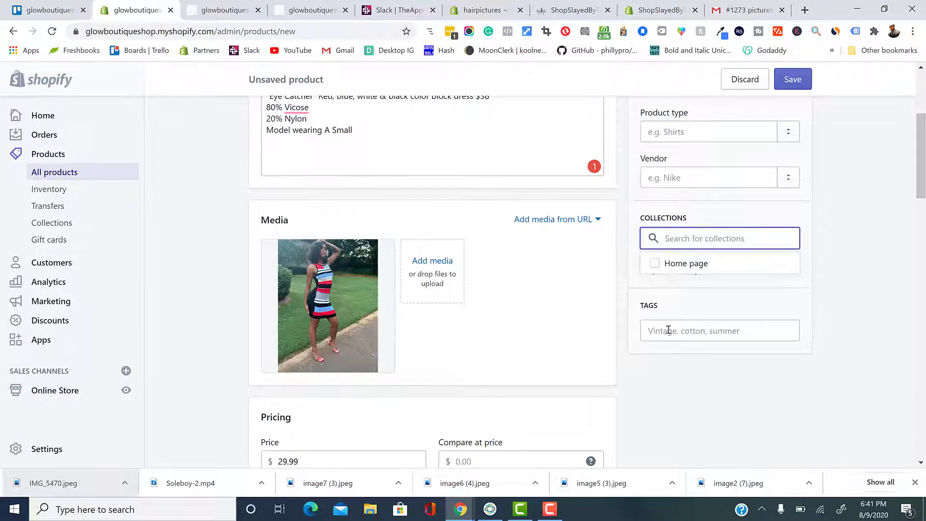
scroll(685, 392, "down", 4)
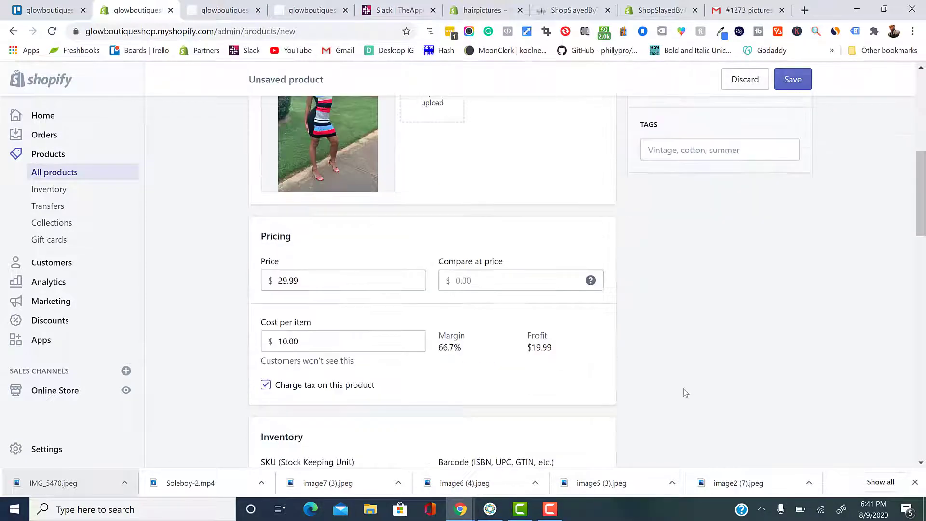
left_click(784, 87)
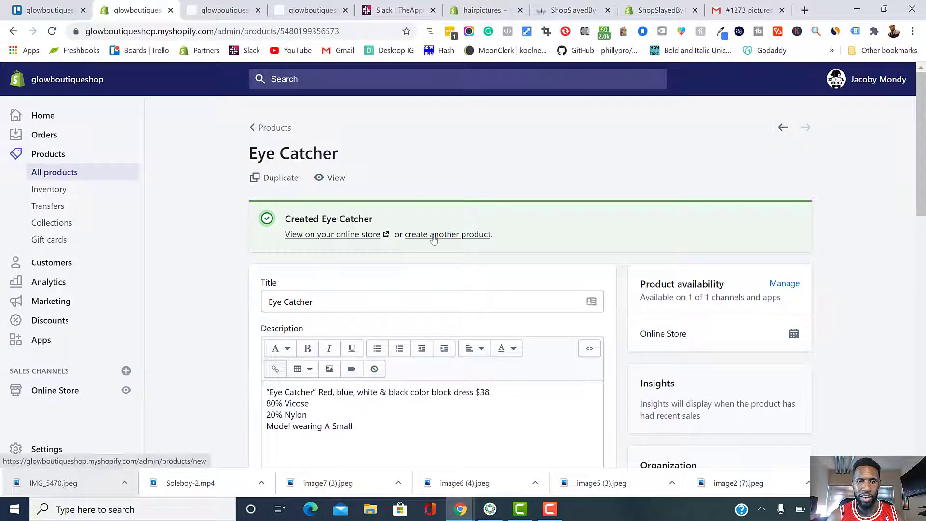
Examine the saved product's description, media and size variants.
scroll(376, 310, "down", 3)
scroll(370, 290, "up", 3)
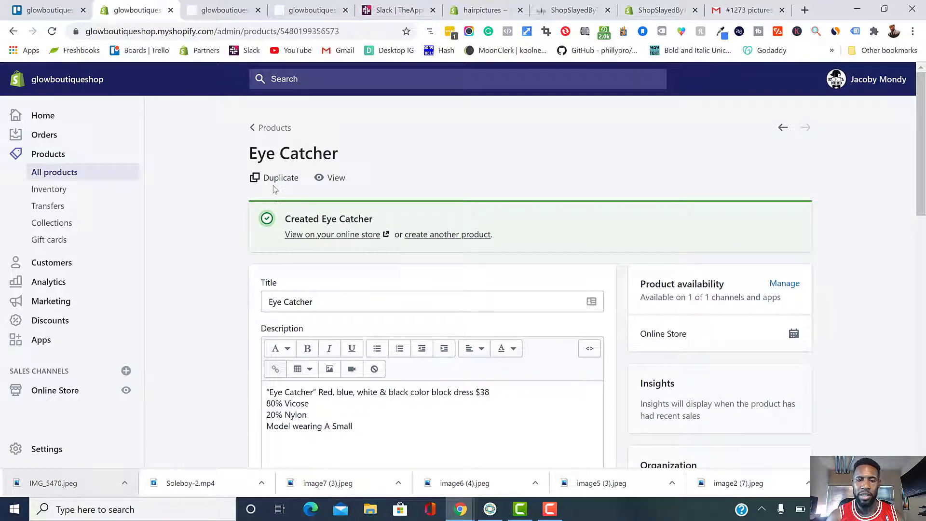
scroll(314, 241, "down", 6)
scroll(361, 338, "up", 2)
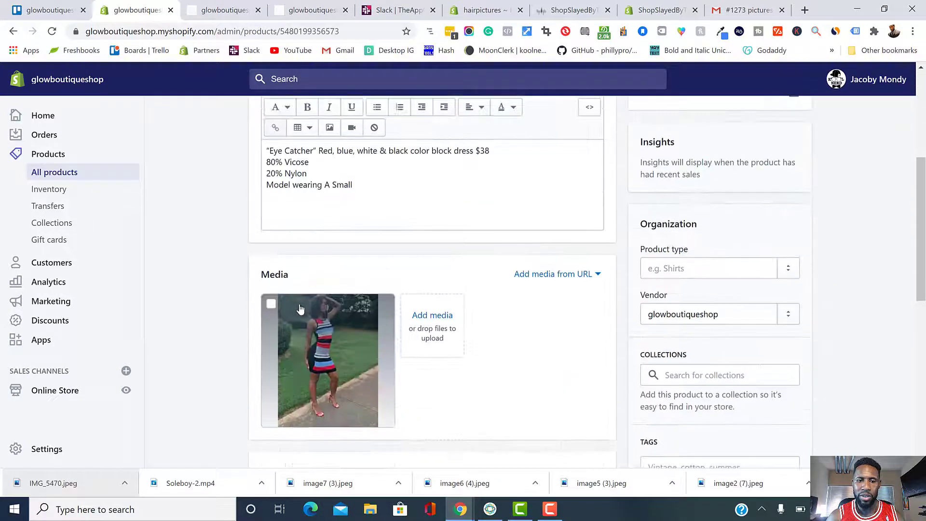
scroll(394, 378, "down", 4)
scroll(395, 374, "down", 5)
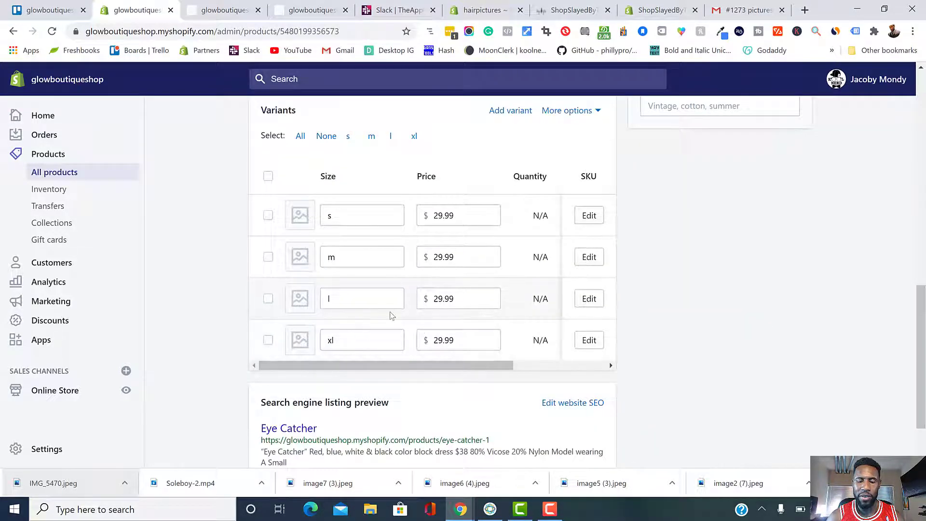
scroll(391, 318, "up", 2)
scroll(388, 321, "up", 8)
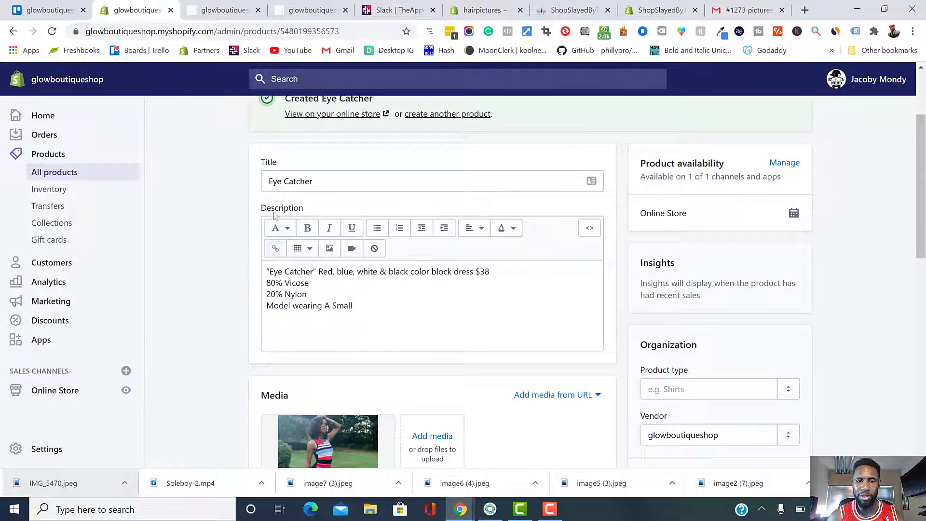
Duplicate the product as "Copy of Eye Catcher", making it available on the same channels and apps as the original.
scroll(295, 282, "up", 2)
left_click(279, 178)
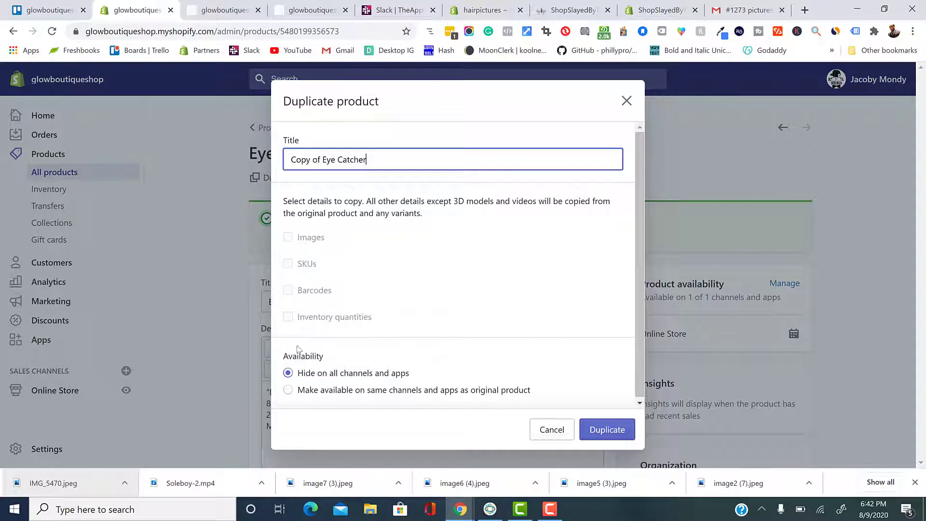
left_click(289, 390)
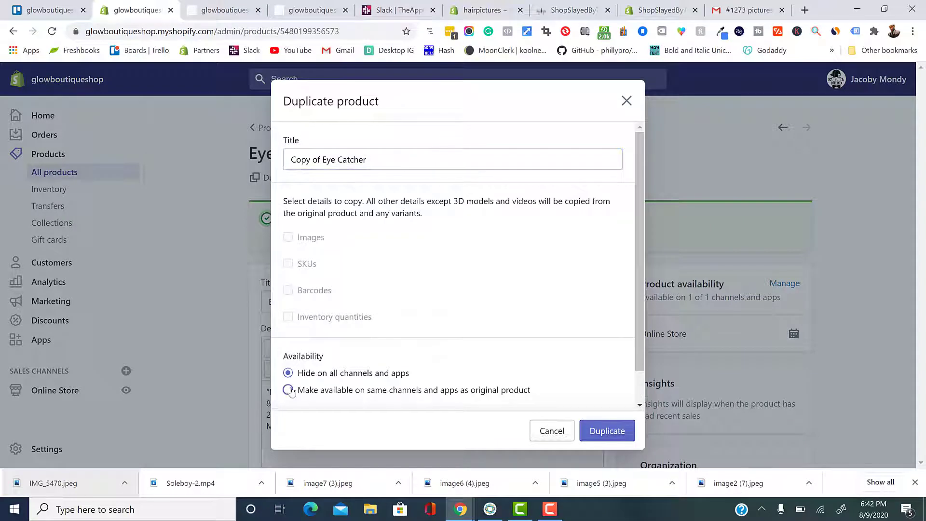
left_click_drag(290, 249, 292, 257)
left_click(295, 239)
left_click(606, 430)
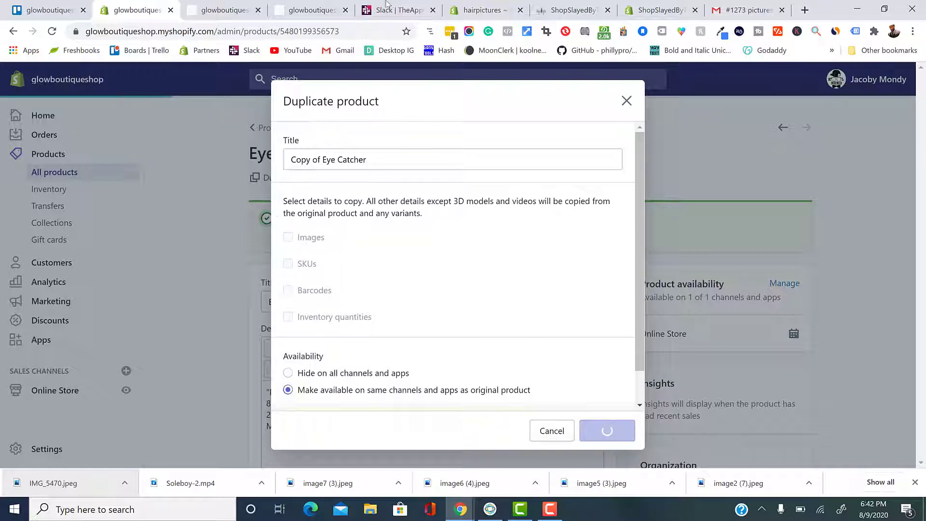
Download the pink short set photo IMG_5491.jpeg from the client's email in Gmail, and return to the duplicated product in Shopify.
left_click(722, 18)
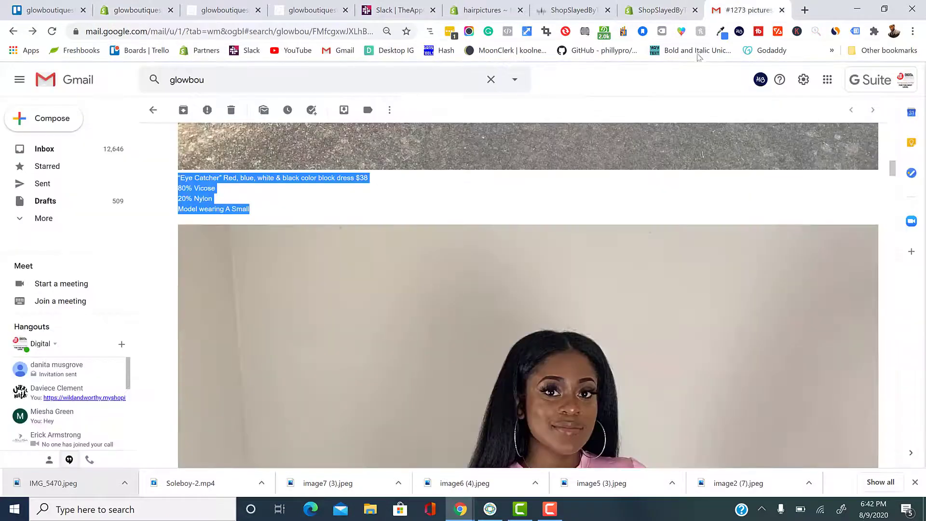
scroll(557, 308, "down", 6)
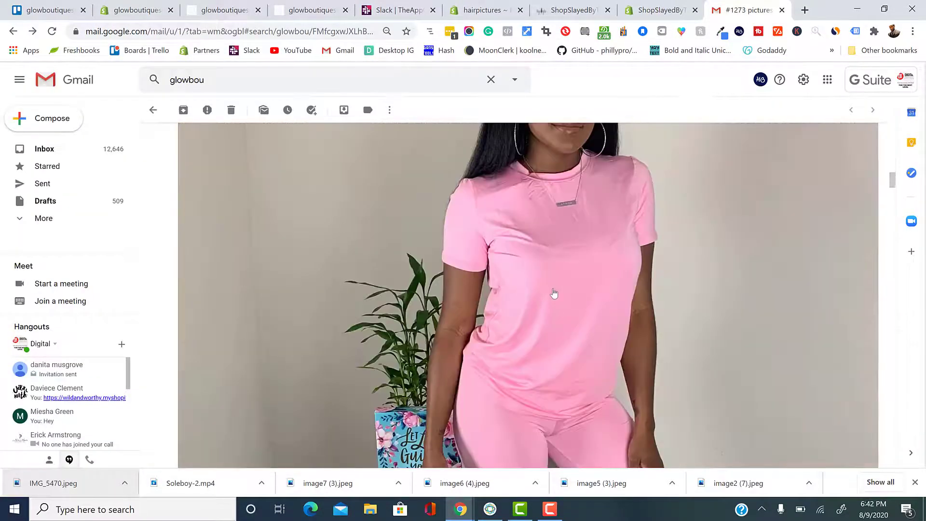
left_click(553, 288)
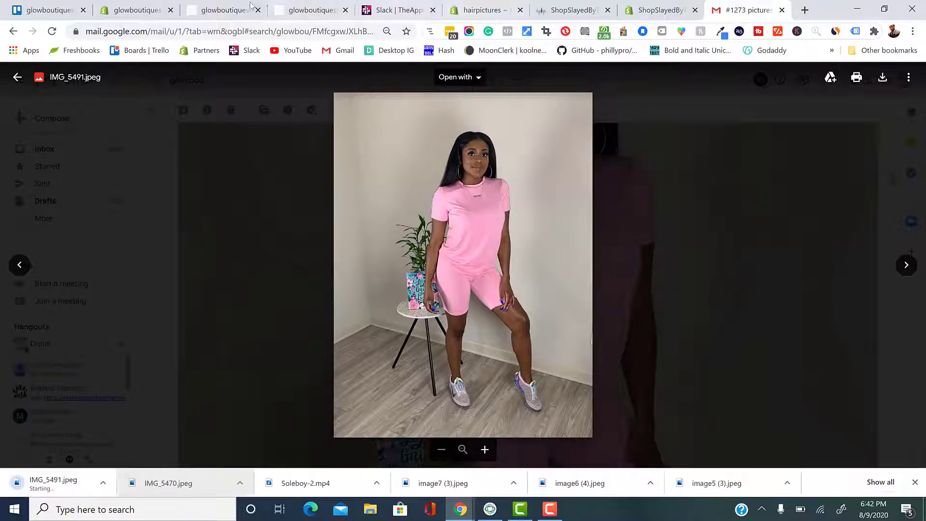
left_click(147, 10)
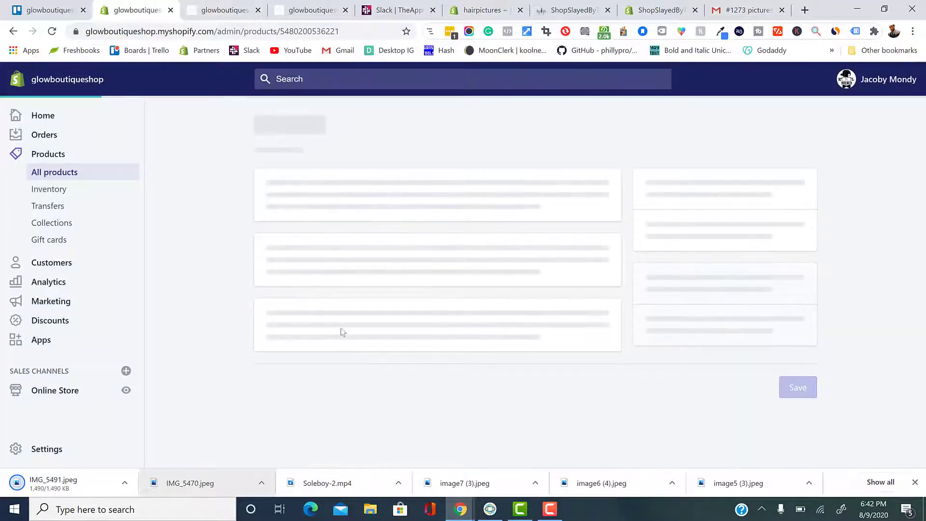
scroll(367, 360, "down", 1)
scroll(341, 382, "down", 3)
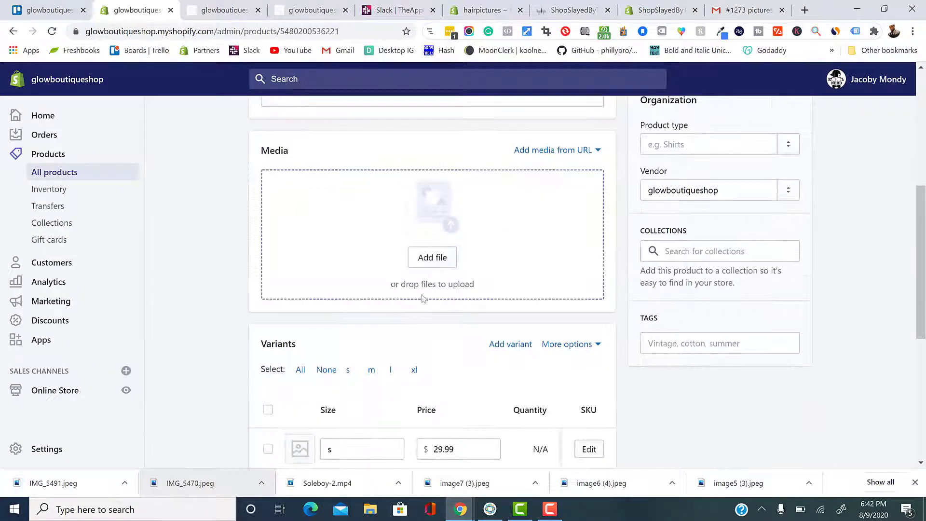
scroll(389, 303, "up", 4)
scroll(309, 255, "up", 1)
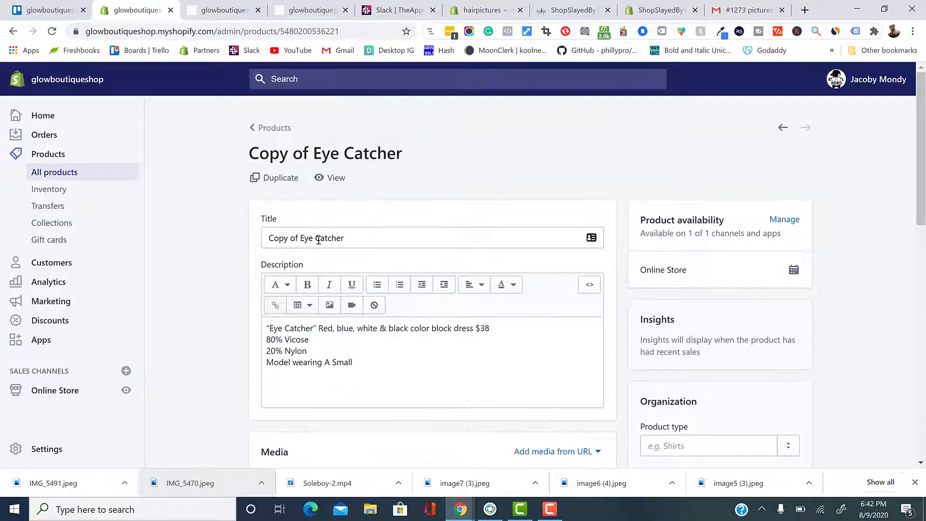
In the Gmail message, copy the full "Pretty in Pink" product description below the pink short set photo.
left_click(743, 9)
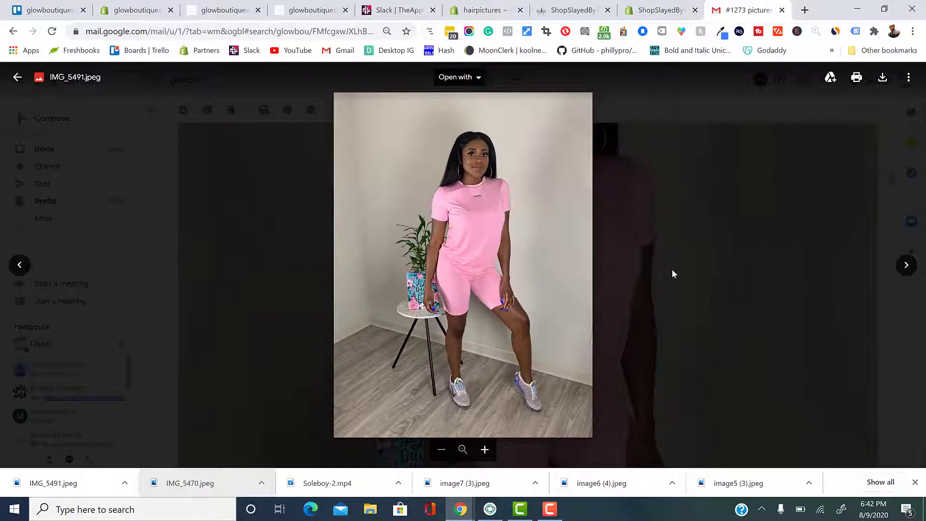
left_click(709, 268)
scroll(633, 349, "down", 8)
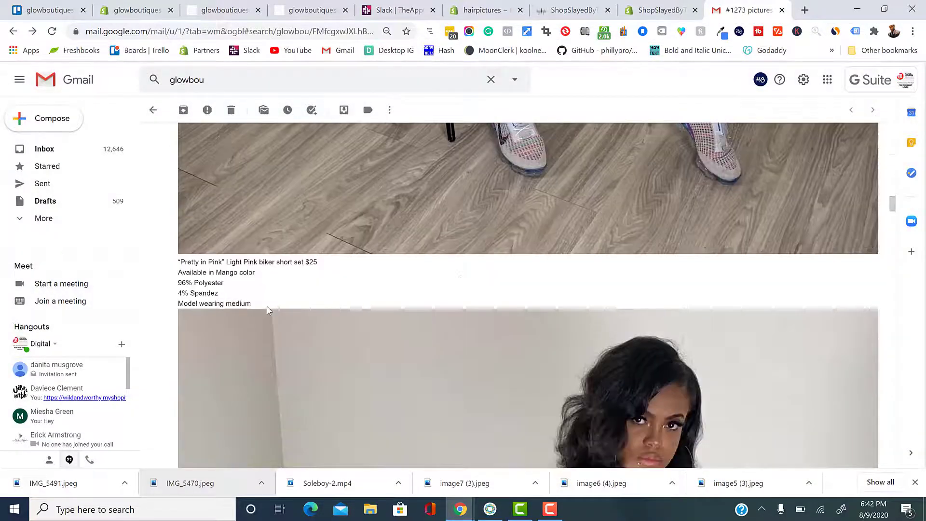
left_click_drag(267, 306, 180, 263)
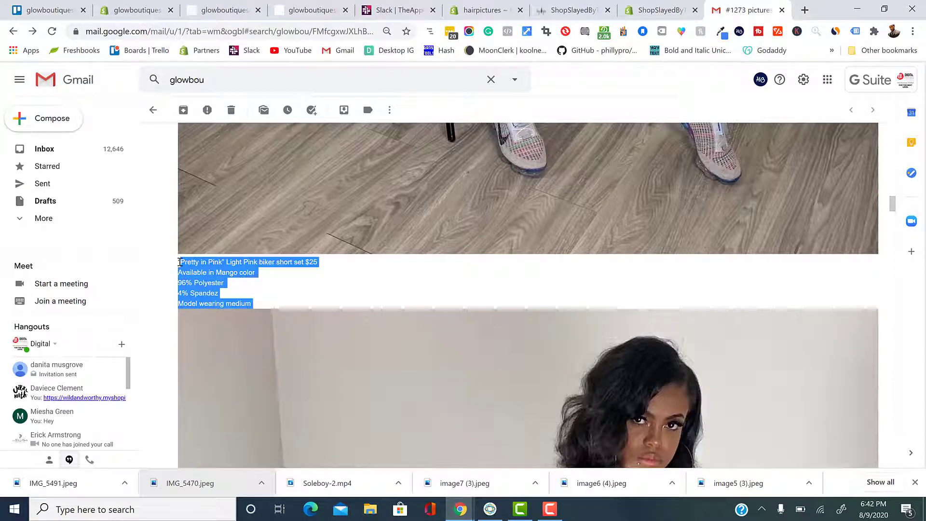
right_click(202, 264)
left_click(229, 271)
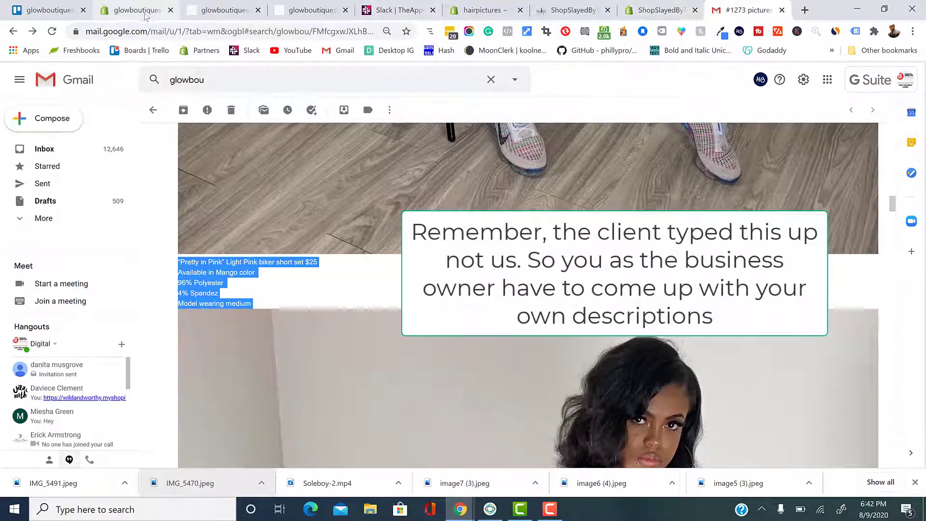
In Shopify, replace the duplicated product's description with the copied "Pretty in Pink" text and add IMG_5491.jpeg to its media.
left_click(131, 10)
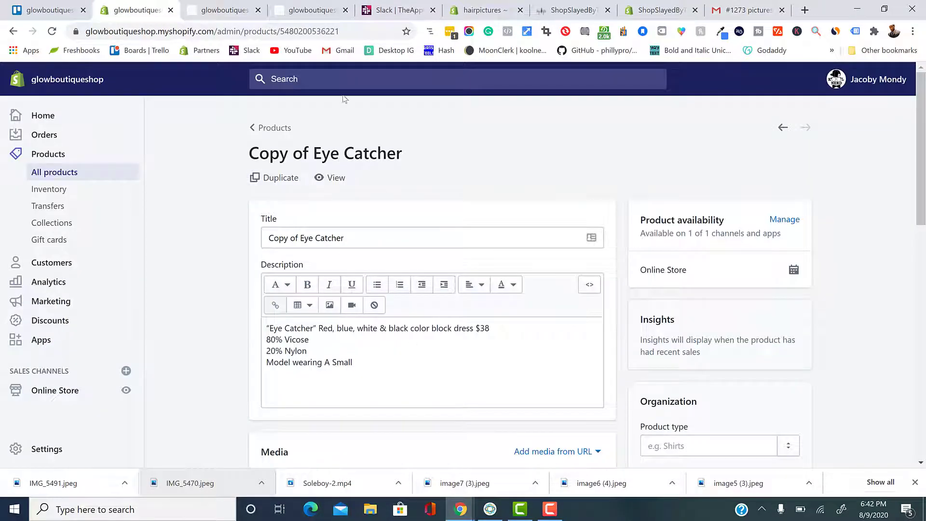
left_click(219, 10)
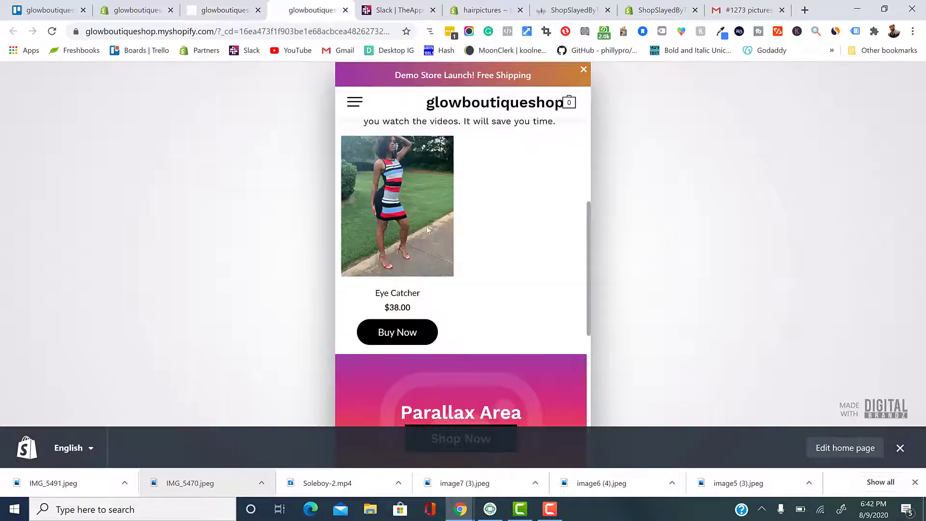
left_click(290, 11)
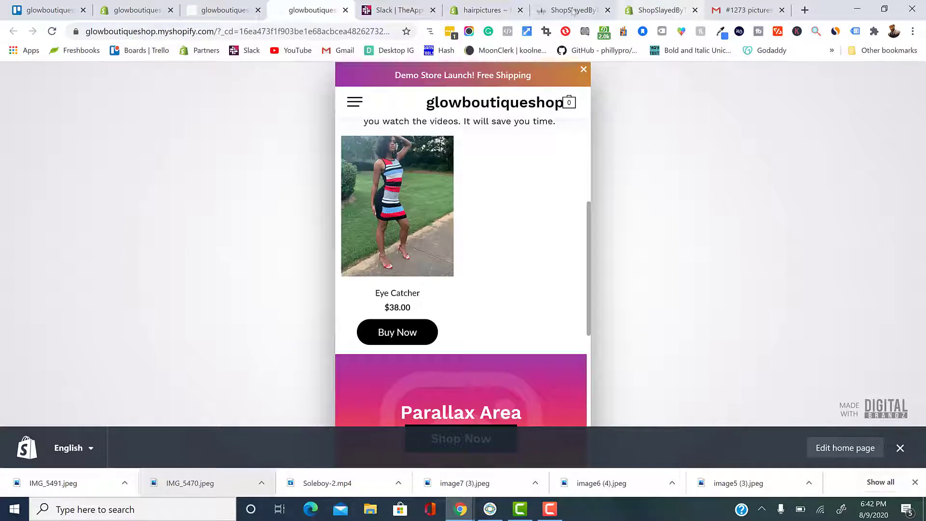
left_click(130, 10)
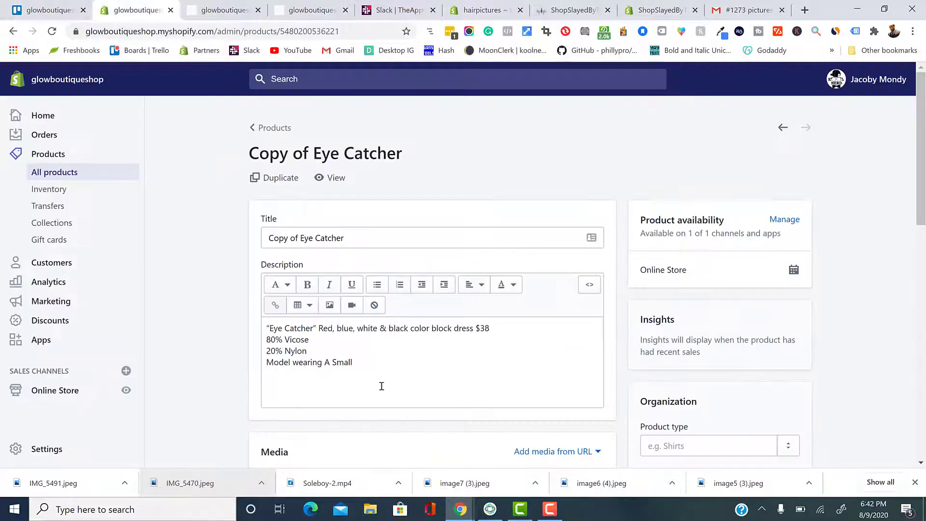
left_click_drag(369, 375, 214, 314)
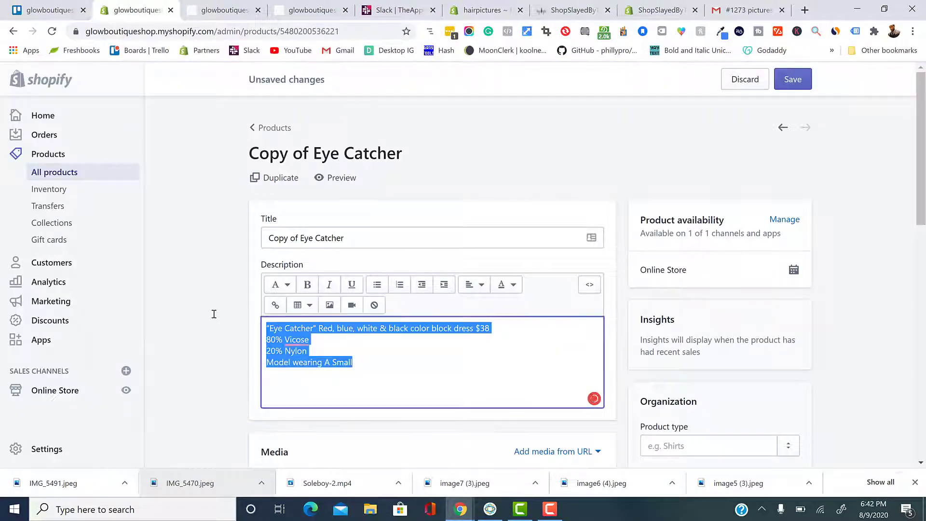
key("ctrl+v")
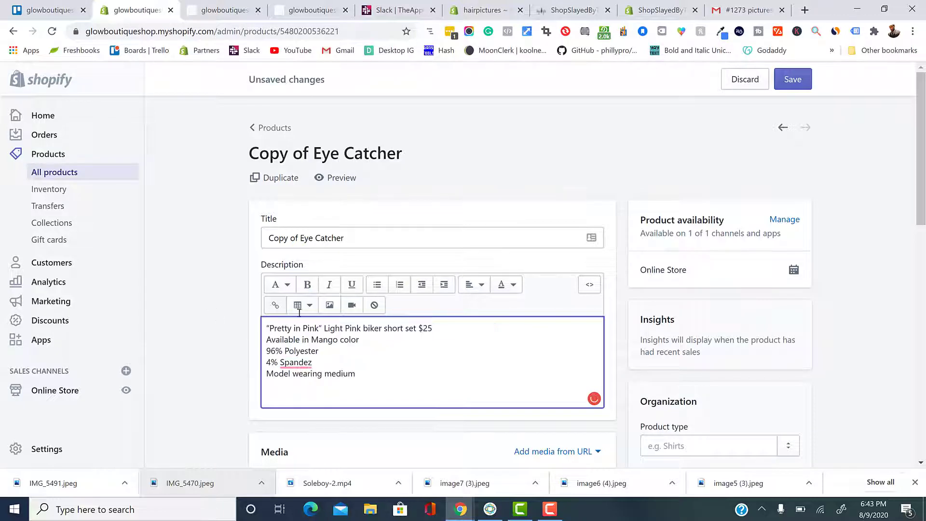
scroll(284, 314, "down", 2)
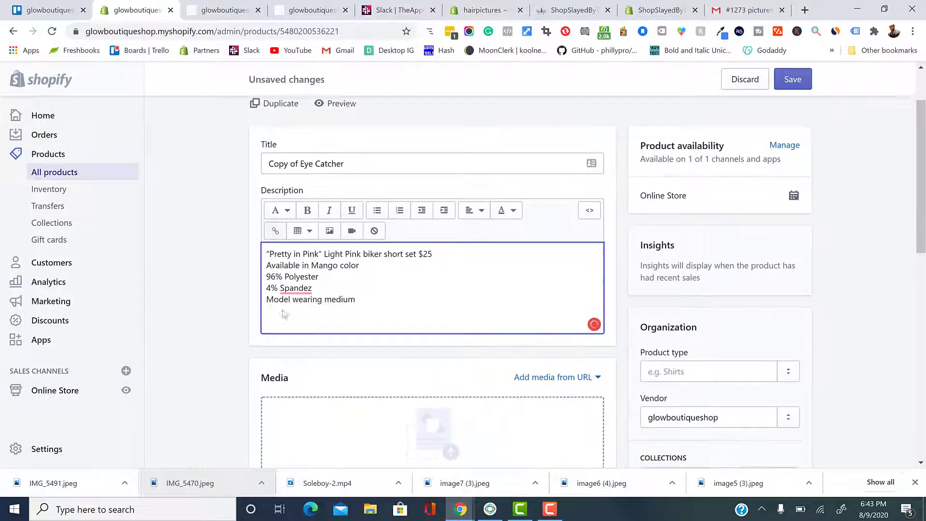
left_click_drag(17, 488, 363, 413)
Set the product title to "Pretty in Pink", copied from the first line of the description.
scroll(363, 409, "up", 1)
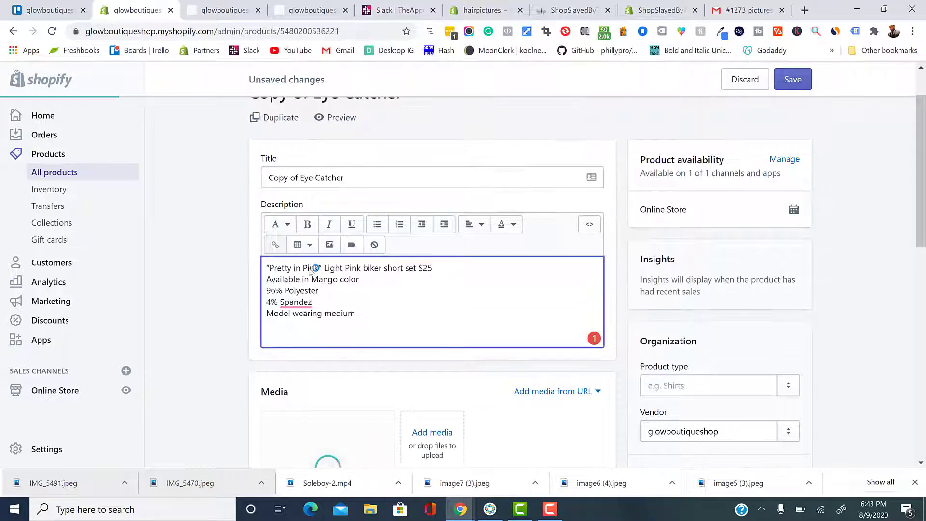
left_click_drag(320, 269, 267, 267)
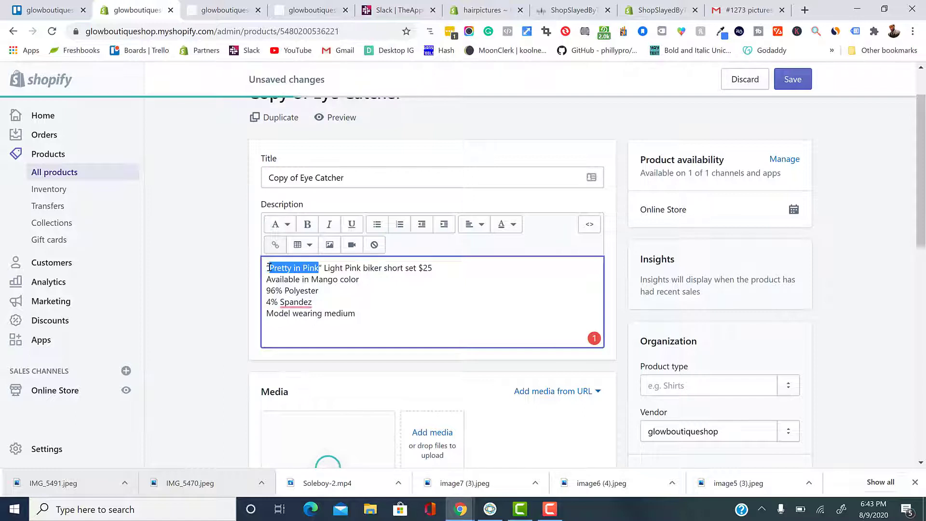
right_click(268, 267)
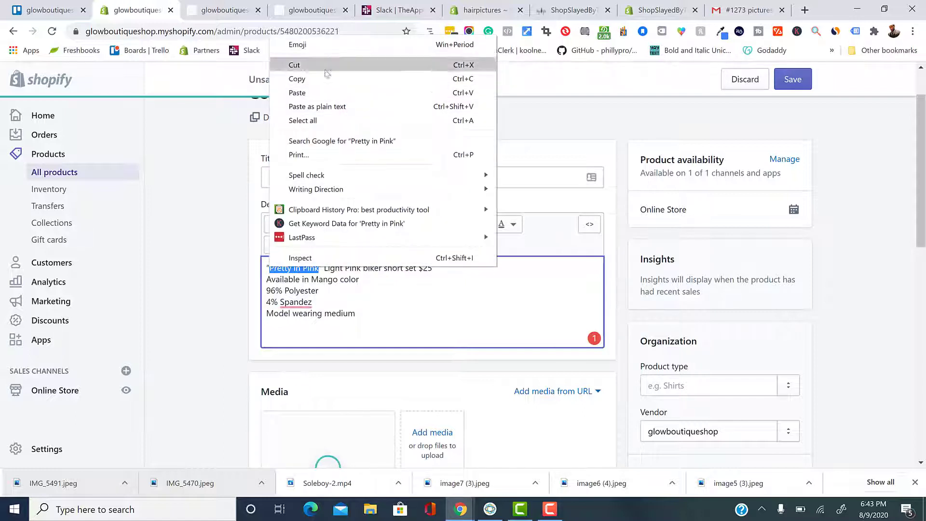
left_click(323, 81)
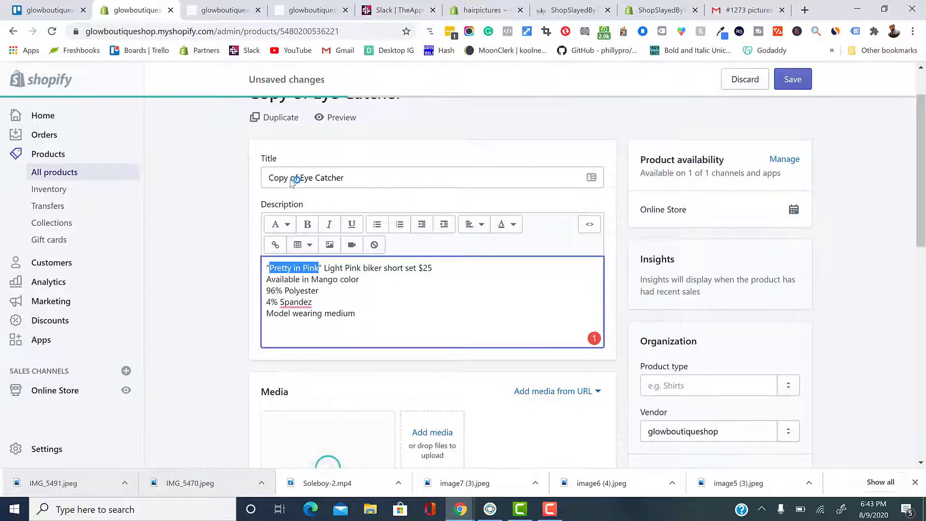
left_click(338, 179)
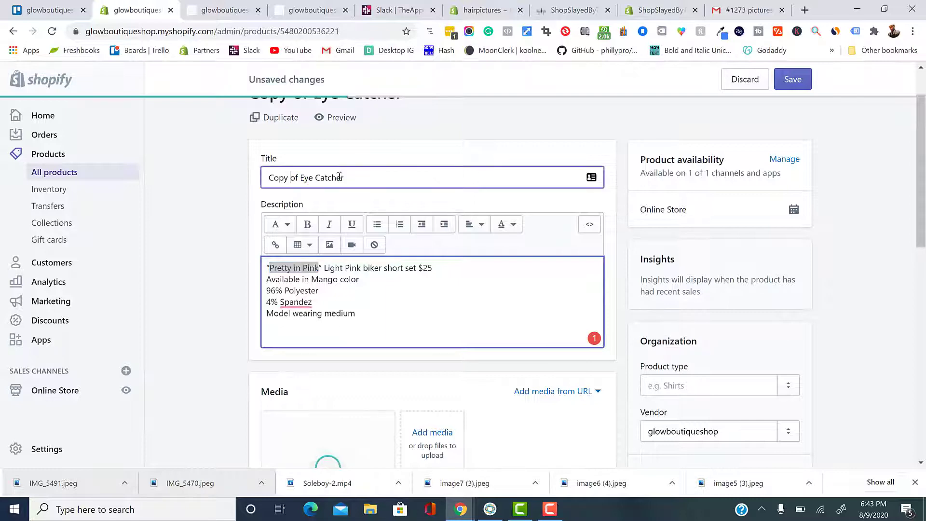
triple_click(340, 178)
key("ctrl+v")
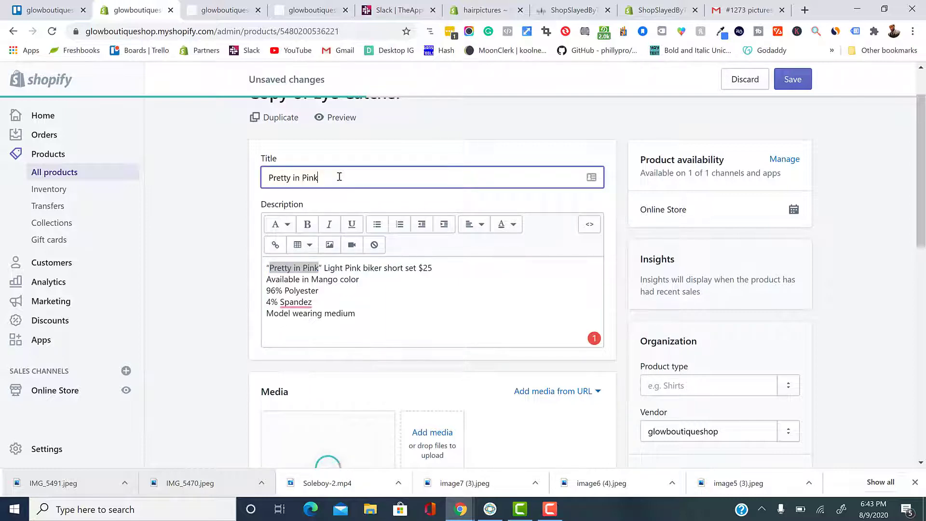
Check the uploaded product image and save the product.
scroll(722, 206, "down", 4)
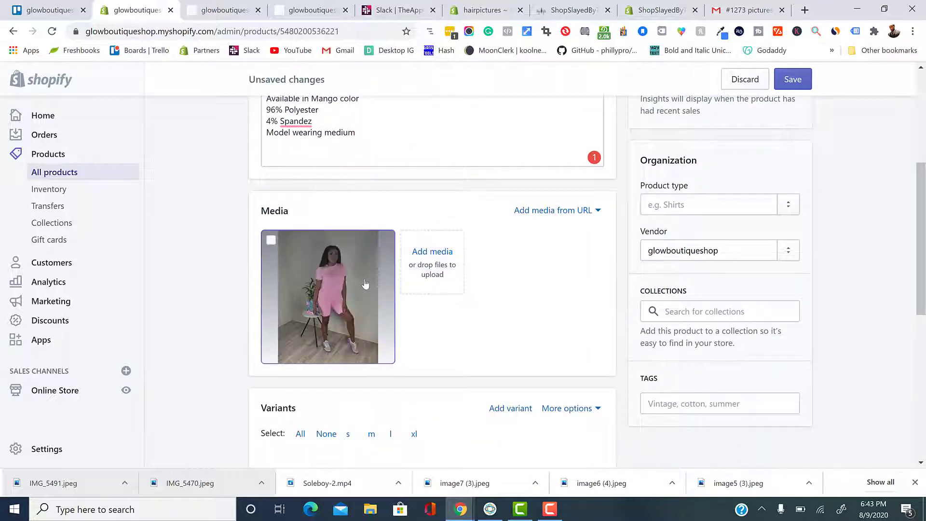
left_click(363, 284)
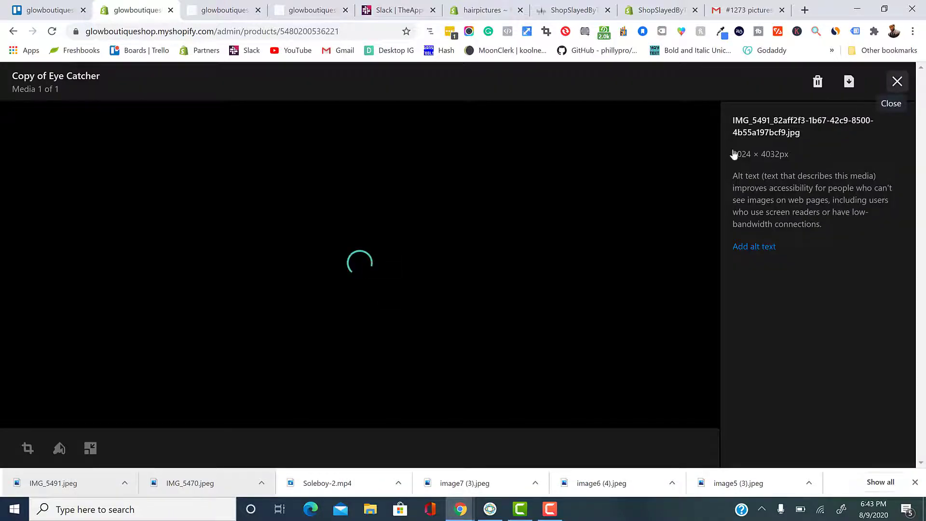
left_click(896, 83)
scroll(390, 338, "up", 2)
scroll(397, 344, "up", 2)
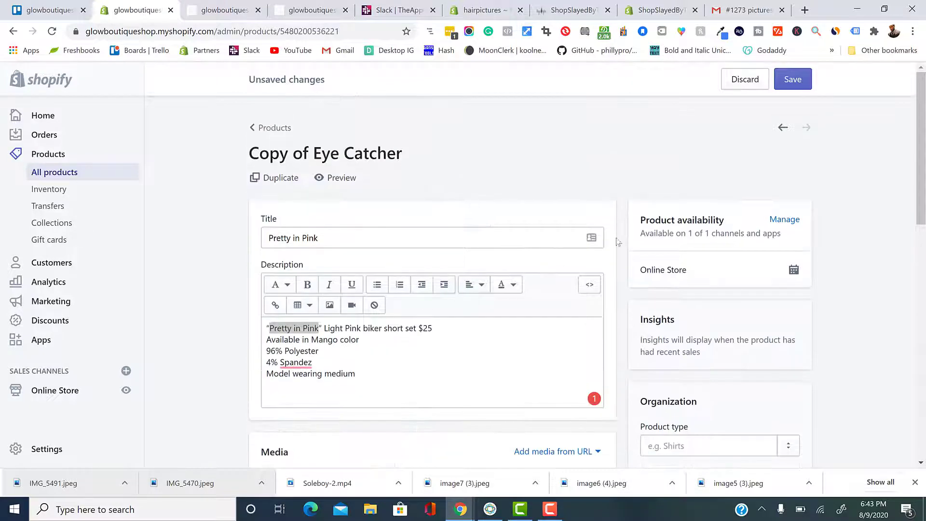
left_click(806, 87)
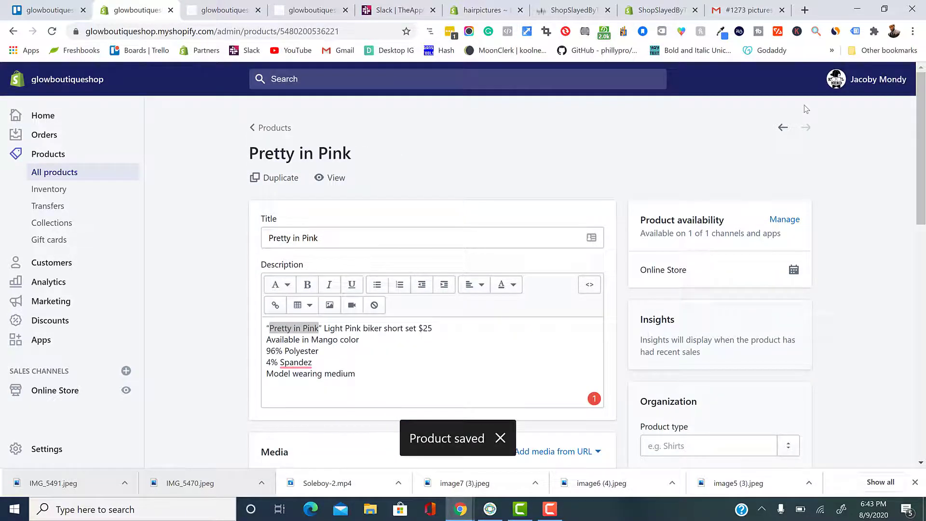
Review the saved product's media, size variants, prices and search engine listing preview.
scroll(360, 238, "down", 5)
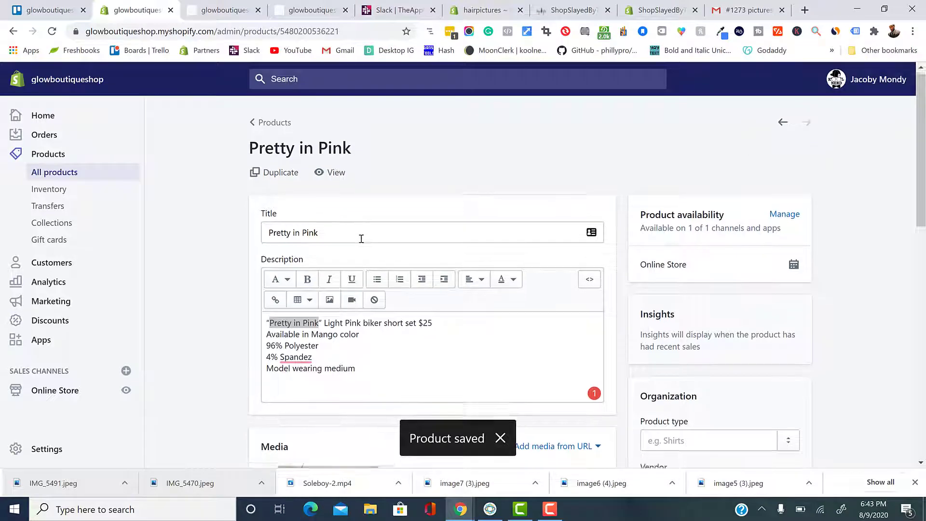
scroll(336, 375, "down", 5)
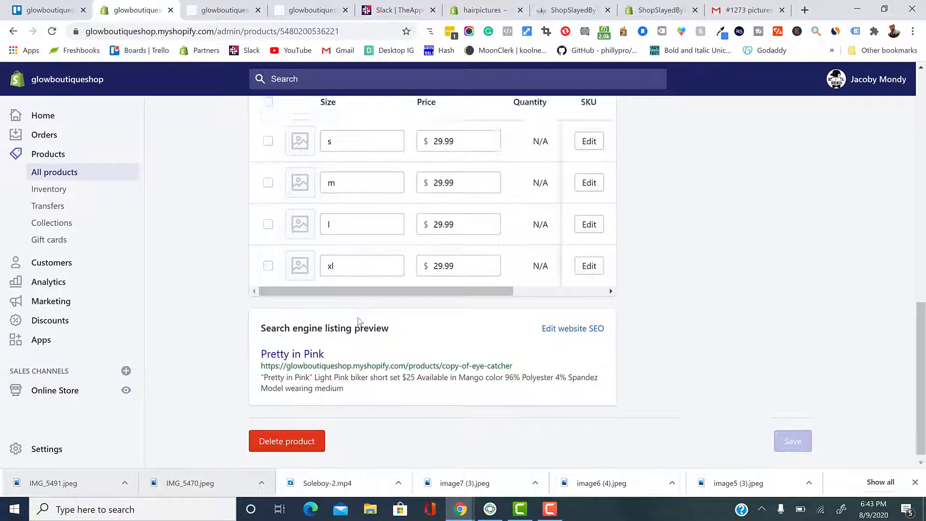
scroll(351, 278, "up", 6)
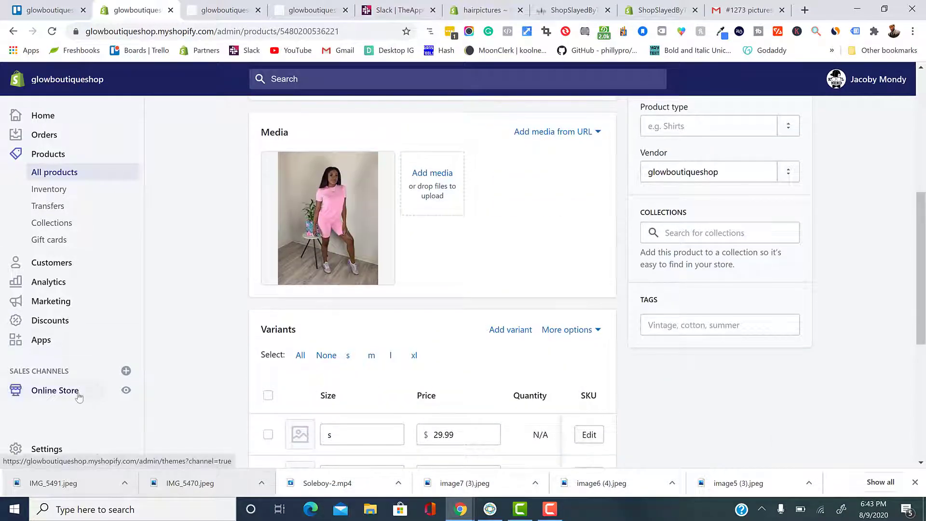
View the live online store and examine its home page from the header down to the mailing list section.
left_click(79, 395)
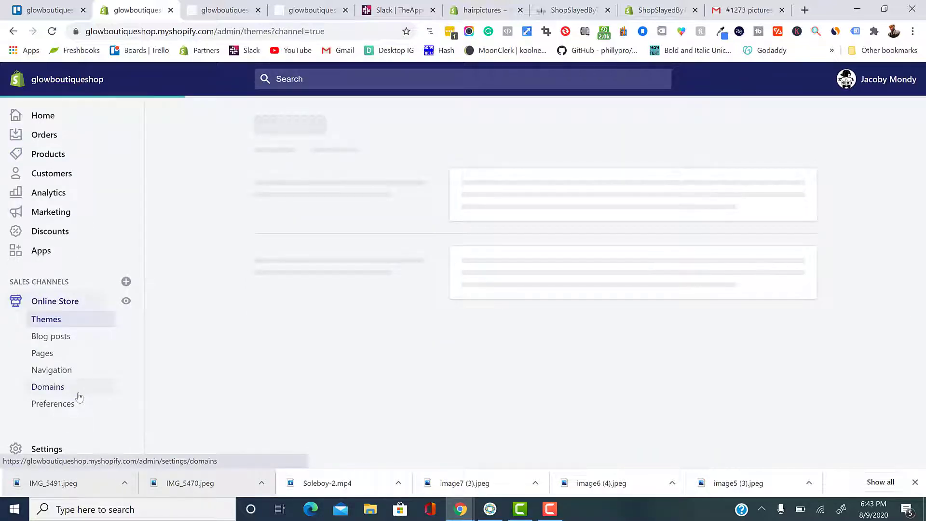
left_click(79, 397)
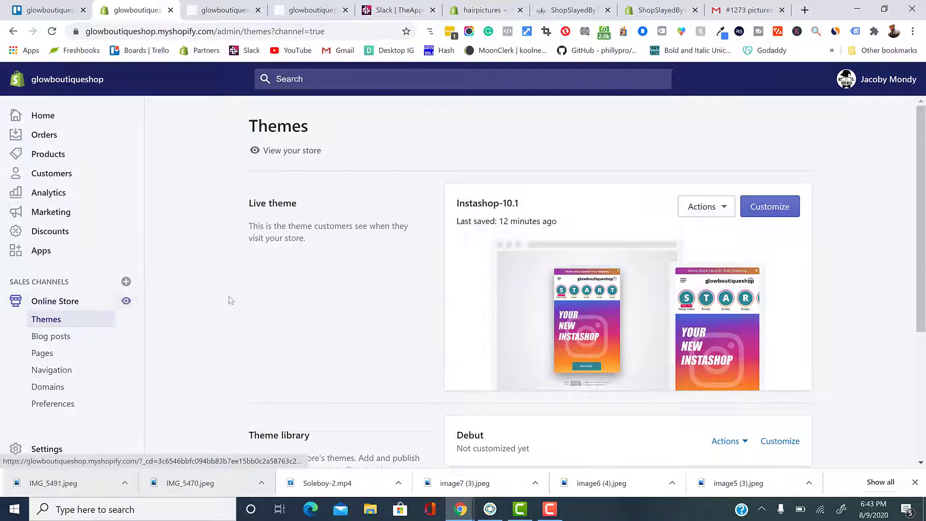
left_click(124, 302)
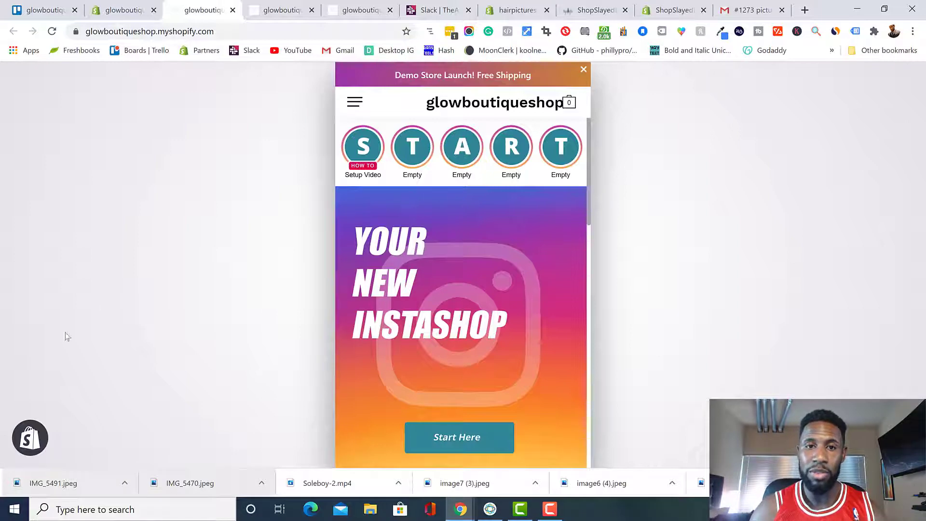
scroll(377, 292, "down", 2)
scroll(376, 291, "down", 8)
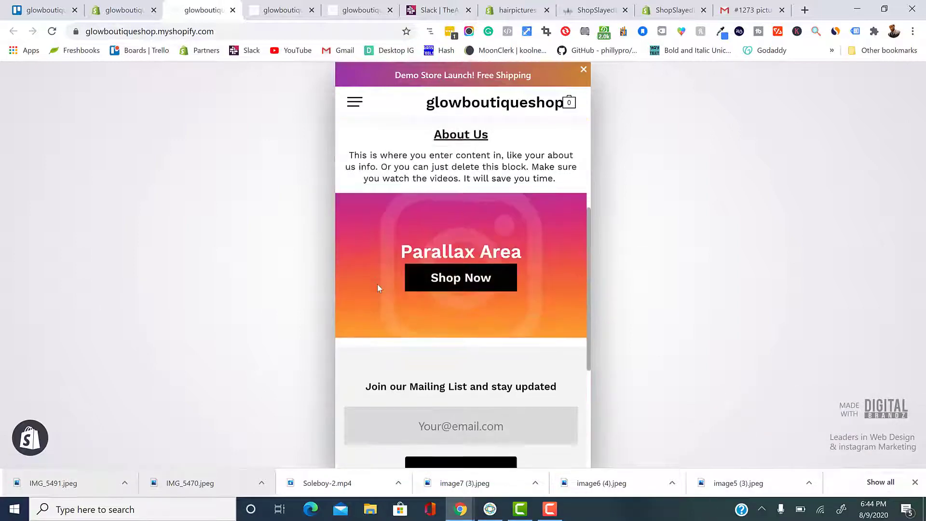
scroll(378, 290, "up", 5)
scroll(381, 296, "up", 5)
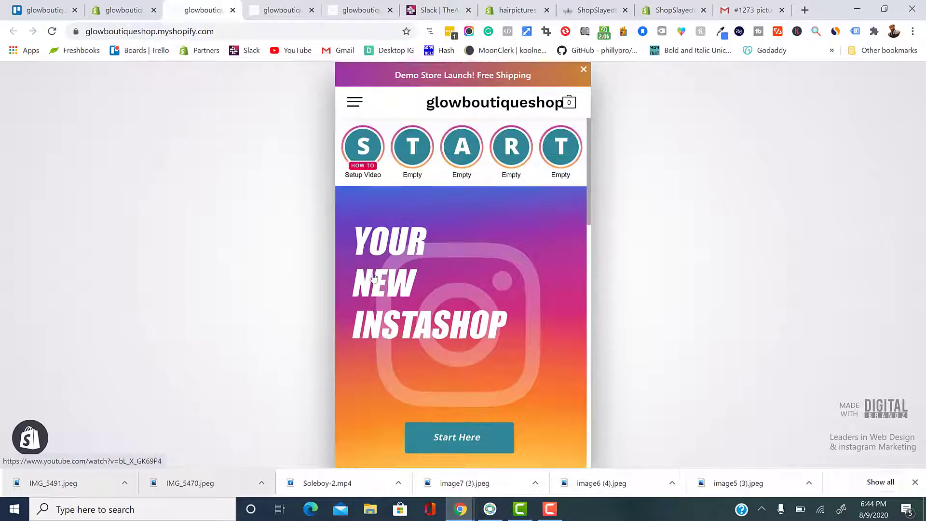
Return from the storefront home page to the store admin and open the live Instashop-10.1 theme for customization.
scroll(397, 196, "down", 3)
scroll(398, 195, "down", 5)
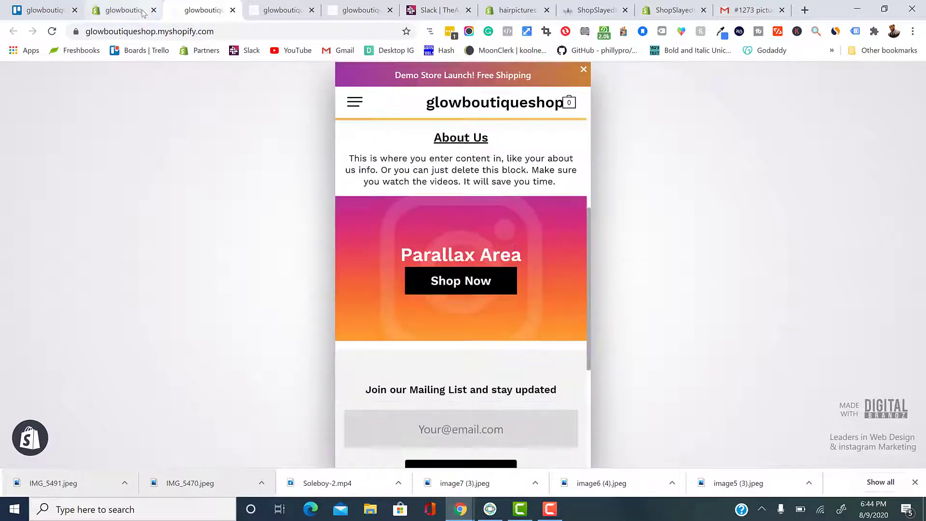
left_click(135, 14)
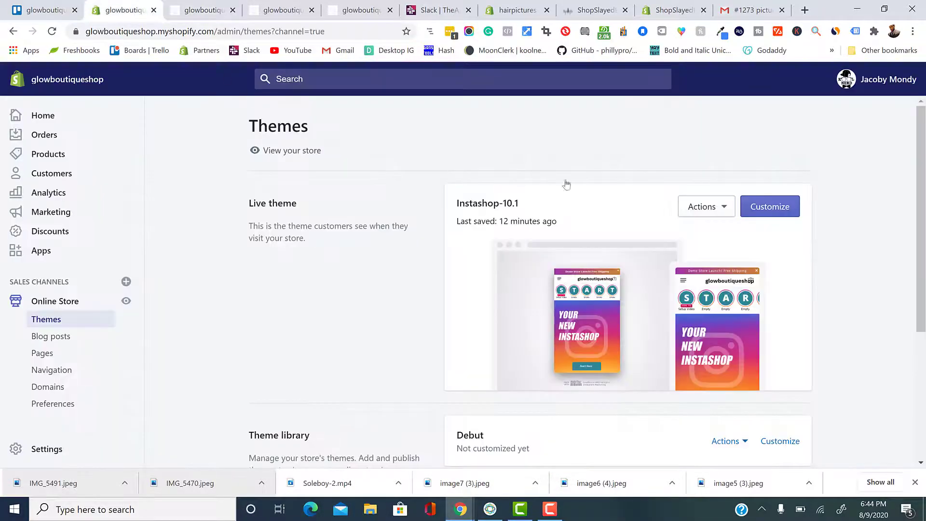
left_click(783, 212)
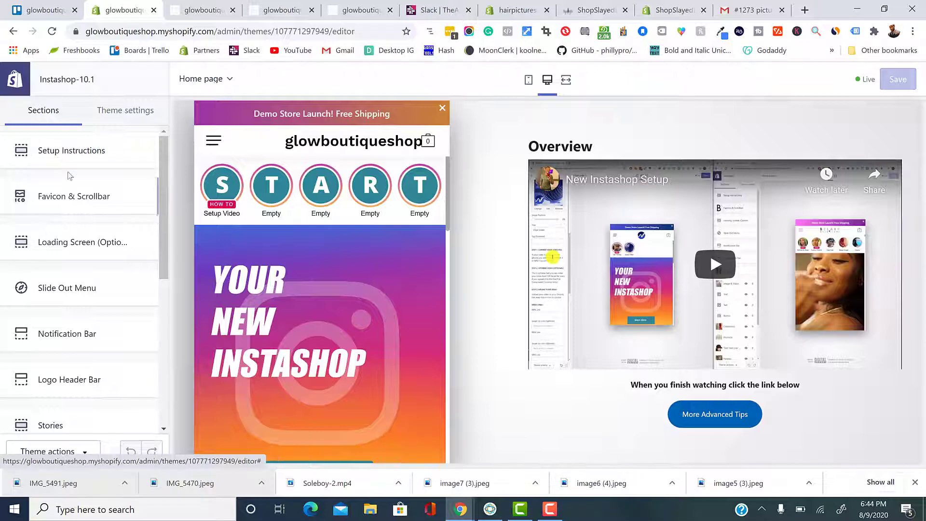
Turn off Show Virtual Guide in the Setup Instructions section, turn it back on and return to the section list.
left_click(30, 157)
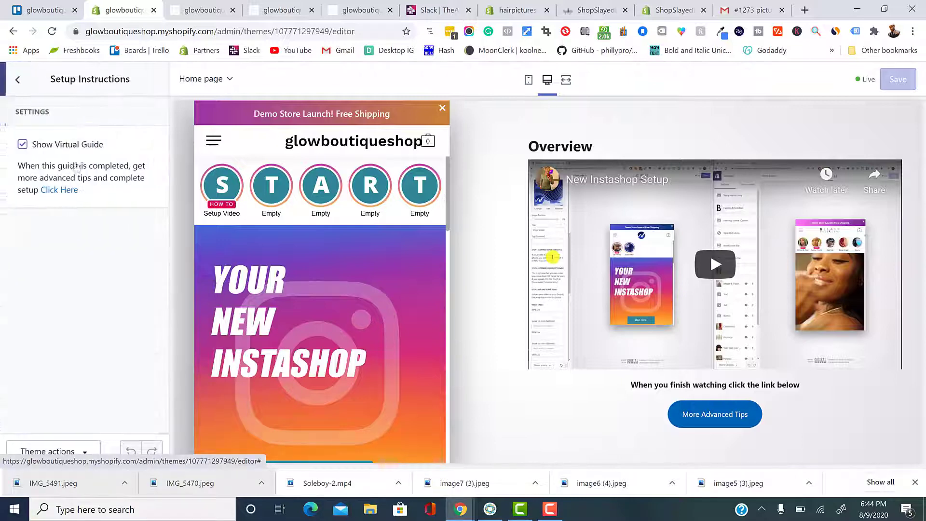
left_click(17, 145)
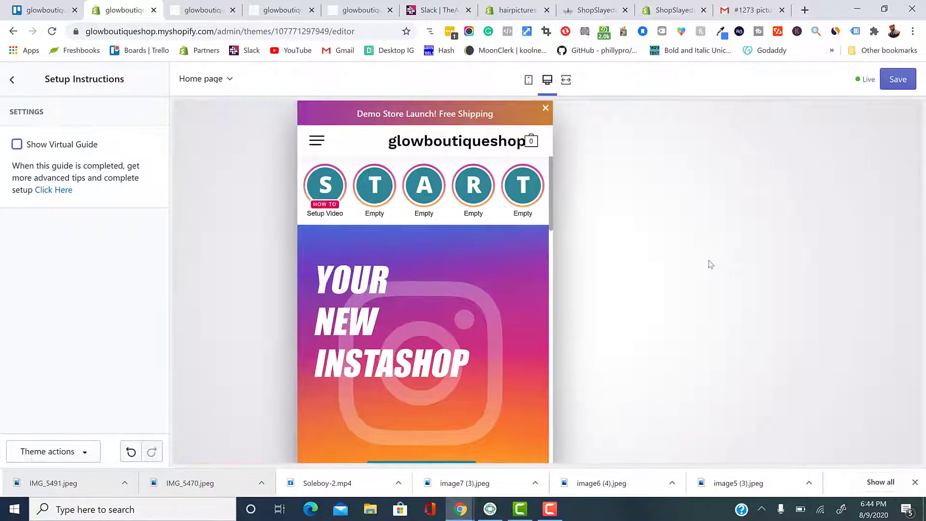
left_click(18, 146)
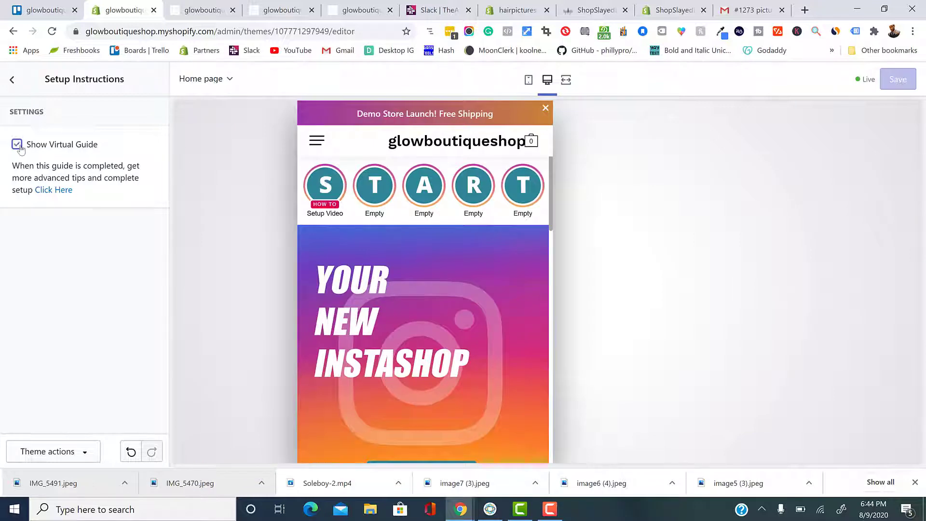
left_click(12, 80)
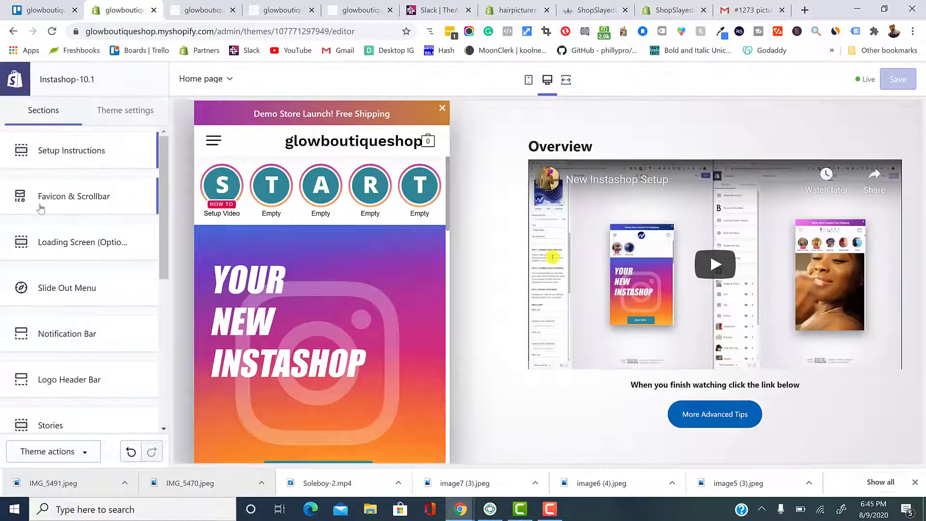
Set the Scrollbar Color to dark red in the Favicon & Scrollbar section and return to the section list.
left_click(94, 198)
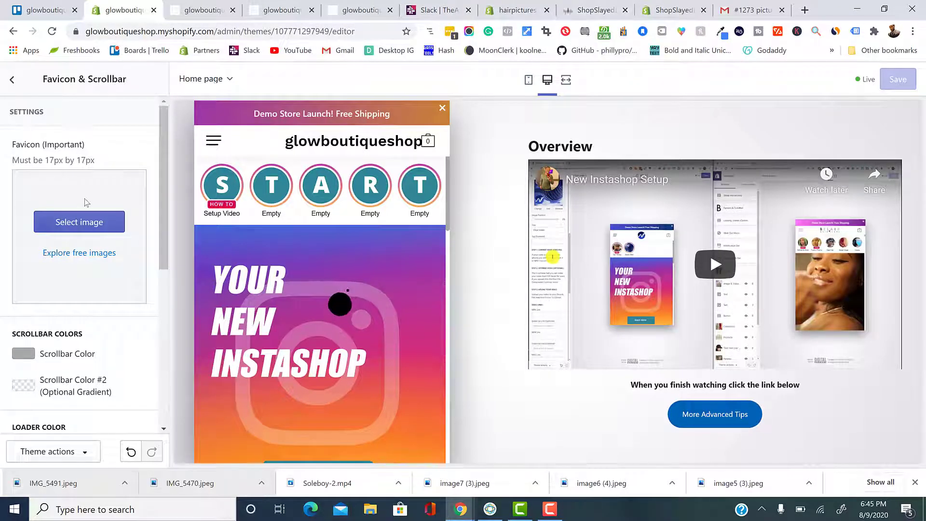
scroll(434, 226, "down", 5)
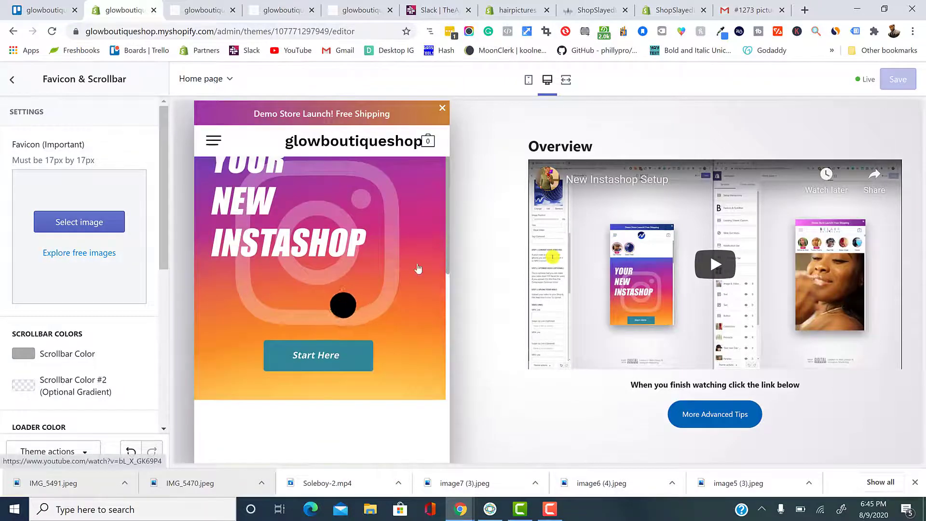
left_click(26, 355)
left_click(59, 370)
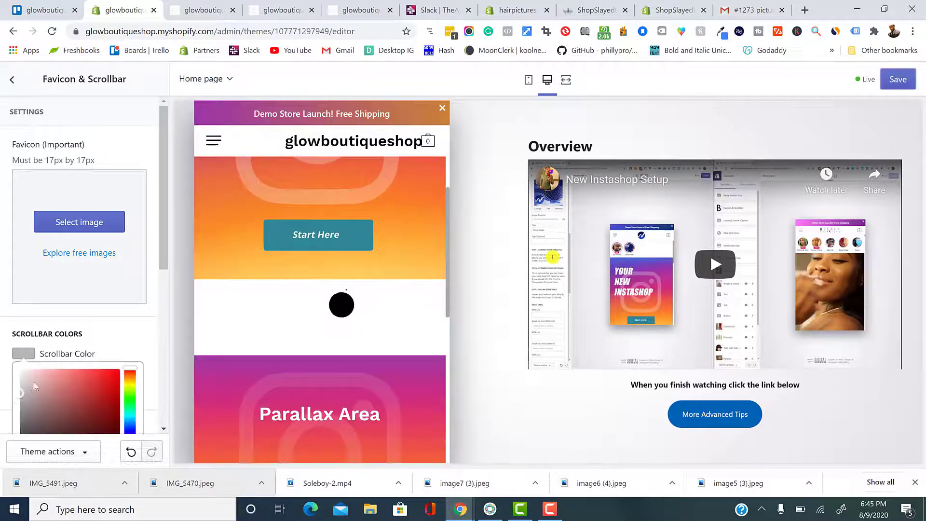
left_click(105, 394)
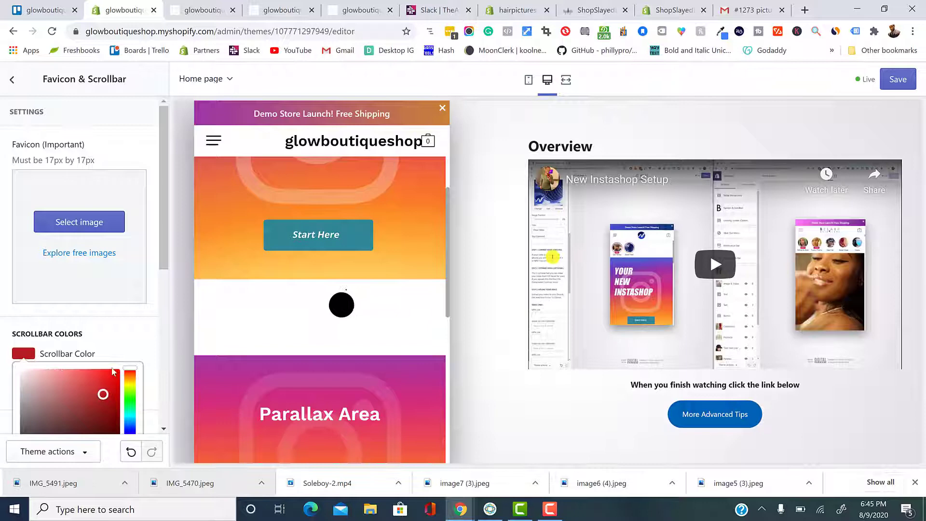
left_click(144, 334)
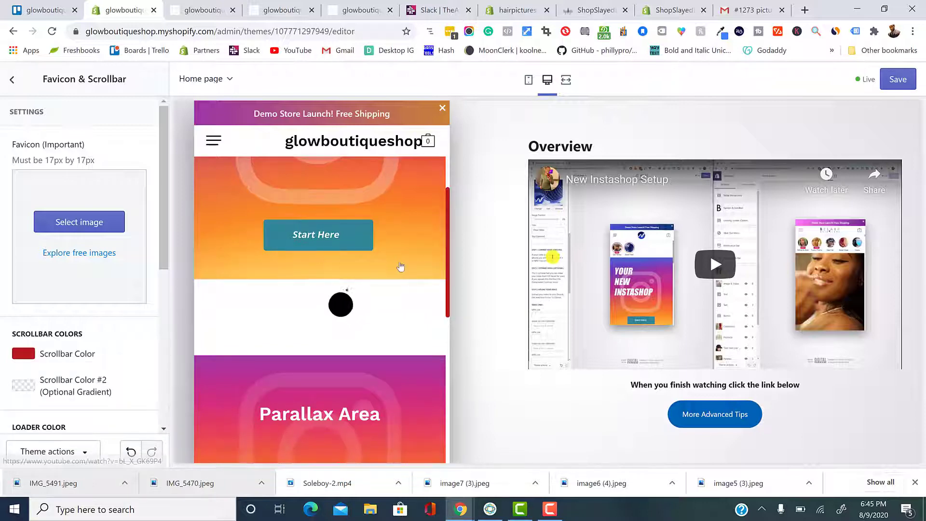
left_click(11, 79)
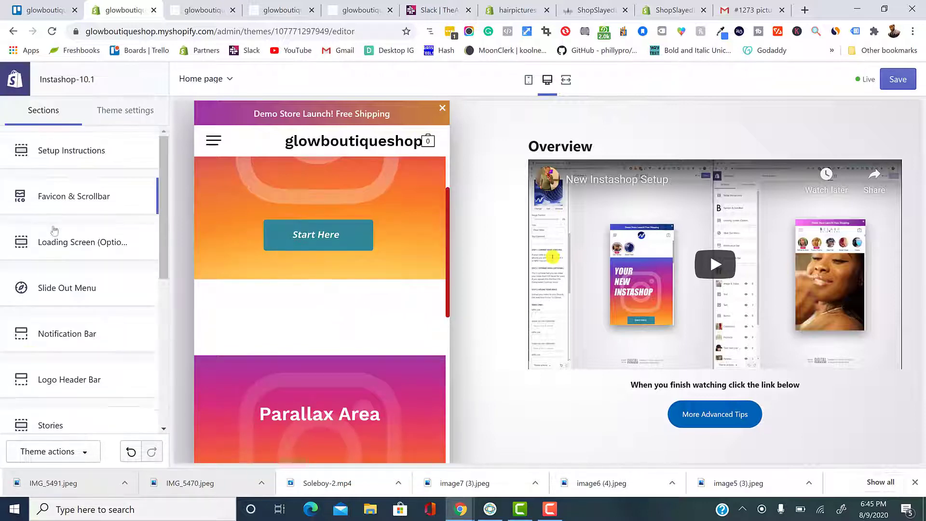
Try to upload a brand logo image for the optional loading screen, then leave that section.
left_click(52, 254)
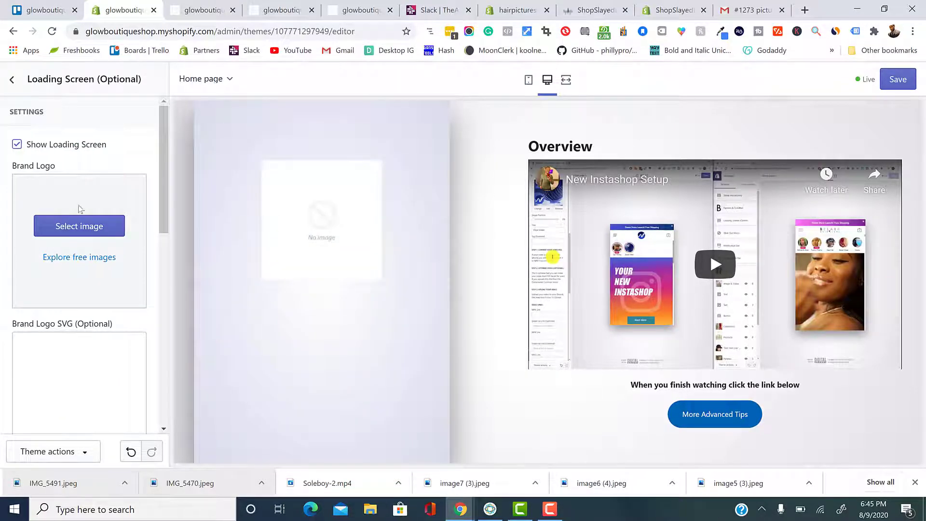
left_click(53, 230)
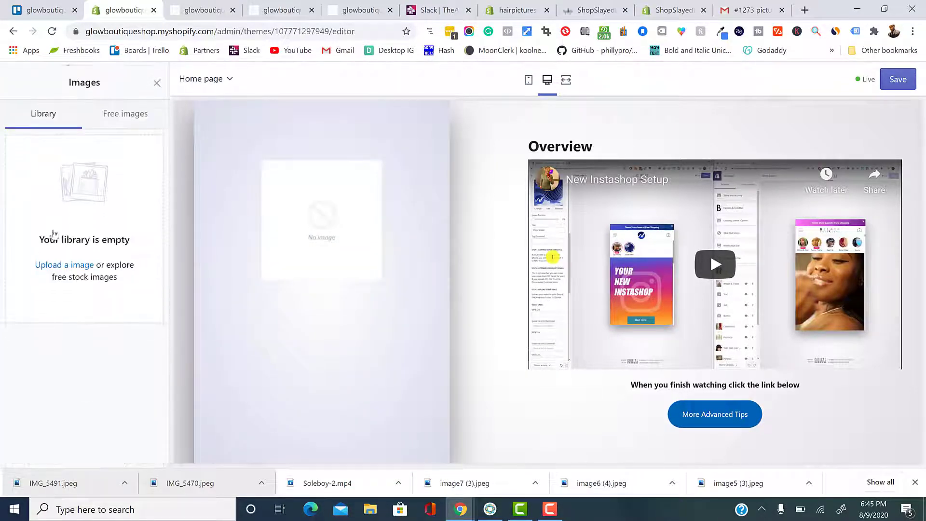
left_click(77, 261)
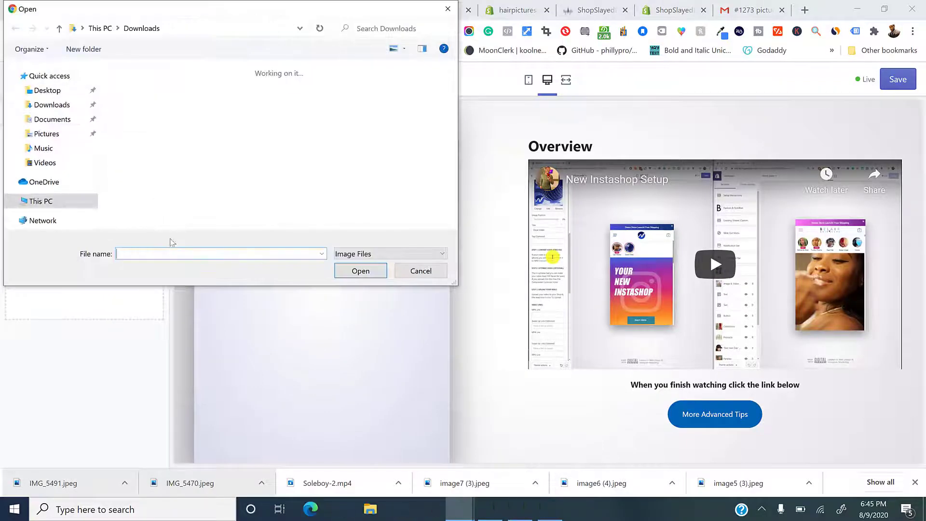
left_click(404, 271)
left_click(155, 80)
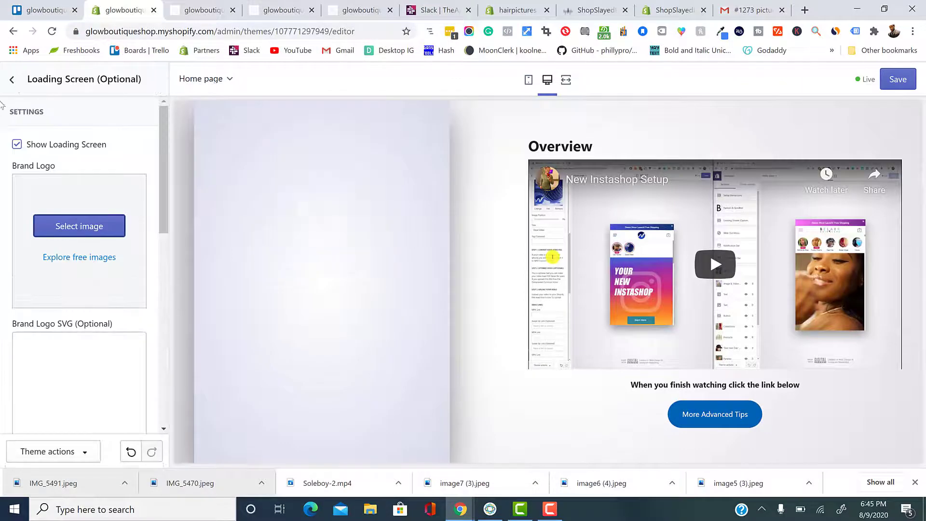
left_click(17, 80)
Compare the theme's home page sections with their places in the store preview, down to the Parallax Area.
scroll(60, 284, "down", 4)
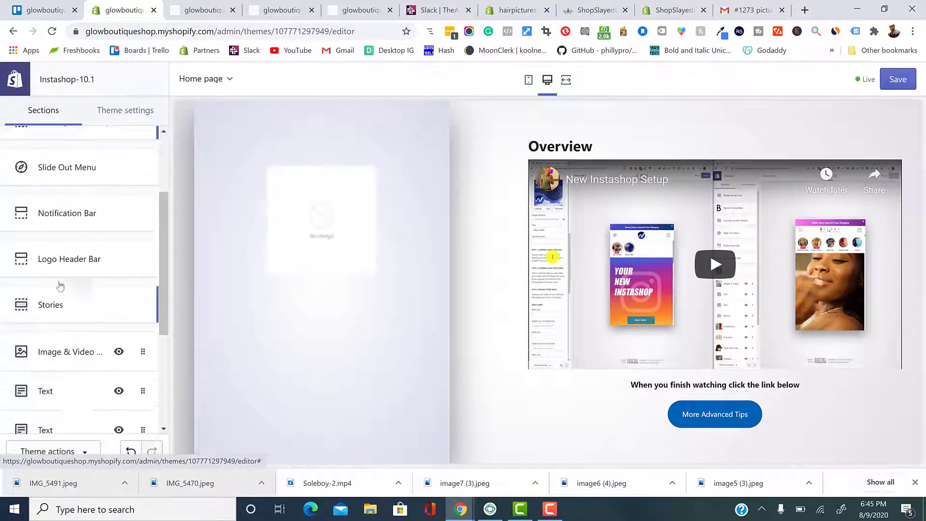
scroll(38, 244, "down", 1)
scroll(253, 265, "up", 4)
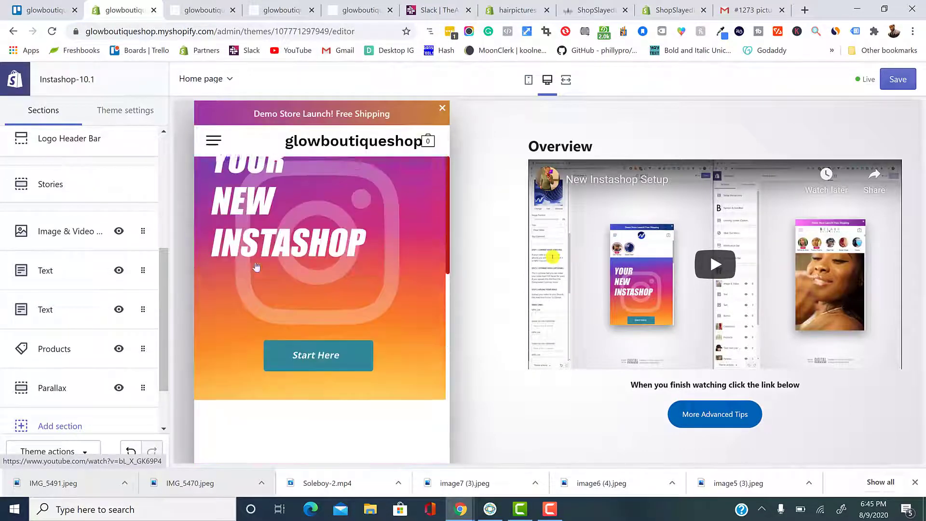
scroll(250, 266, "down", 2)
scroll(241, 305, "up", 2)
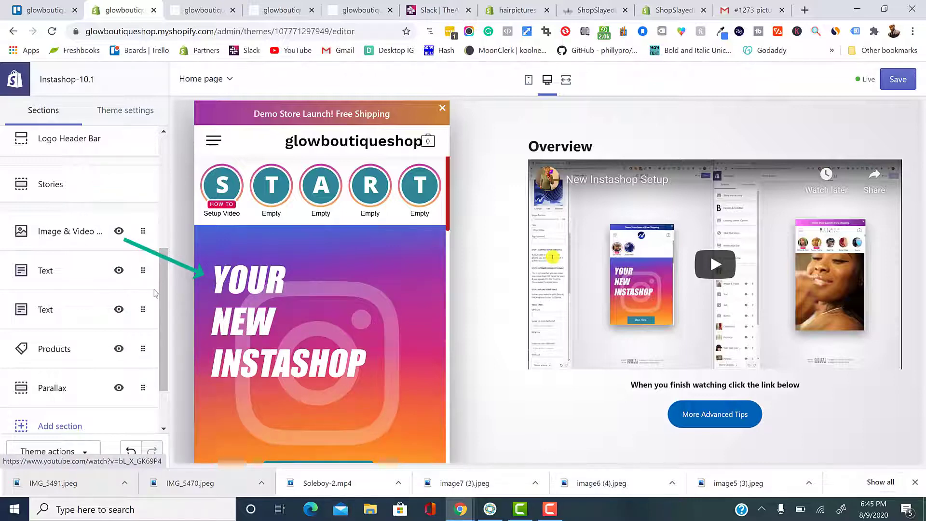
scroll(229, 300, "down", 3)
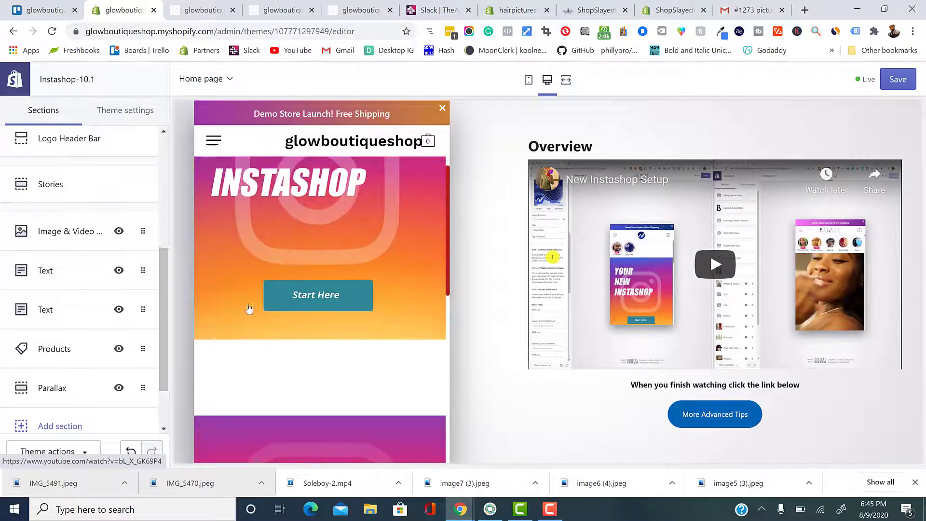
scroll(251, 309, "down", 1)
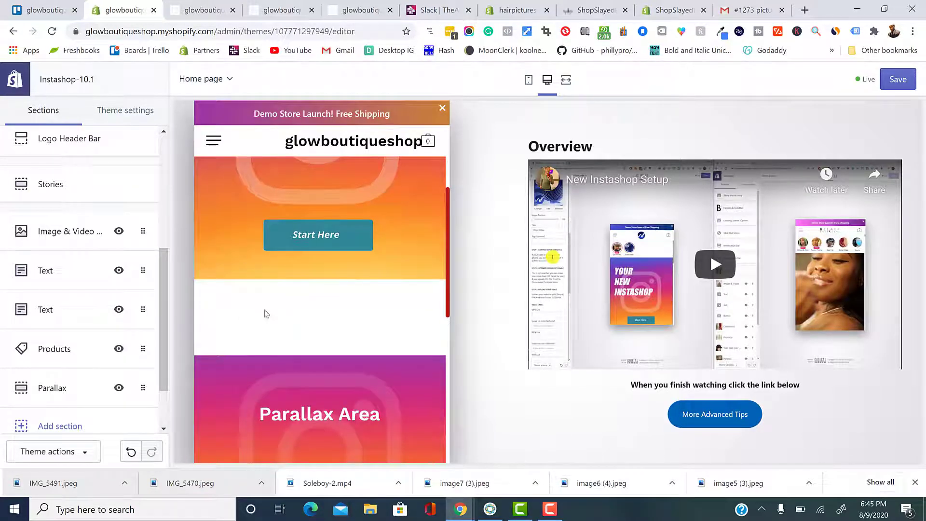
Change the "About Us" heading in the first Text section to "About Them".
left_click(107, 278)
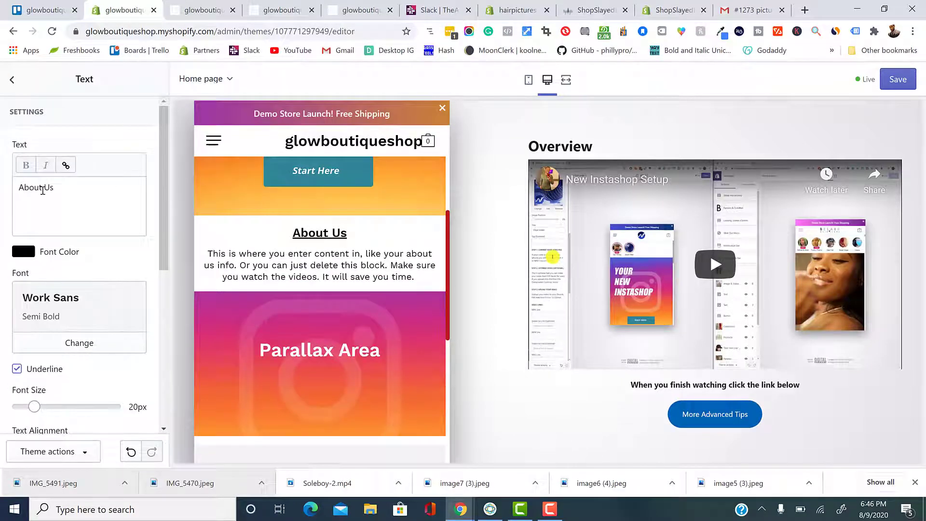
left_click(49, 186)
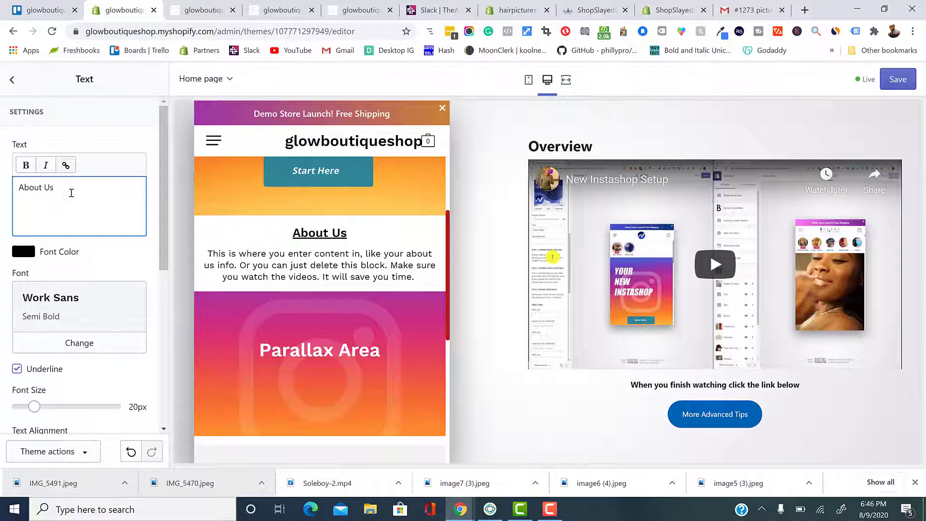
key("BackSpace")
key("BackSpace")
type("Them")
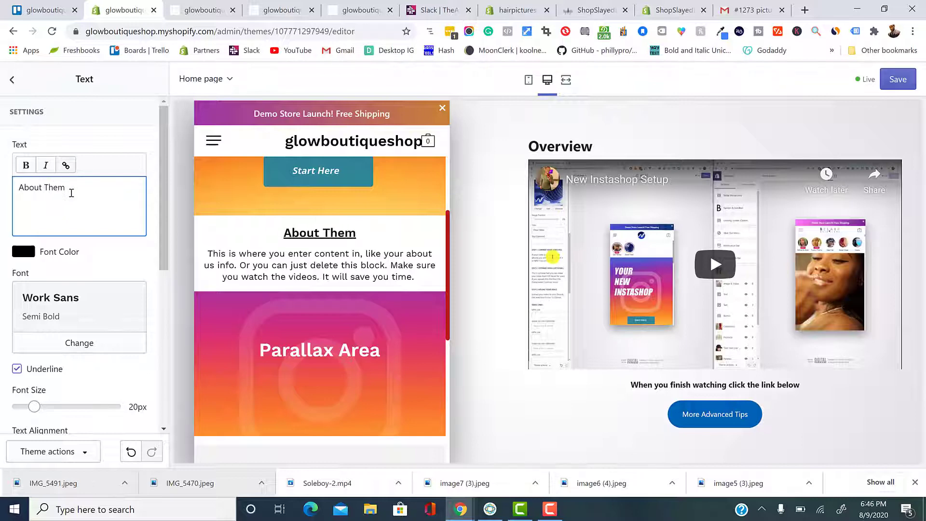
Restore the first Text section's heading to "About Us".
key("BackSpace")
key("BackSpace")
key("BackSpace")
key("BackSpace")
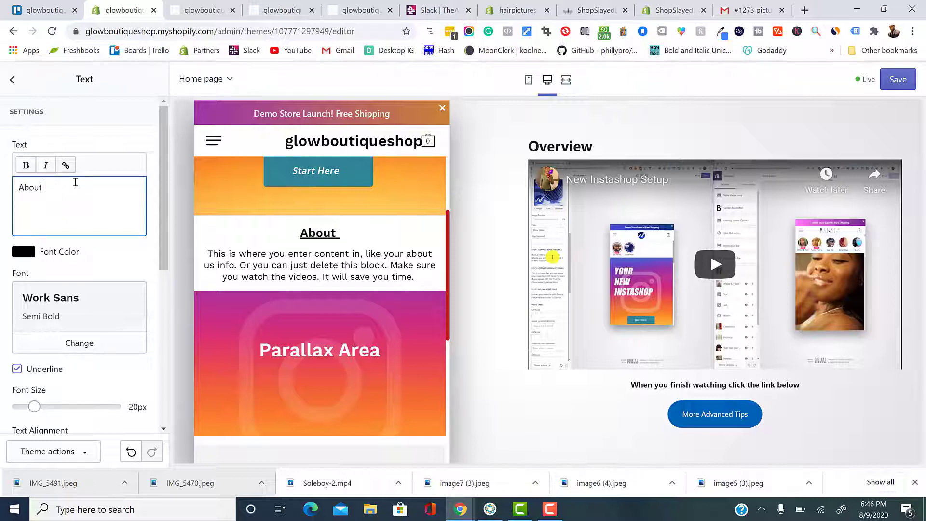
type("us")
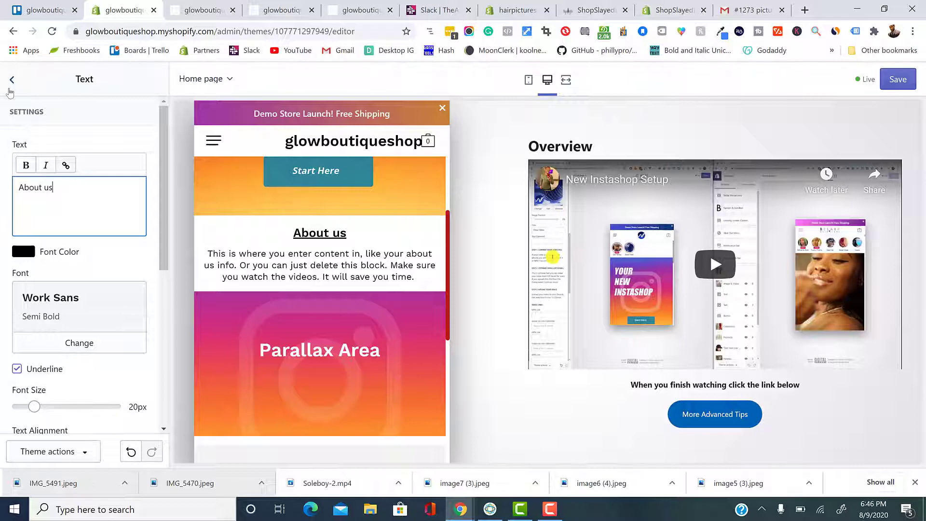
key("BackSpace")
key("BackSpace")
type("Us")
View the font picker for the "About Us" heading, close it and return to the section list.
left_click(80, 343)
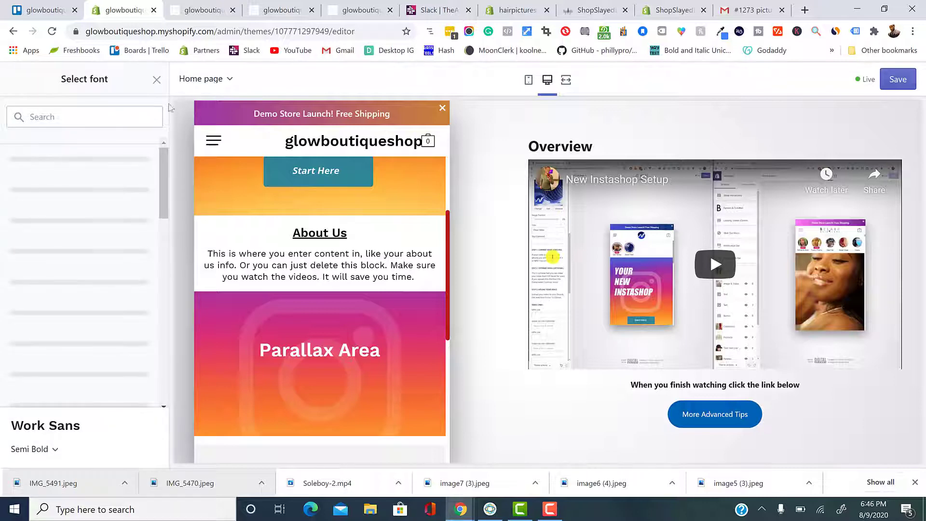
left_click(157, 80)
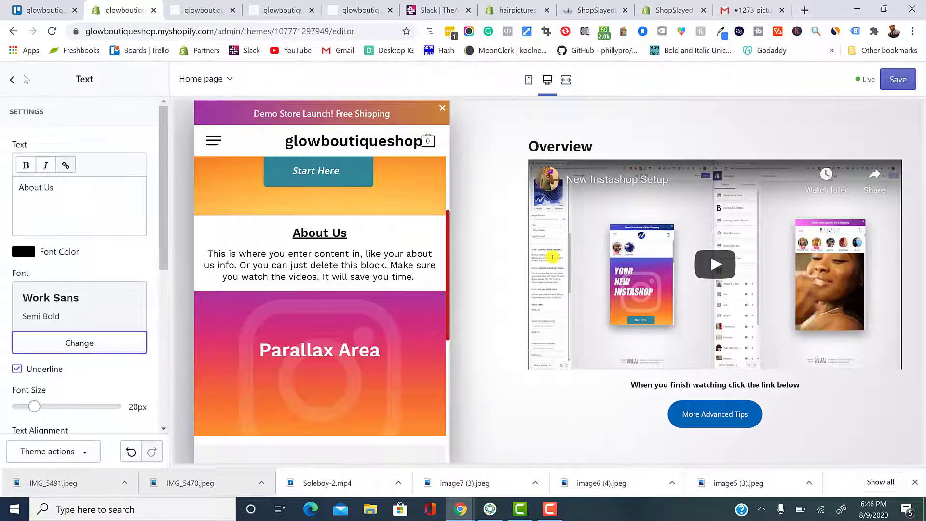
left_click(12, 79)
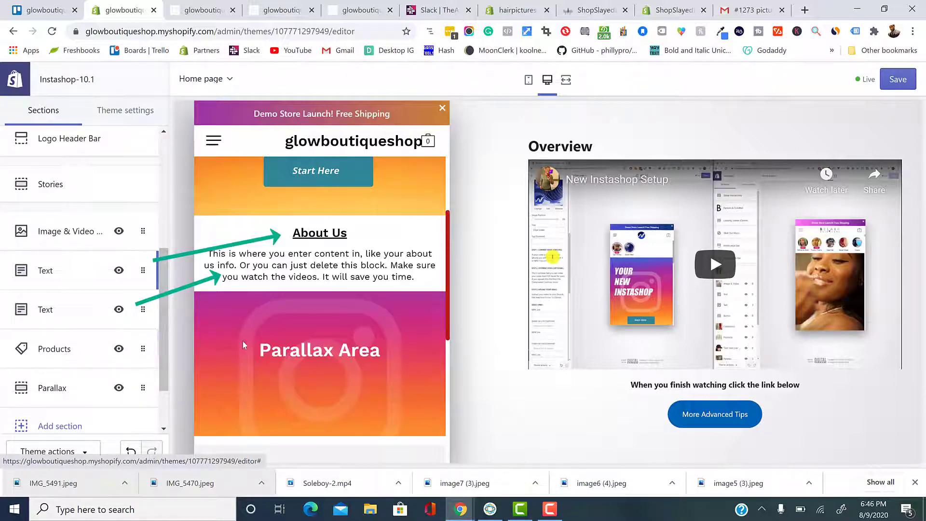
Add Errand Run as a single product in the home page's Products section and set it to Half Width.
scroll(254, 339, "down", 3)
scroll(254, 335, "up", 2)
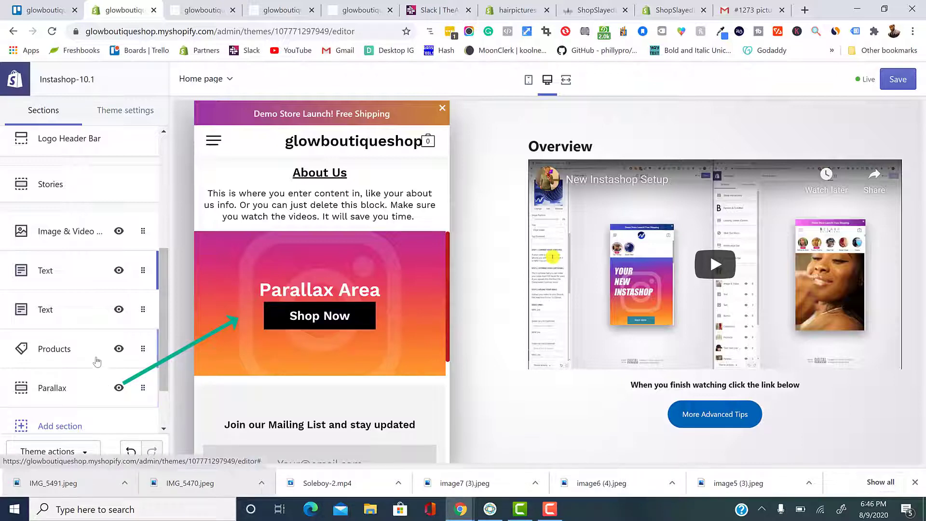
left_click(96, 354)
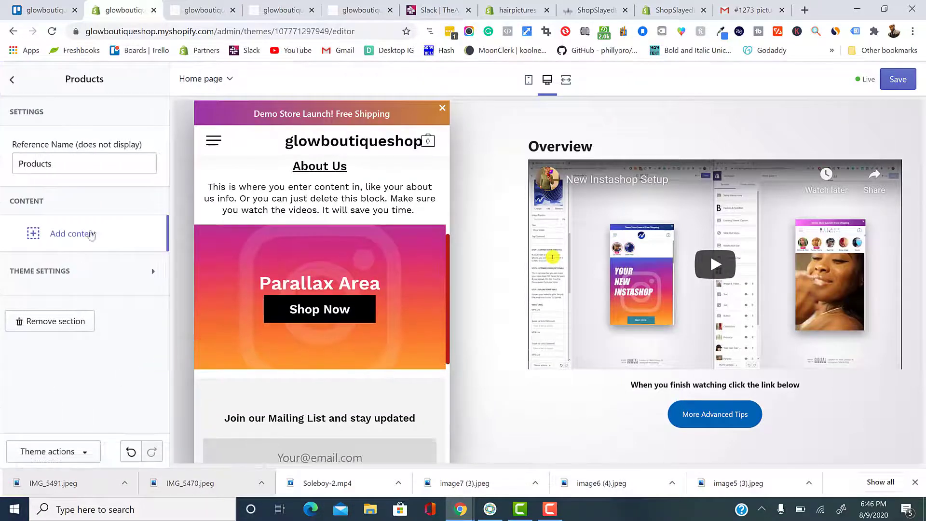
left_click(71, 235)
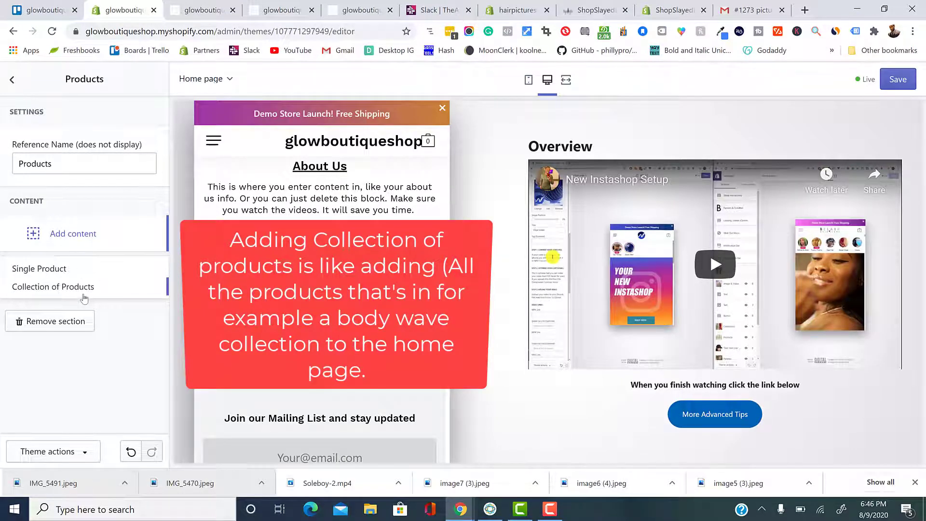
left_click(55, 269)
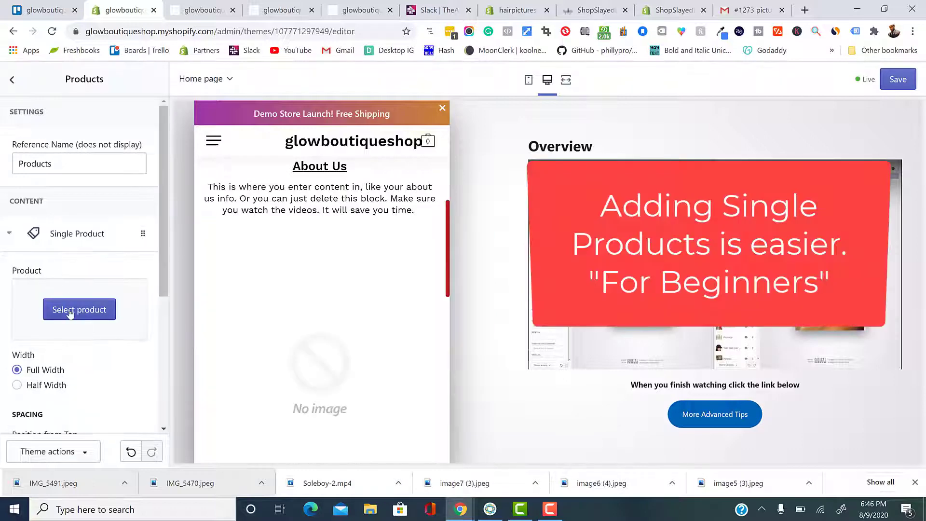
left_click(70, 314)
left_click(140, 193)
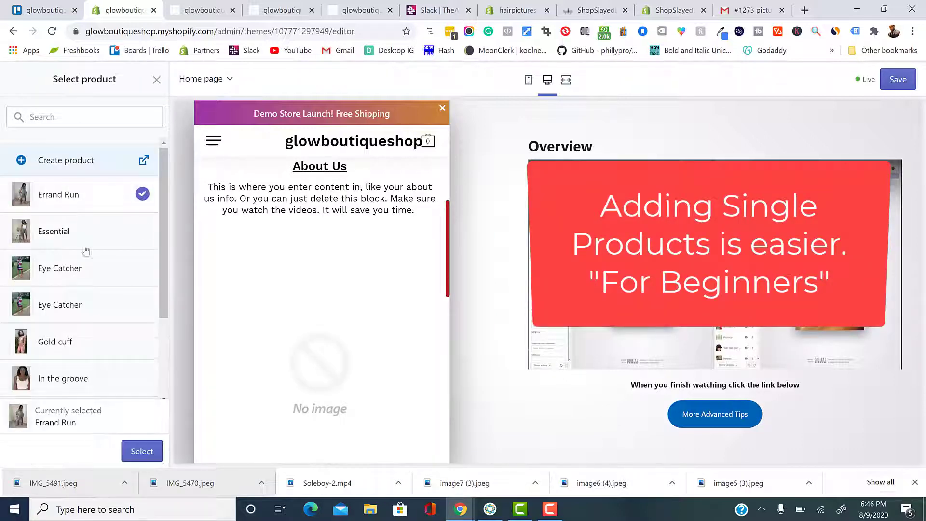
left_click(142, 451)
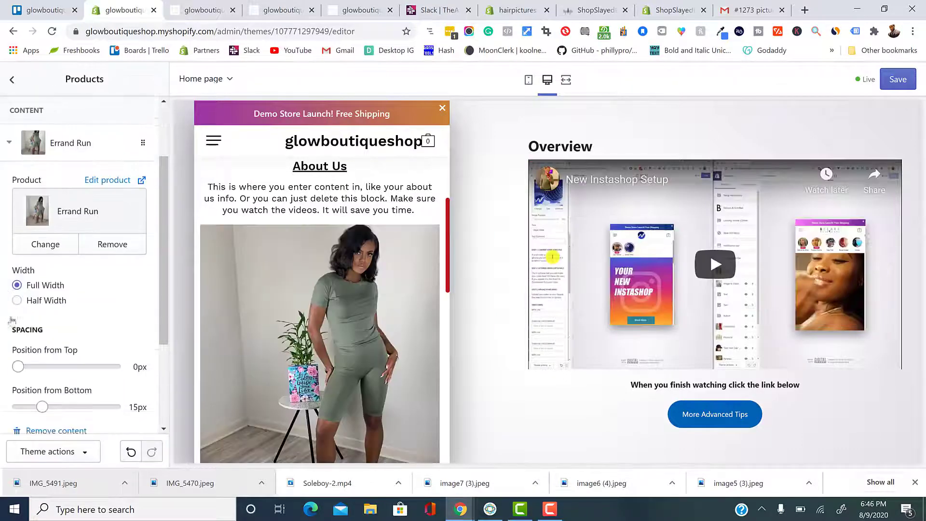
scroll(33, 280, "down", 1)
left_click(32, 279)
Add Essential as a second single product in the Products section, set it to Half Width and collapse its settings.
scroll(54, 363, "down", 2)
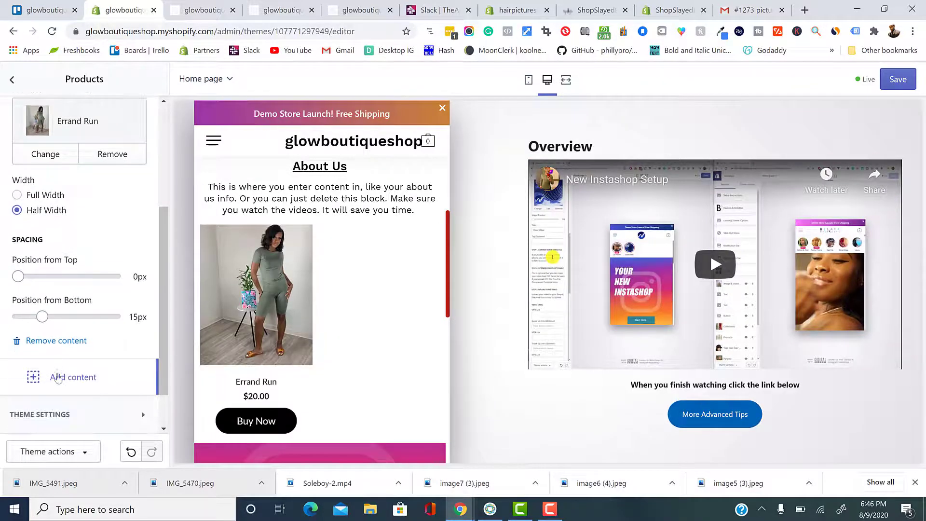
left_click(58, 378)
left_click(55, 326)
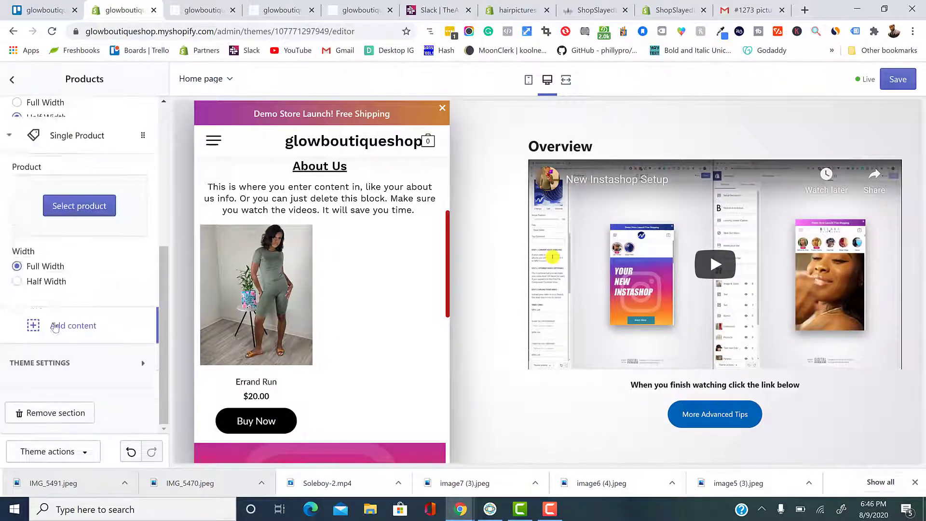
left_click(87, 214)
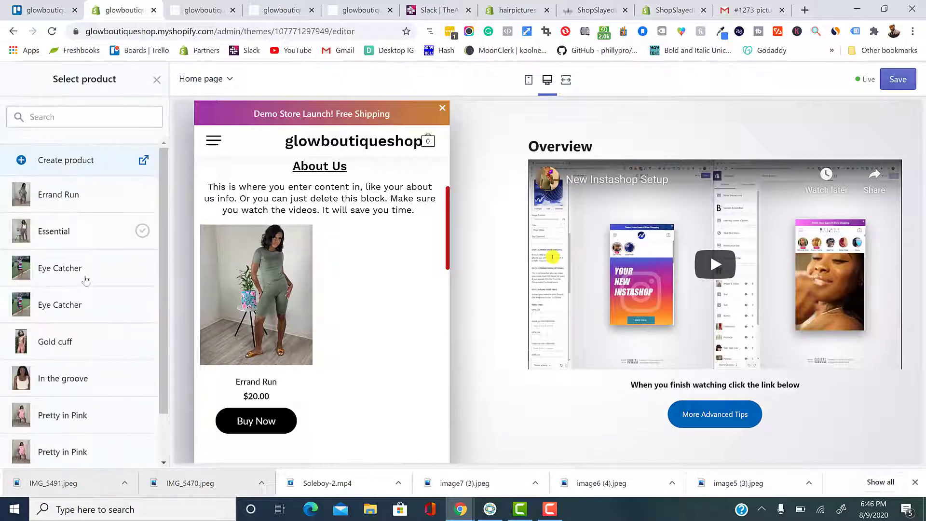
left_click(57, 245)
left_click(135, 454)
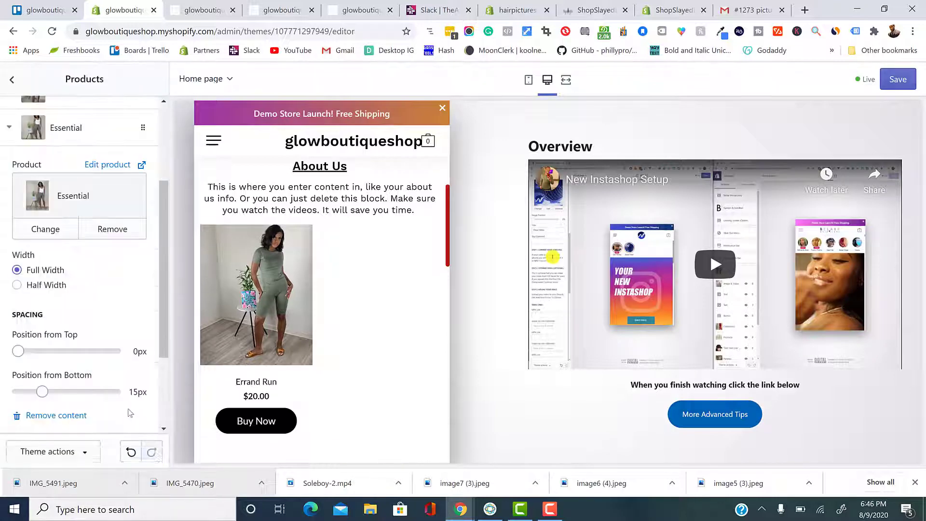
scroll(58, 337, "down", 3)
scroll(34, 289, "up", 2)
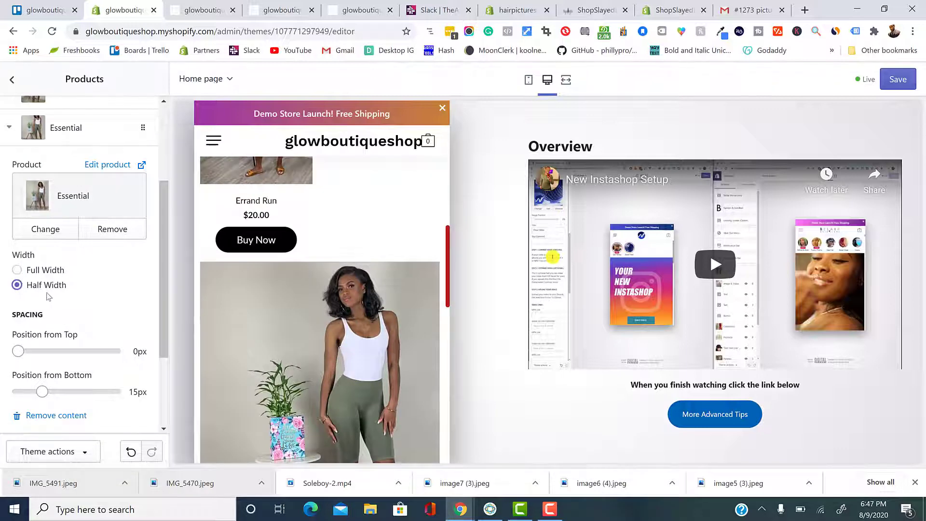
scroll(49, 297, "down", 1)
scroll(58, 316, "up", 2)
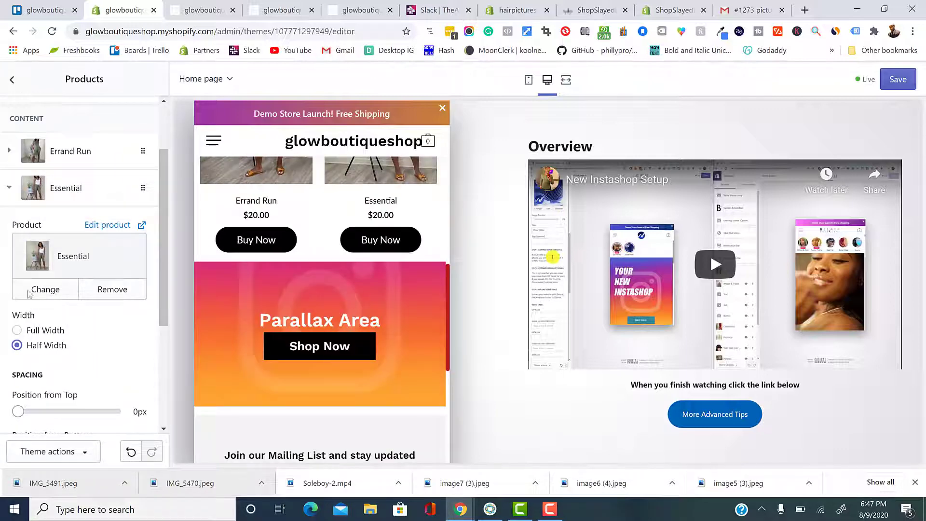
left_click(14, 193)
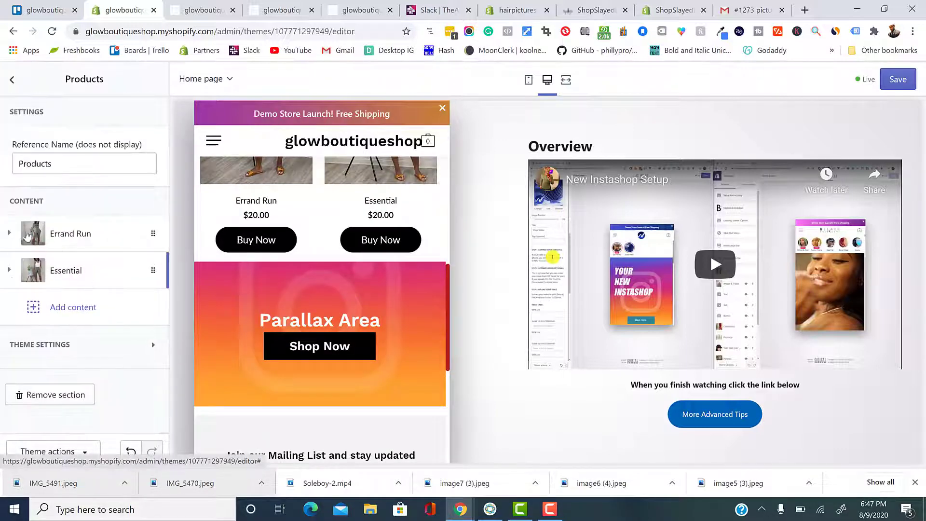
Add the first listed Eye Catcher as another single product, set it to Half Width and collapse its settings.
left_click(52, 313)
left_click(31, 343)
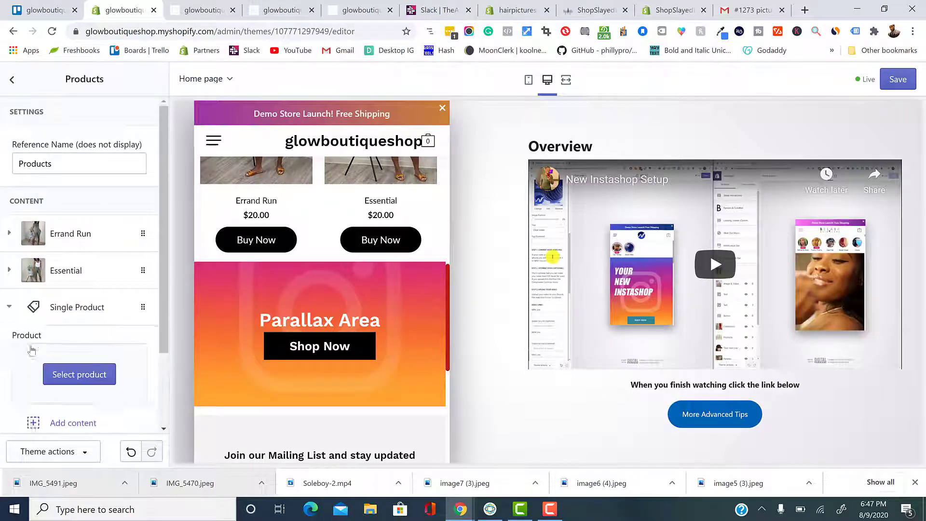
scroll(77, 333, "down", 1)
left_click(83, 327)
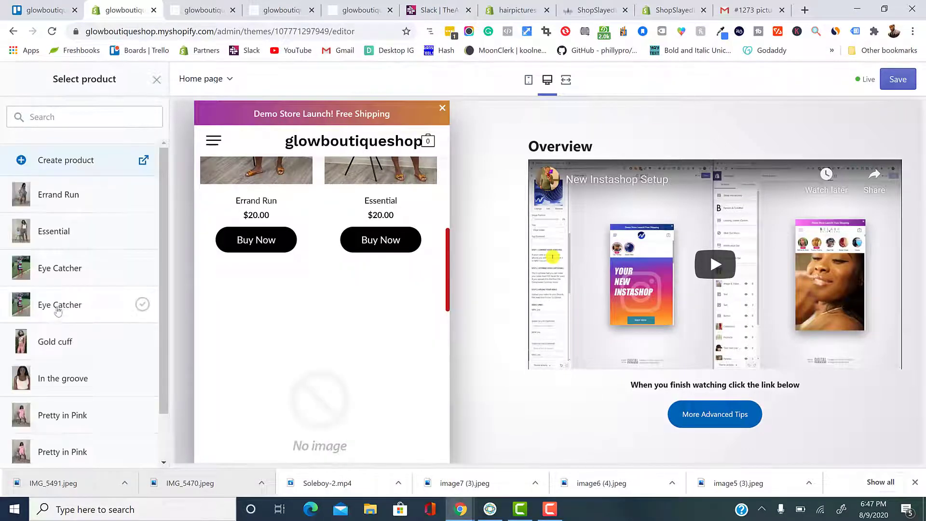
left_click(59, 283)
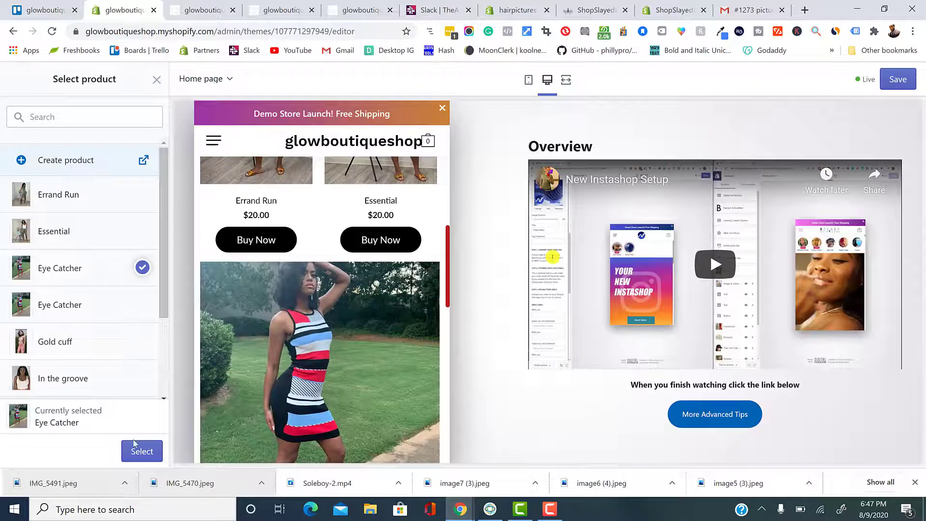
left_click(136, 444)
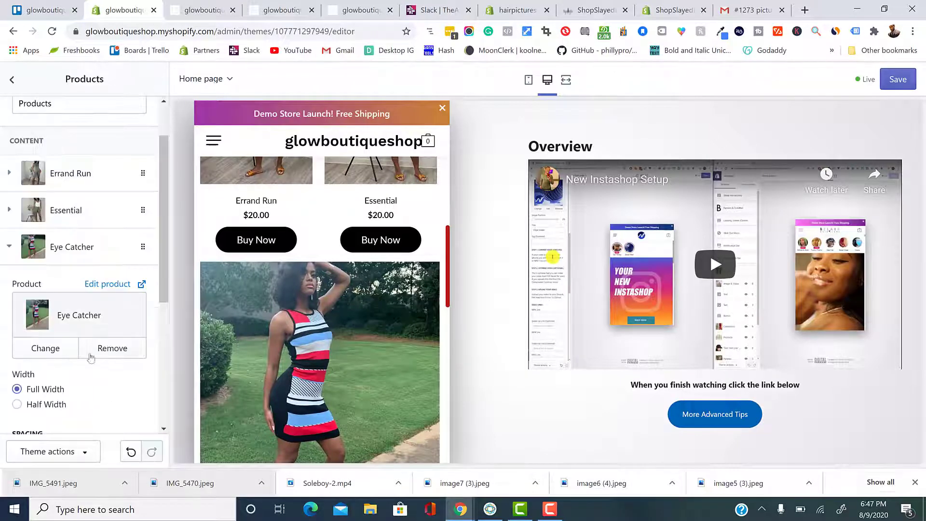
scroll(91, 356, "down", 1)
left_click(47, 346)
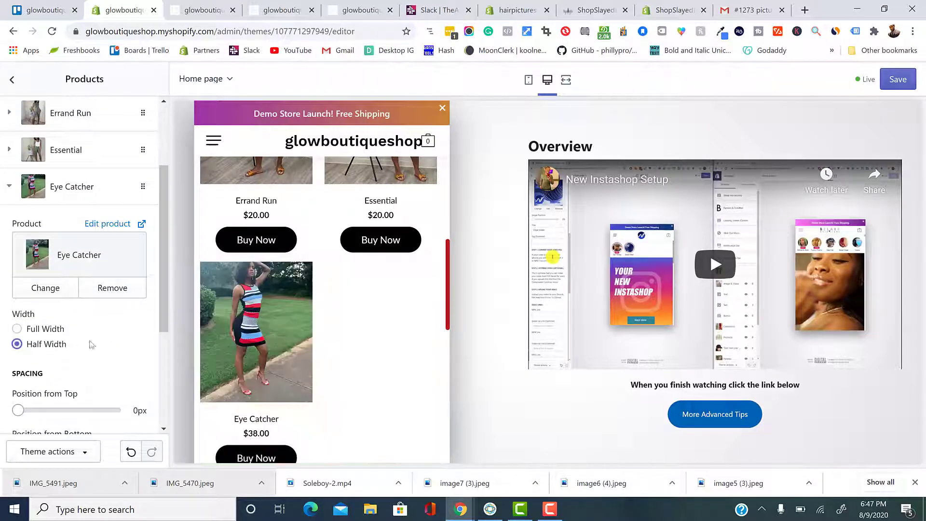
scroll(72, 381, "down", 2)
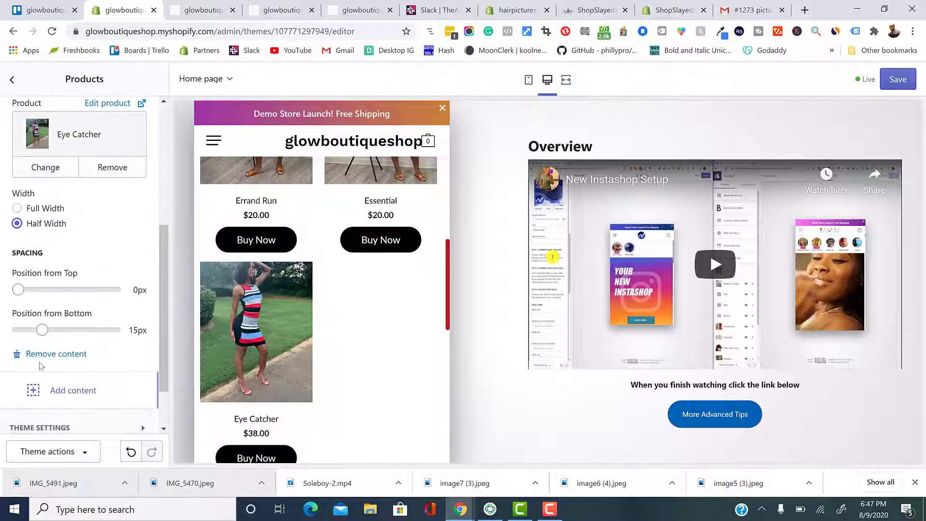
scroll(46, 342, "up", 1)
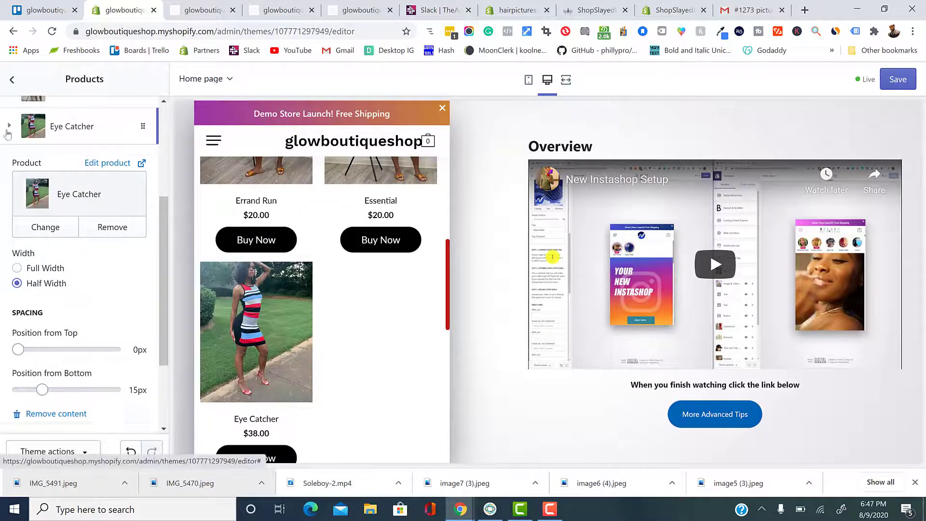
left_click(57, 124)
Add Gold cuff as the fourth single product in the Products section and set it to Half Width.
left_click(65, 326)
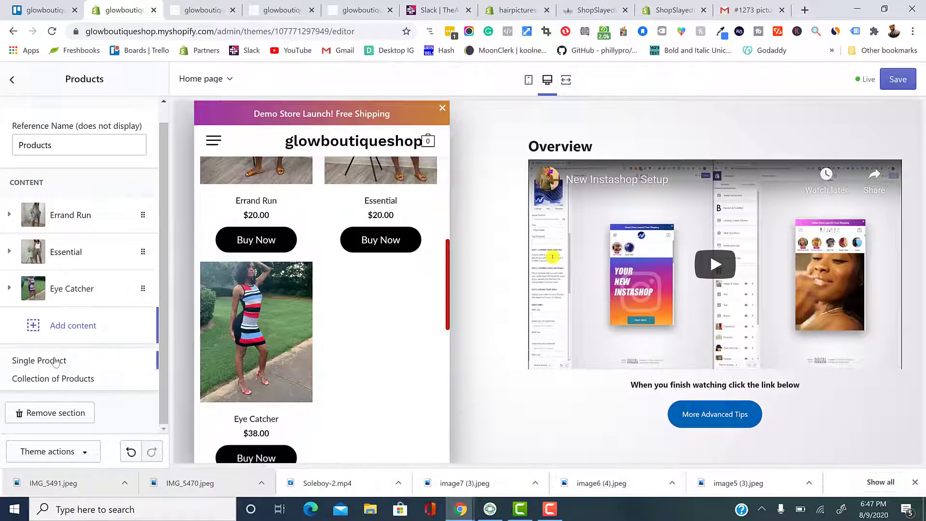
left_click(56, 362)
left_click(66, 367)
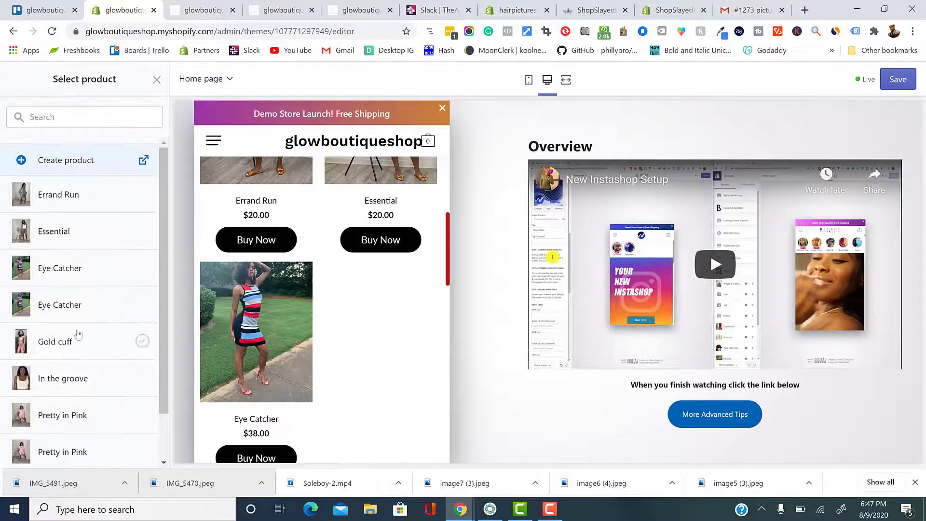
left_click(53, 345)
left_click(137, 452)
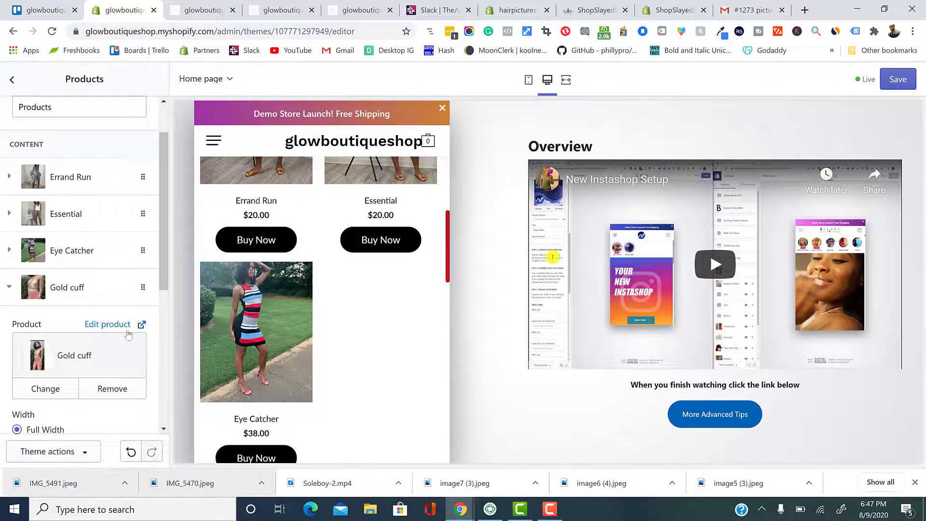
scroll(53, 376, "down", 3)
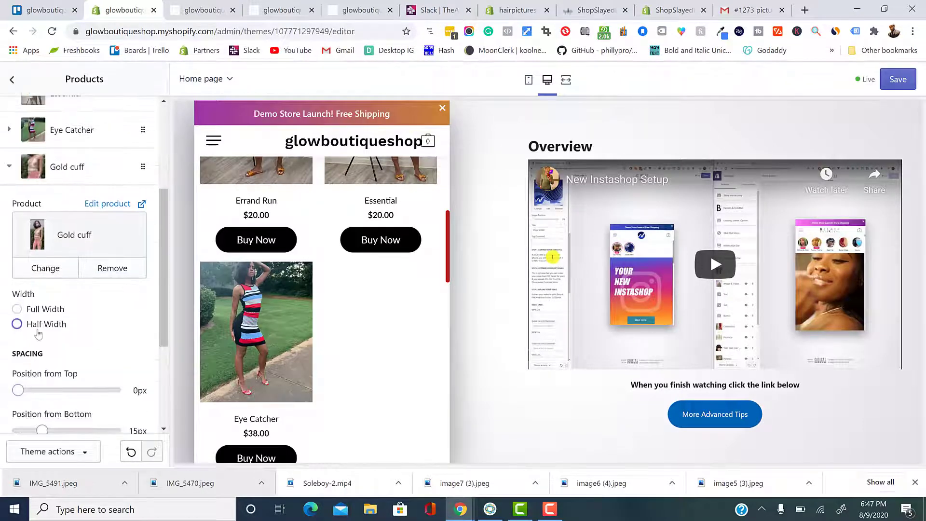
left_click(38, 330)
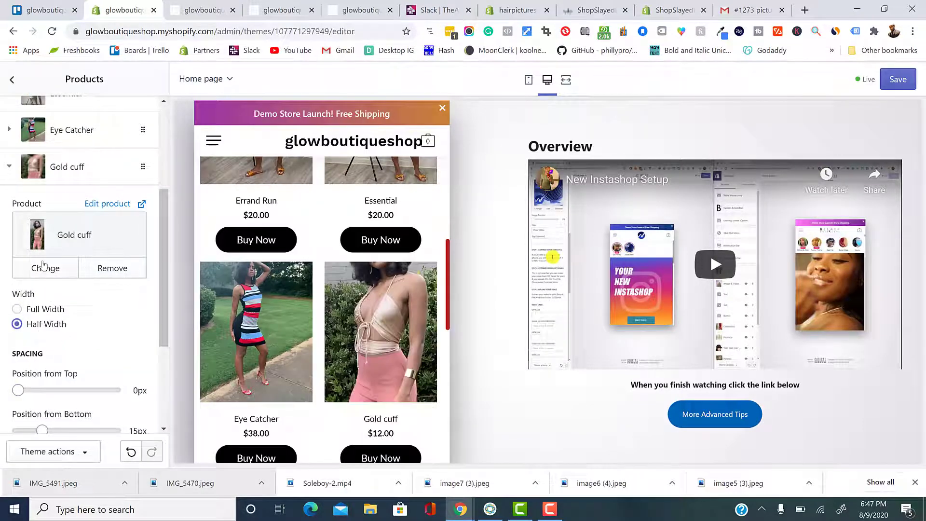
Preview the Gold cuff product at Full Width, then return it to Half Width.
left_click(38, 310)
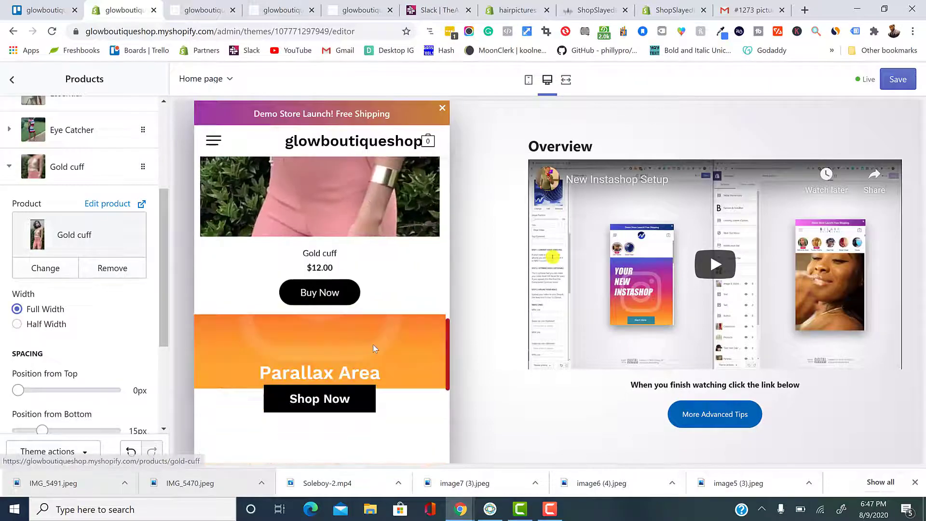
left_click(57, 325)
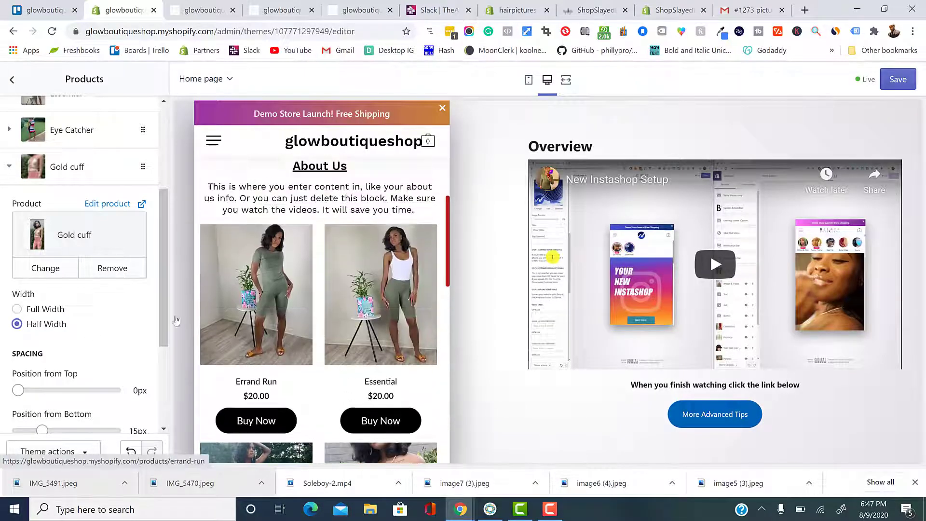
Collapse the Gold cuff settings, save the home page with its four products and return to the section list.
left_click(10, 169)
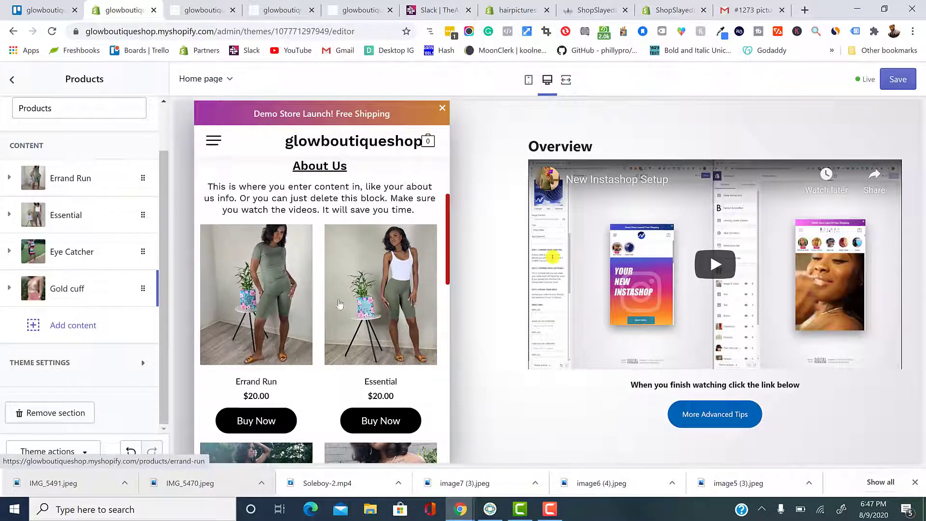
scroll(213, 300, "down", 4)
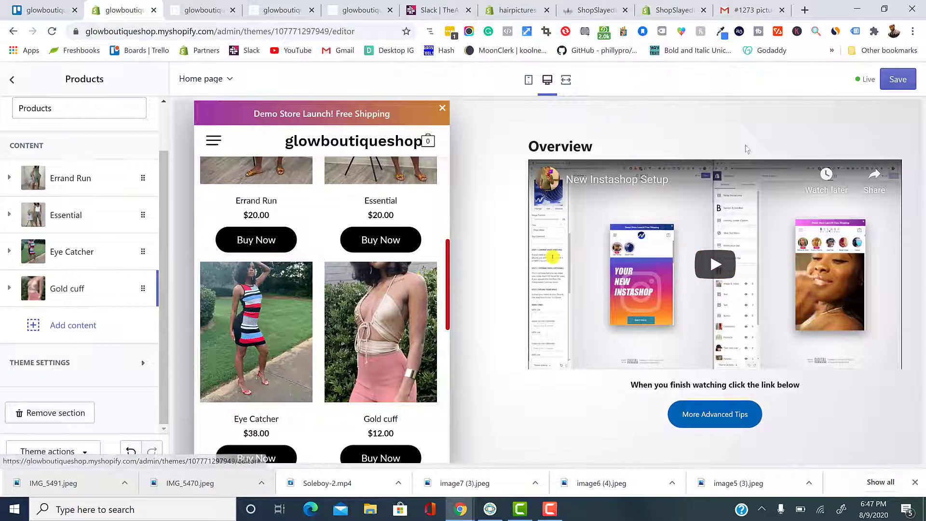
left_click(886, 85)
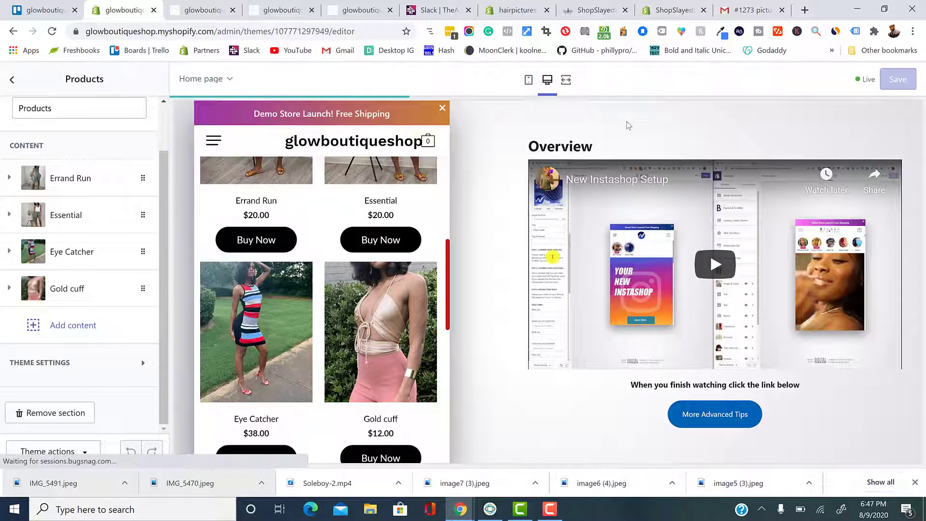
left_click(12, 79)
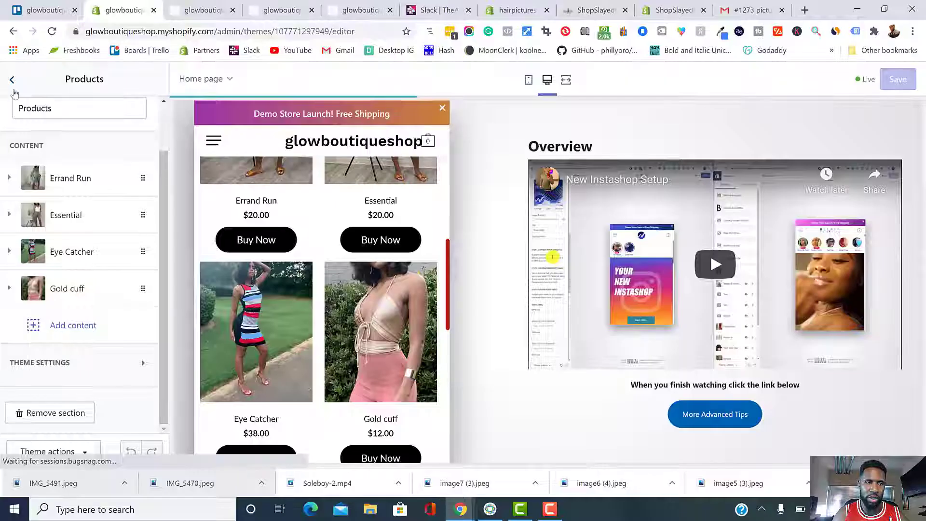
left_click(13, 81)
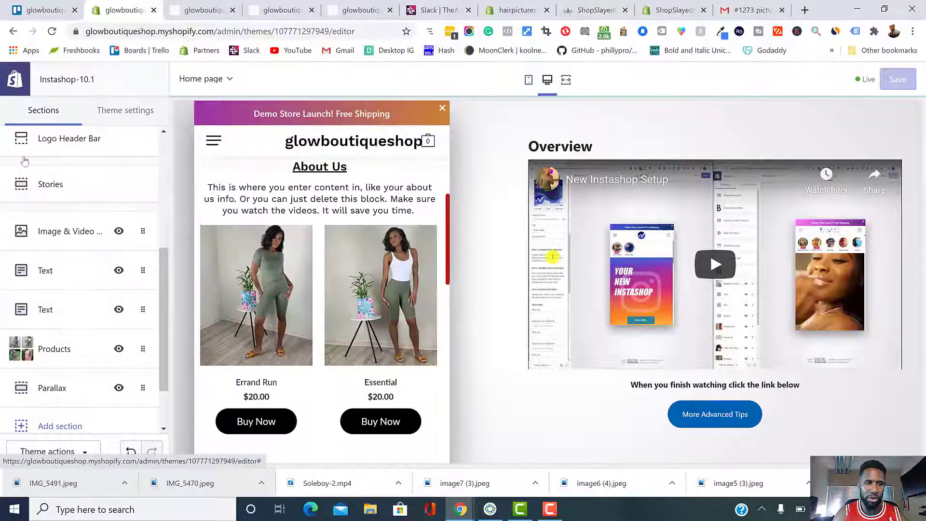
Add another Products section to the home page below the Parallax section.
scroll(58, 313, "down", 2)
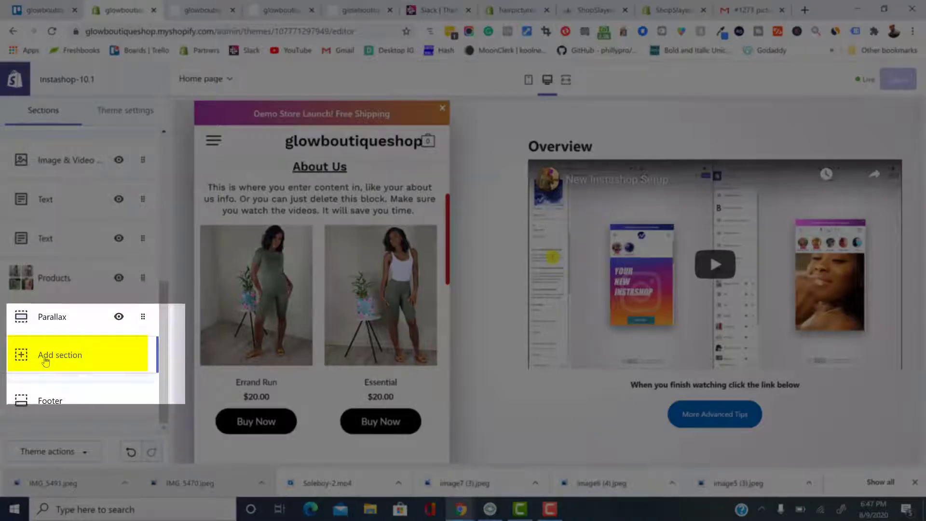
left_click(46, 359)
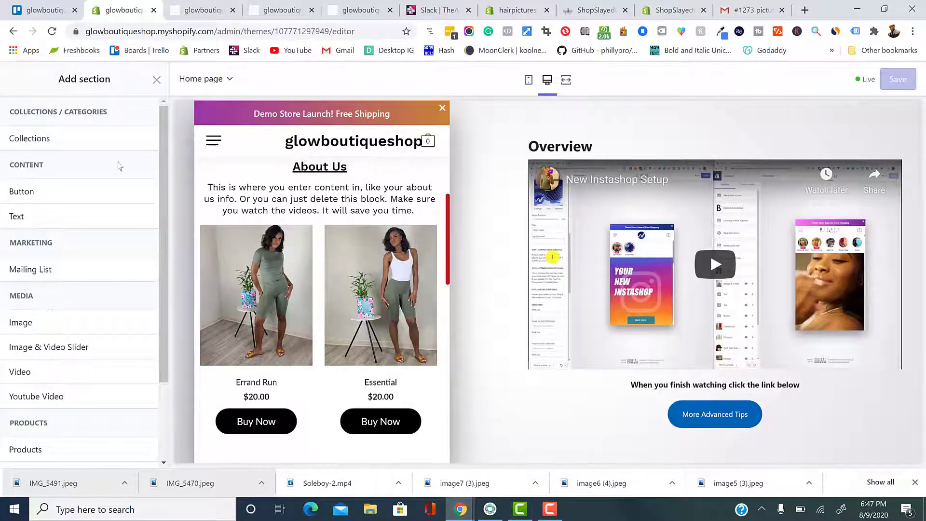
left_click(40, 450)
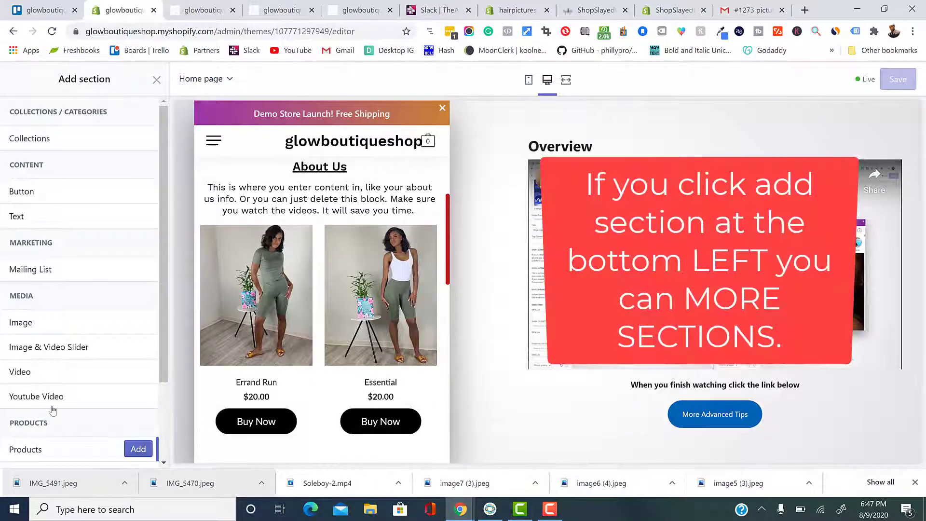
left_click(137, 449)
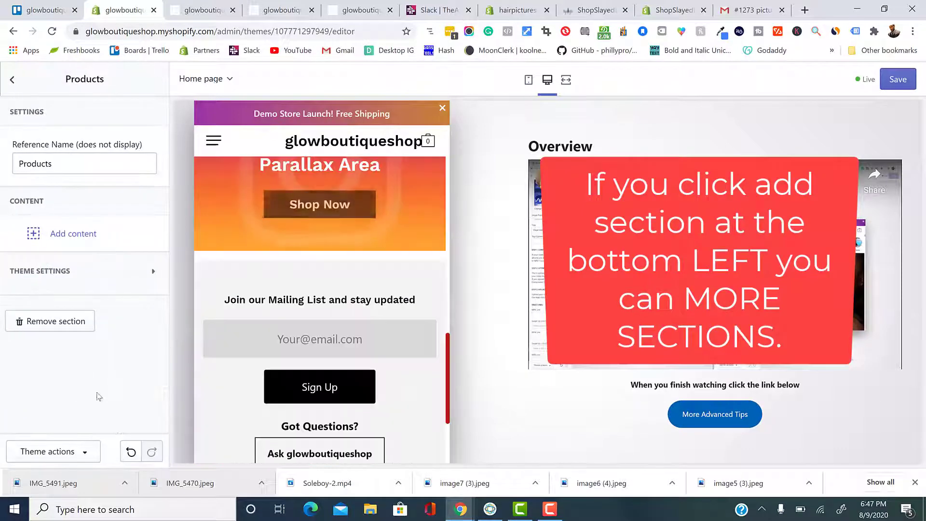
Add In the groove as a single product in the new Products section and set it to Half Width.
left_click(67, 246)
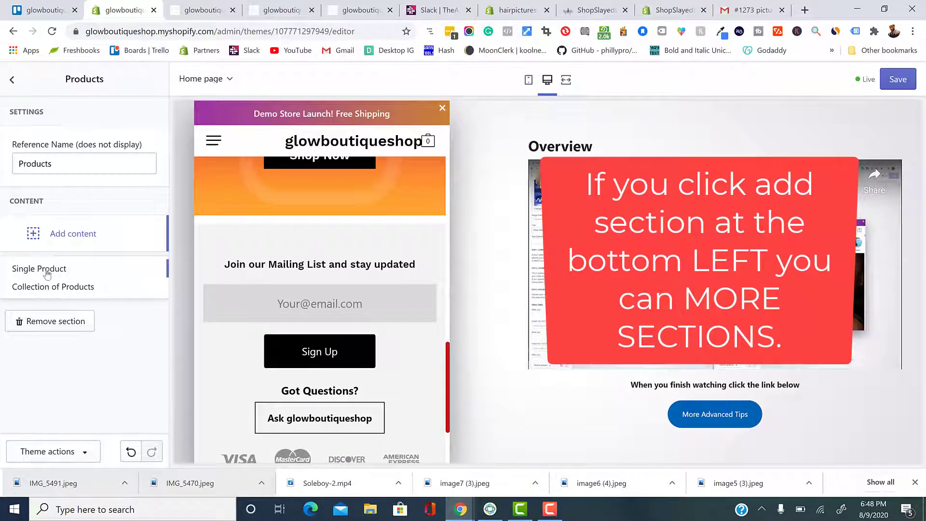
left_click(46, 269)
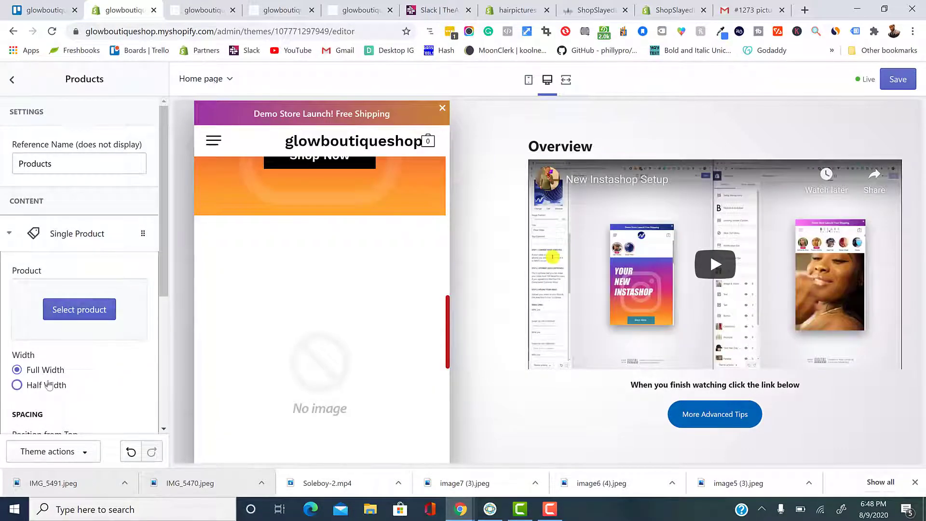
left_click(77, 310)
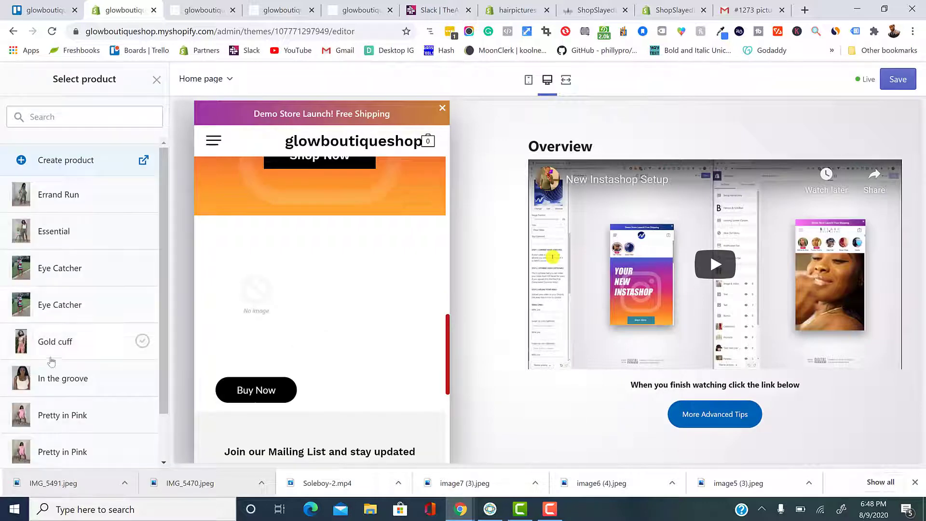
left_click(49, 380)
left_click(130, 449)
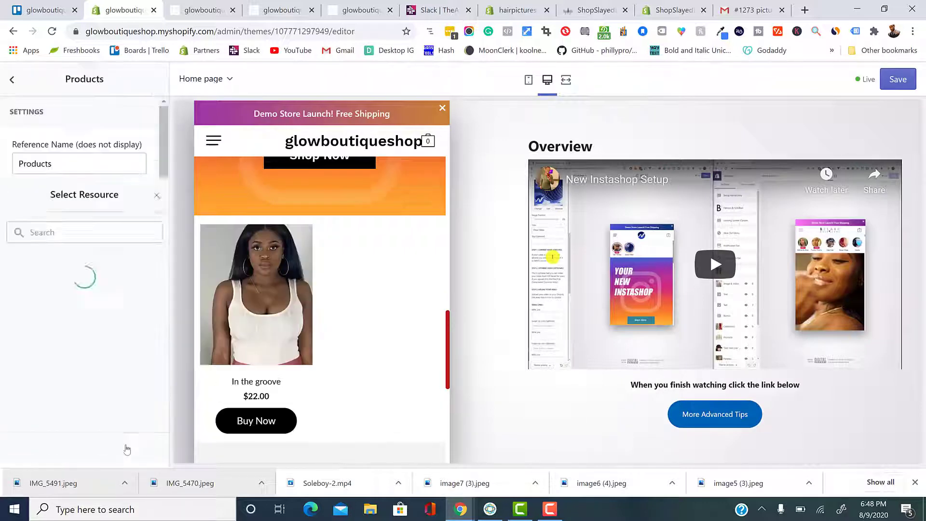
Add the first listed Pretty in Pink as another single product at Half Width and save the home page.
scroll(39, 393, "down", 4)
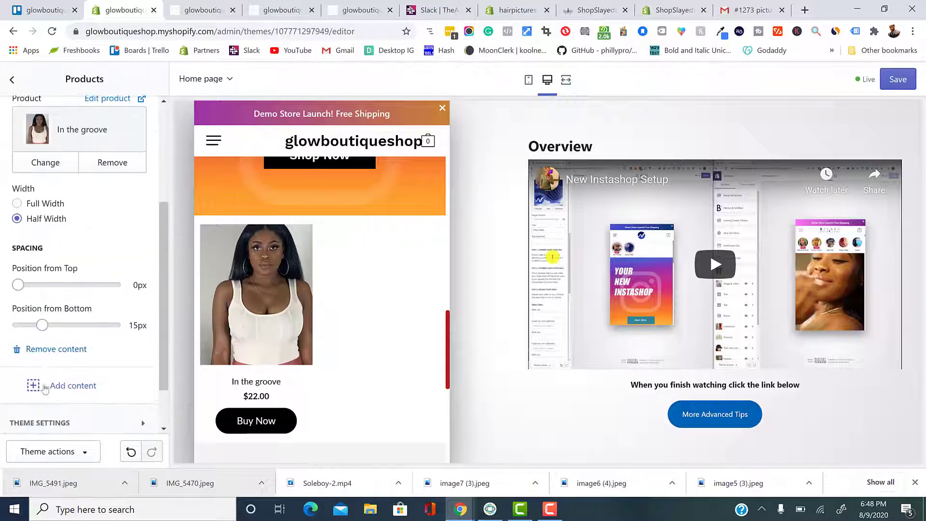
left_click(50, 385)
left_click(56, 337)
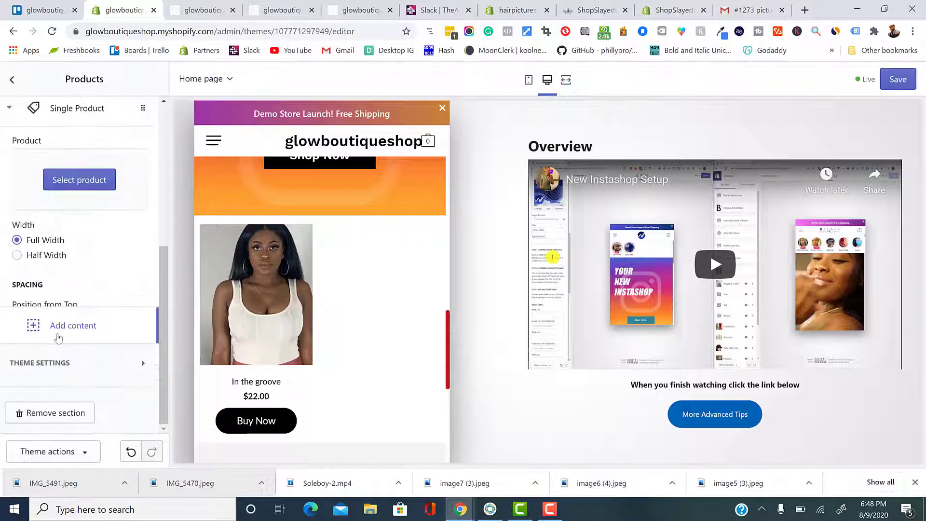
left_click(79, 183)
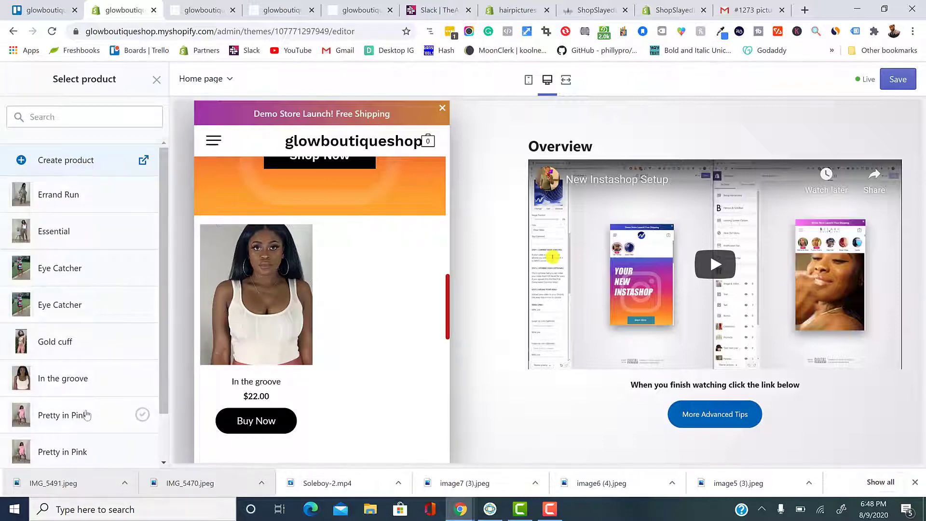
left_click(86, 414)
left_click(139, 448)
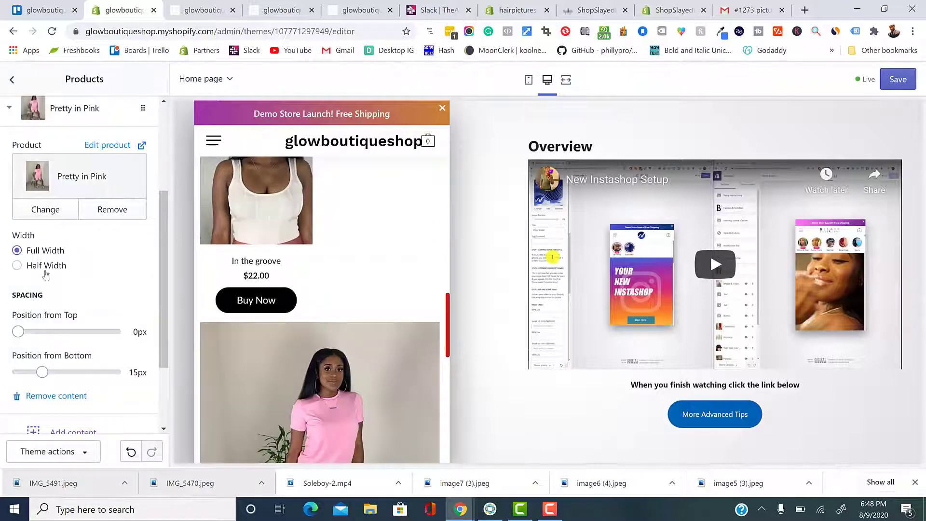
left_click(898, 79)
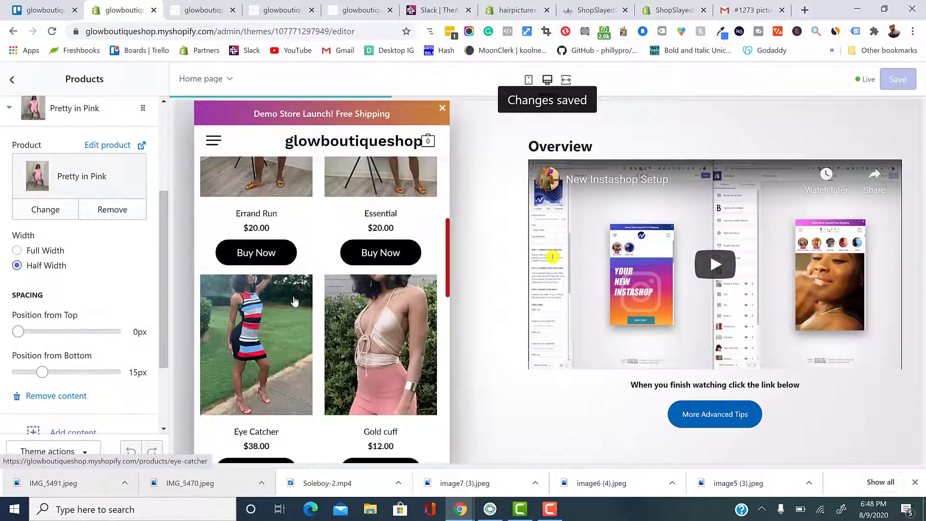
Review both product groups and the parallax area in the home page preview and return to the section list.
scroll(296, 320, "down", 2)
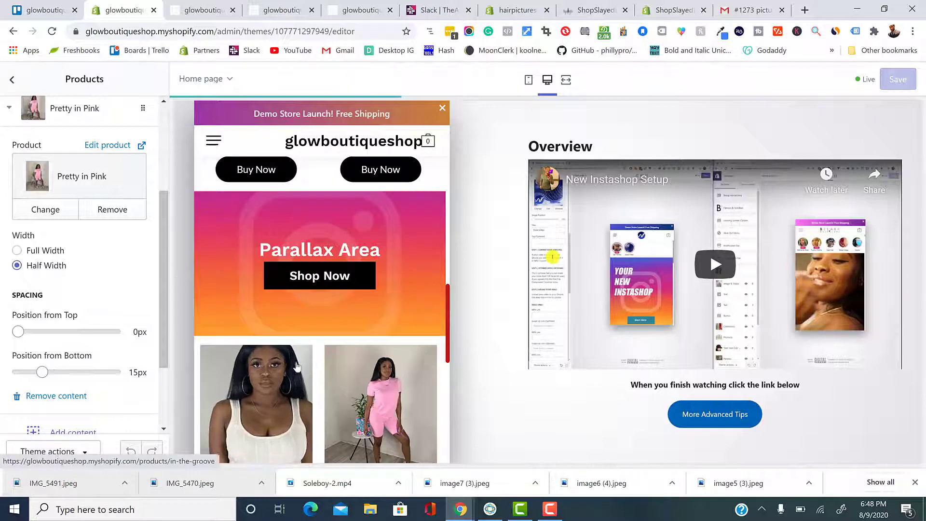
scroll(252, 338, "down", 2)
scroll(255, 352, "down", 1)
scroll(10, 133, "up", 3)
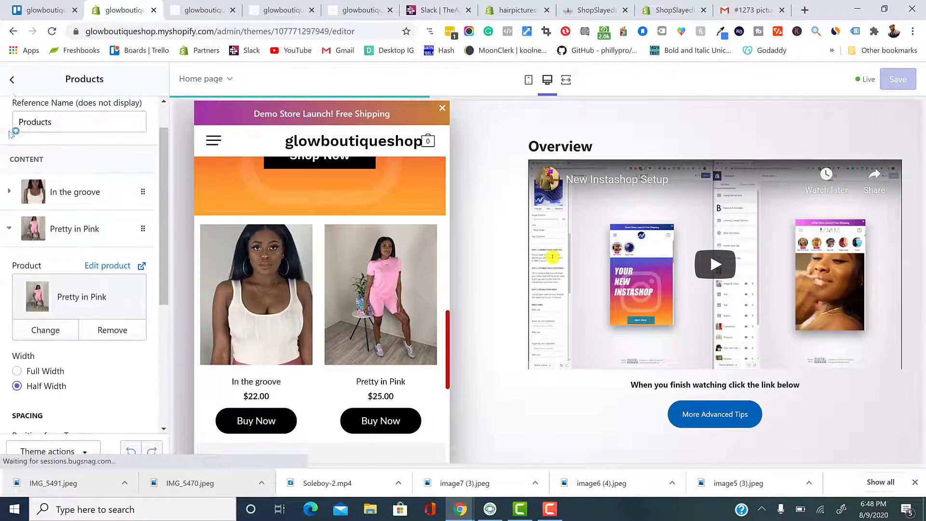
left_click(11, 81)
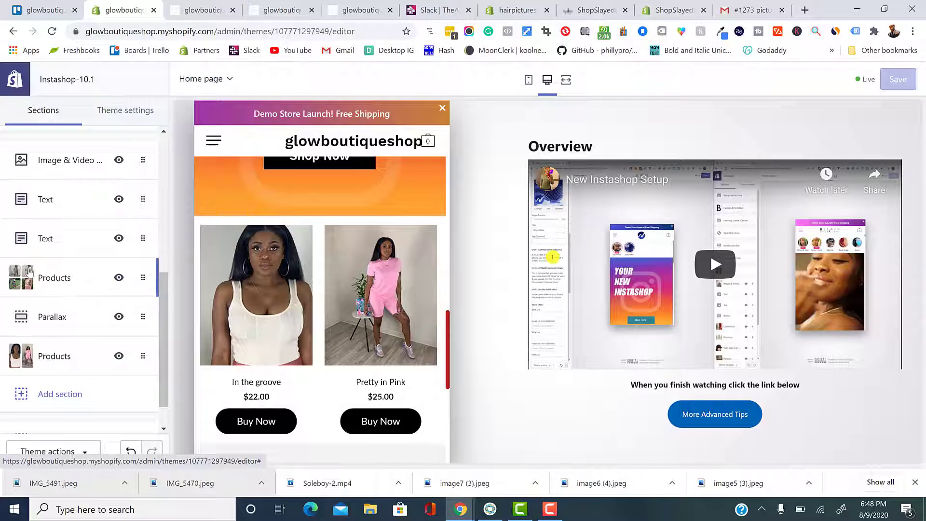
scroll(322, 279, "up", 6)
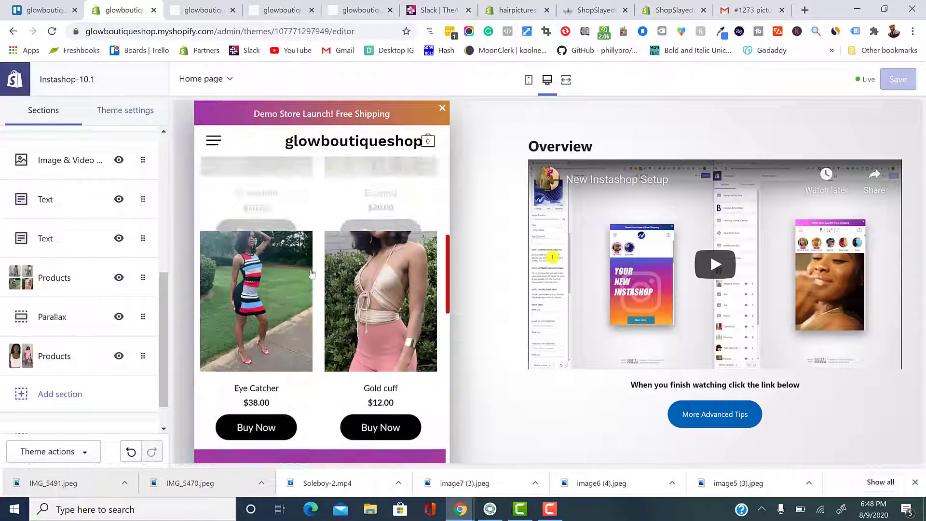
scroll(299, 270, "up", 5)
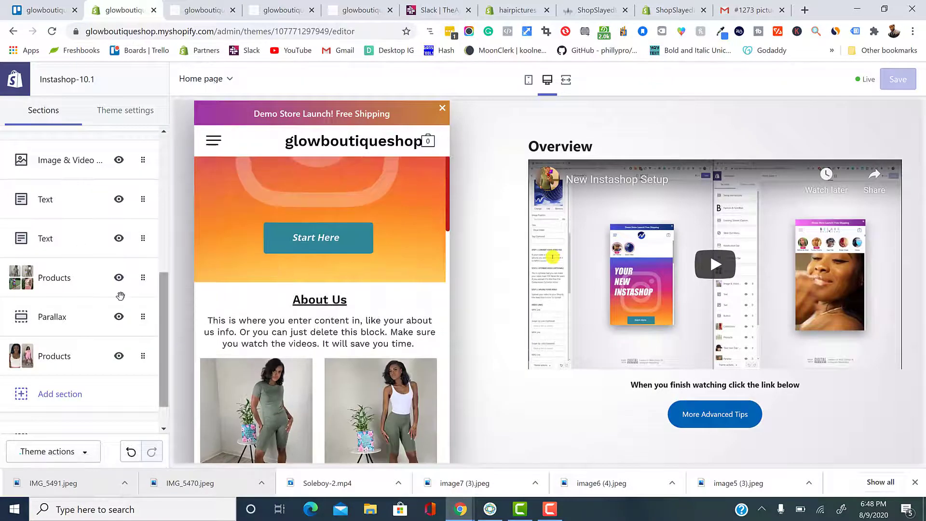
Inspect the two Text sections and the first Products section to see which part of the page each controls.
left_click(62, 200)
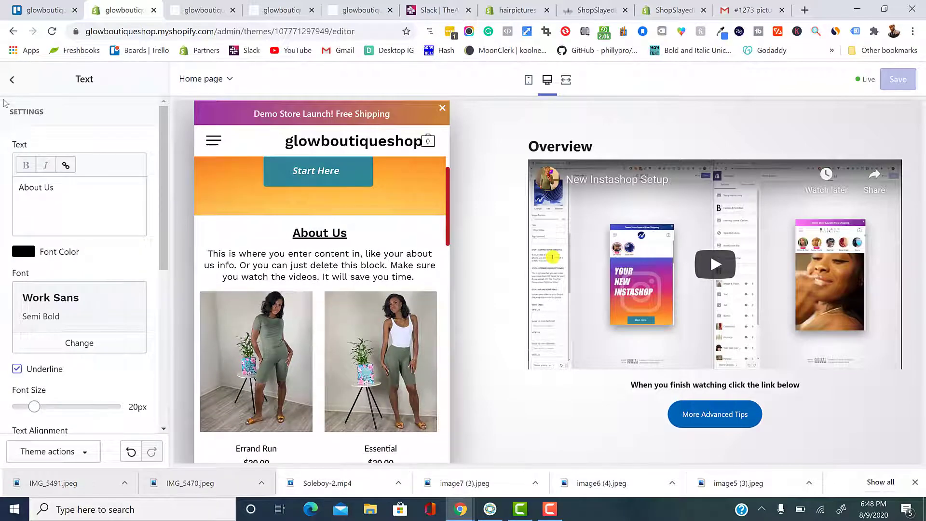
left_click(9, 87)
left_click(46, 238)
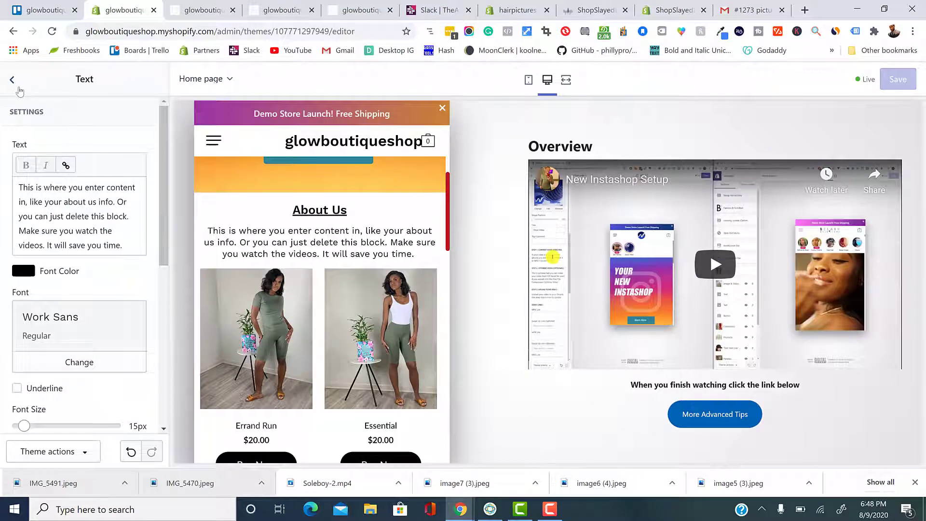
left_click(18, 88)
scroll(266, 313, "down", 3)
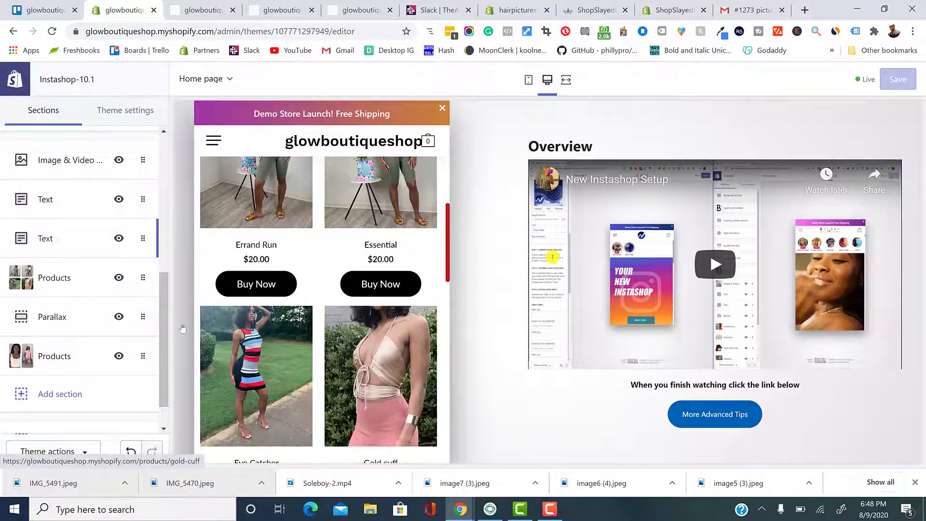
left_click(65, 289)
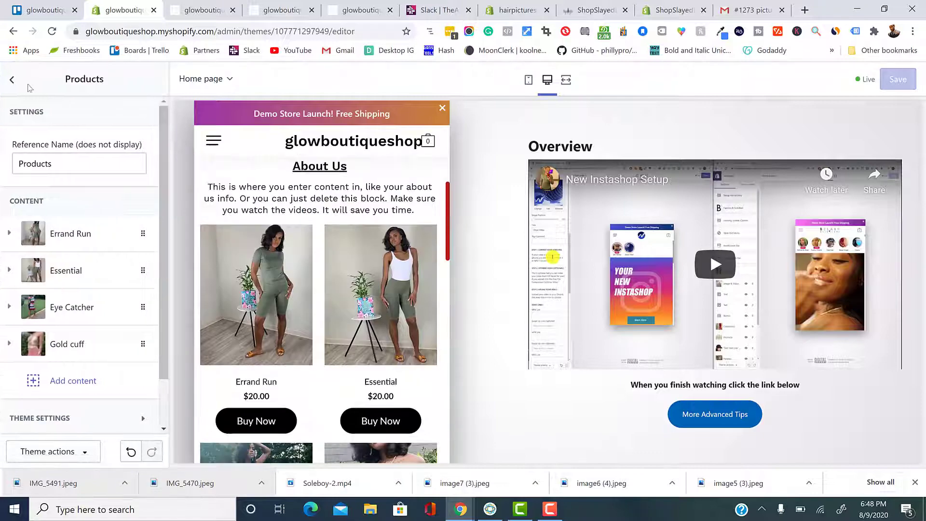
left_click(12, 80)
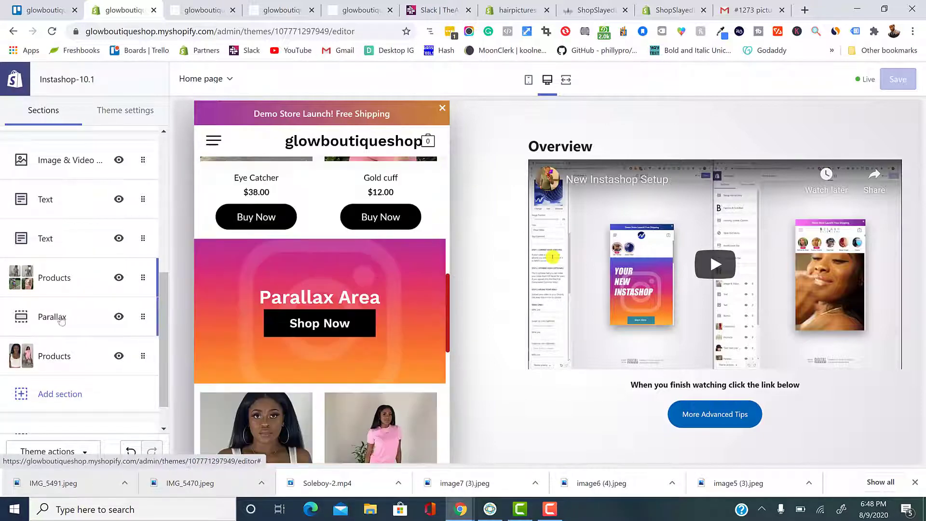
Upload IMG_5491 from Downloads and use it as the Parallax section's image.
left_click(64, 316)
left_click(79, 221)
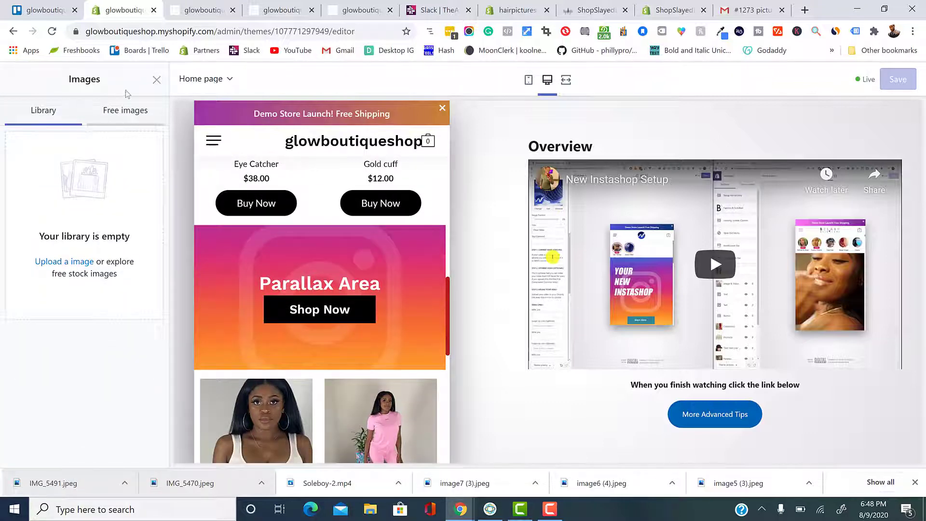
left_click(156, 80)
left_click(61, 226)
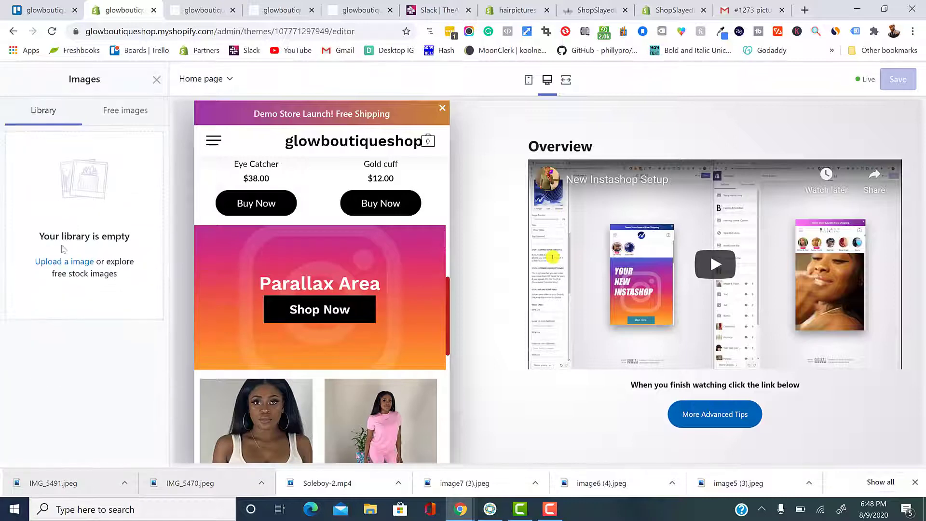
left_click(64, 261)
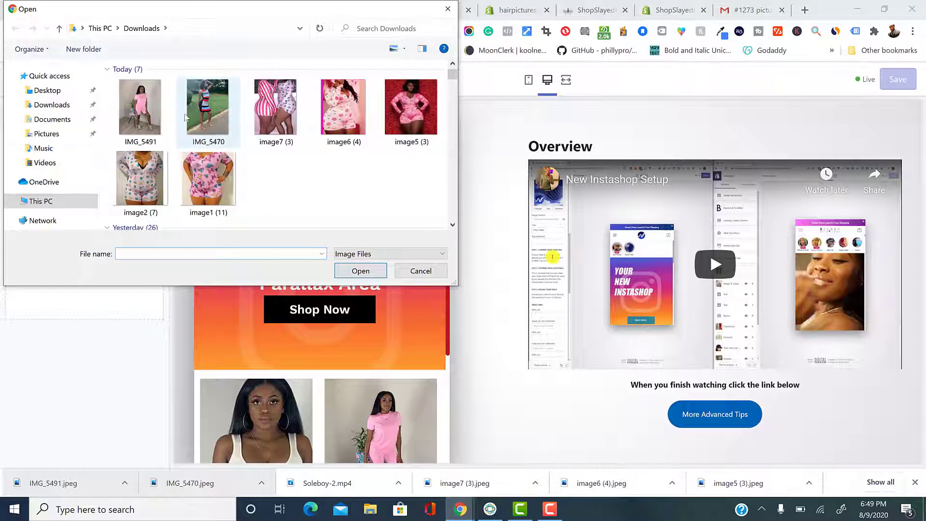
double_click(140, 107)
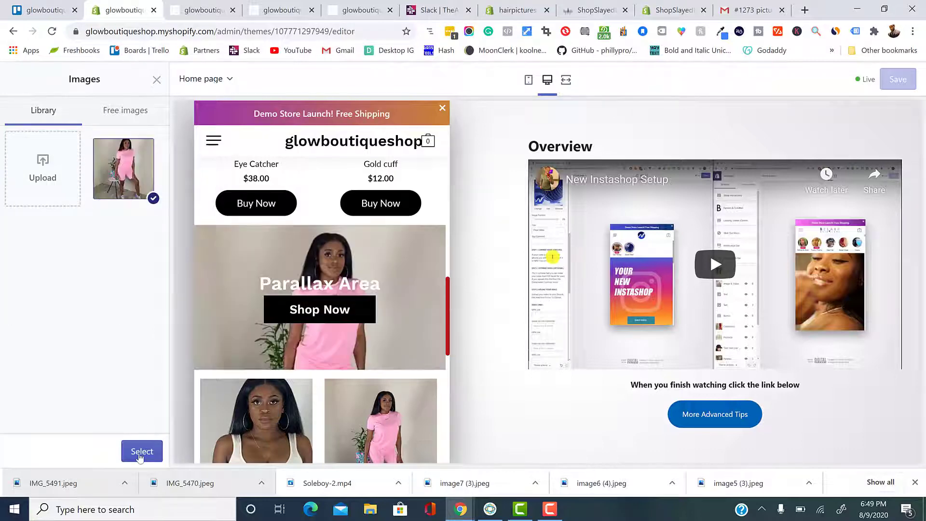
left_click(139, 452)
Change the Parallax section's heading text to "The Ultimate Beauty brand".
scroll(159, 400, "down", 6)
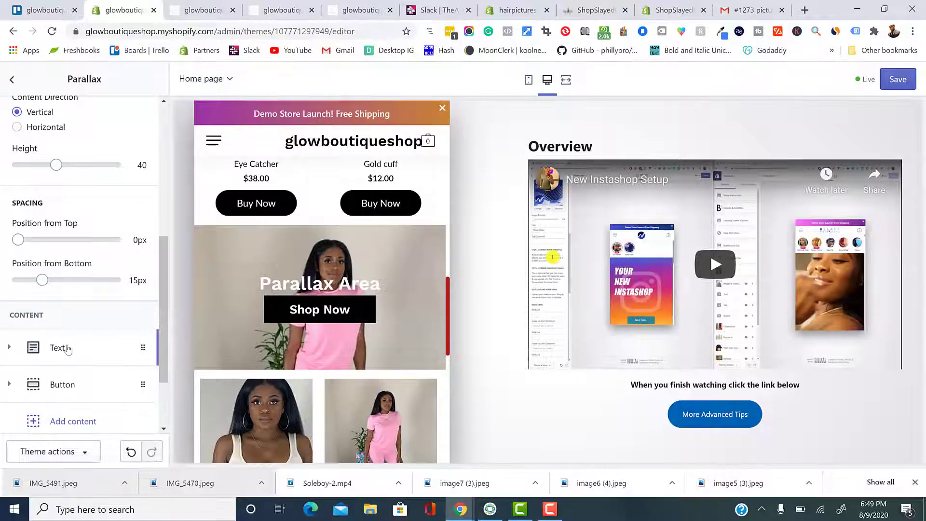
left_click(62, 347)
left_click(71, 314)
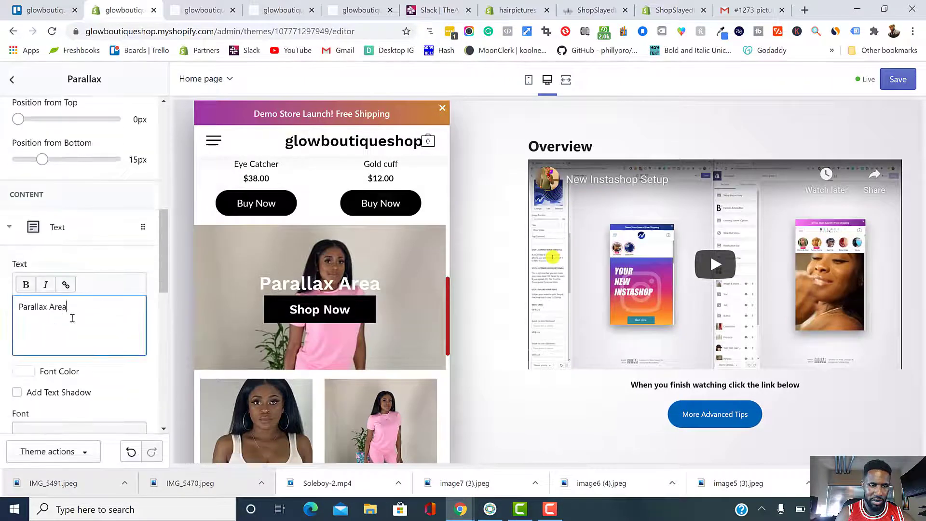
key("ctrl+a")
type("T")
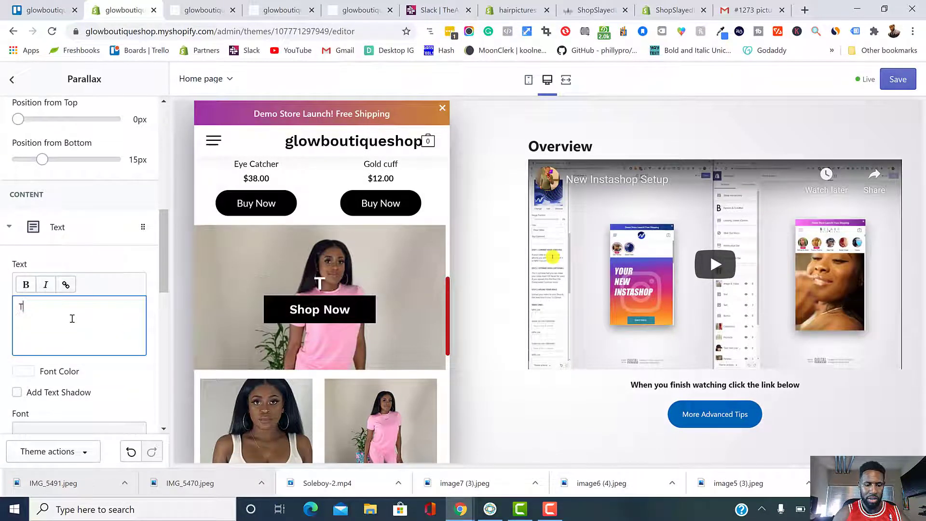
type("he Ulti")
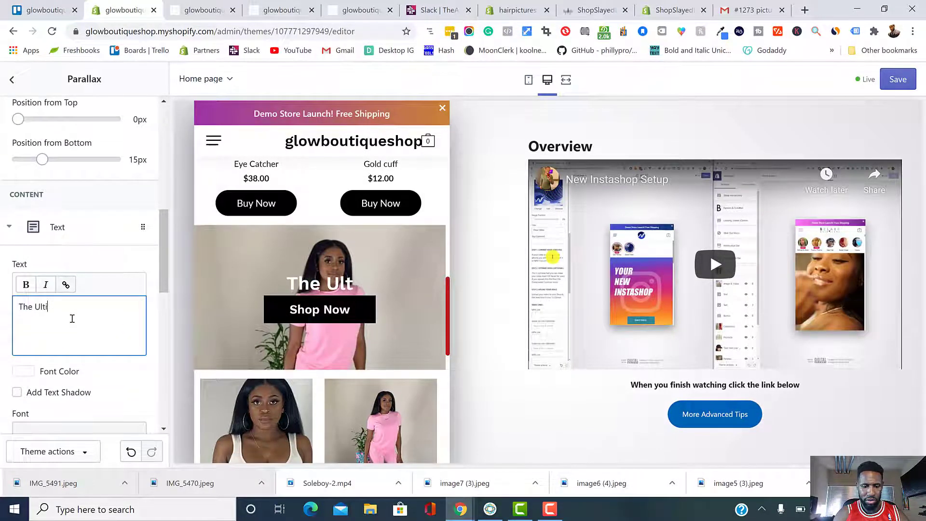
type("mate Beaut")
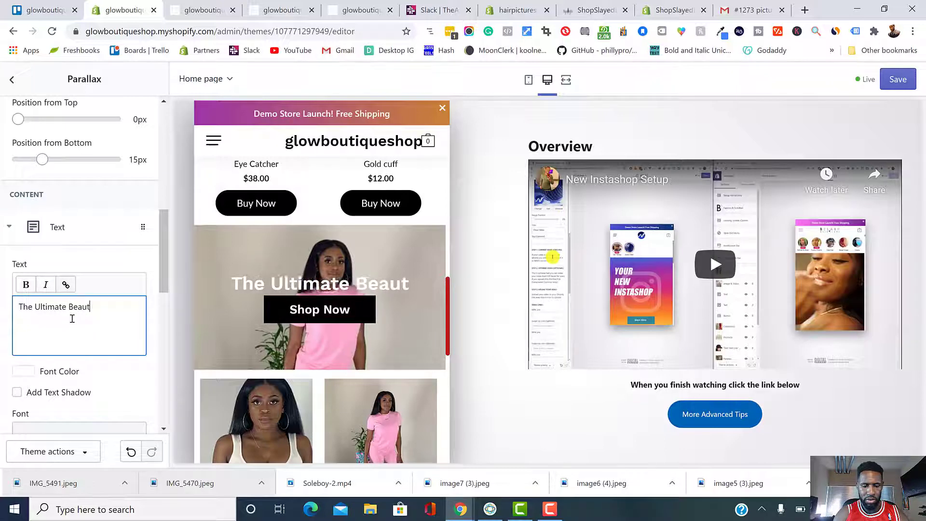
type("y brand")
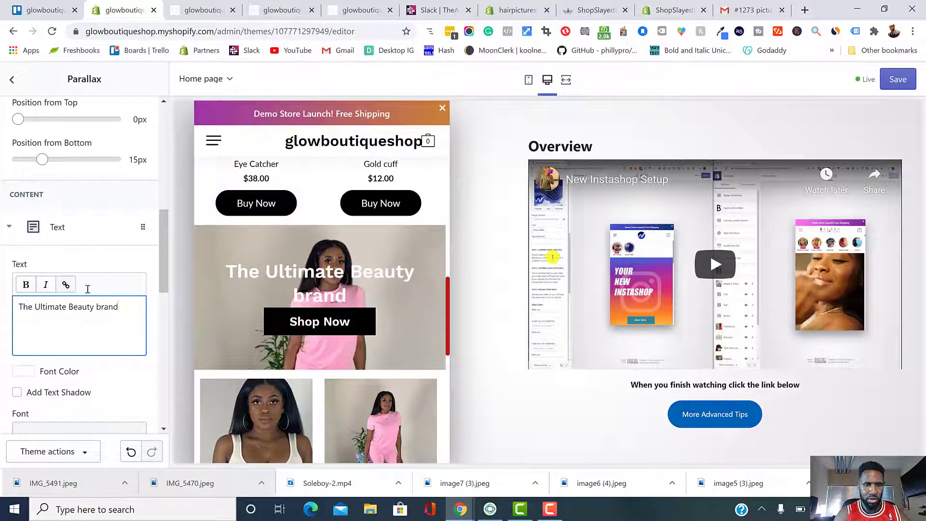
Set the background color of the Parallax section's button to the muted rose #8A6969.
scroll(127, 332, "down", 9)
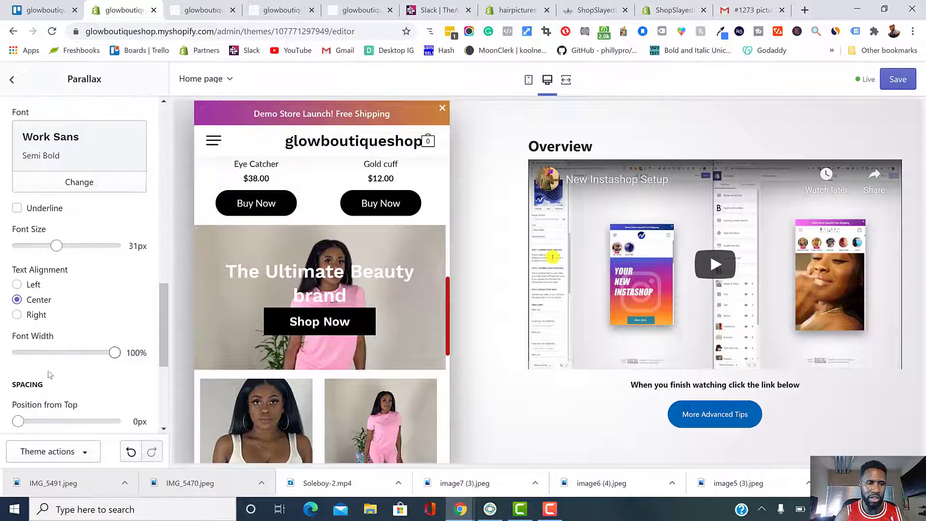
scroll(50, 374, "down", 1)
left_click(36, 352)
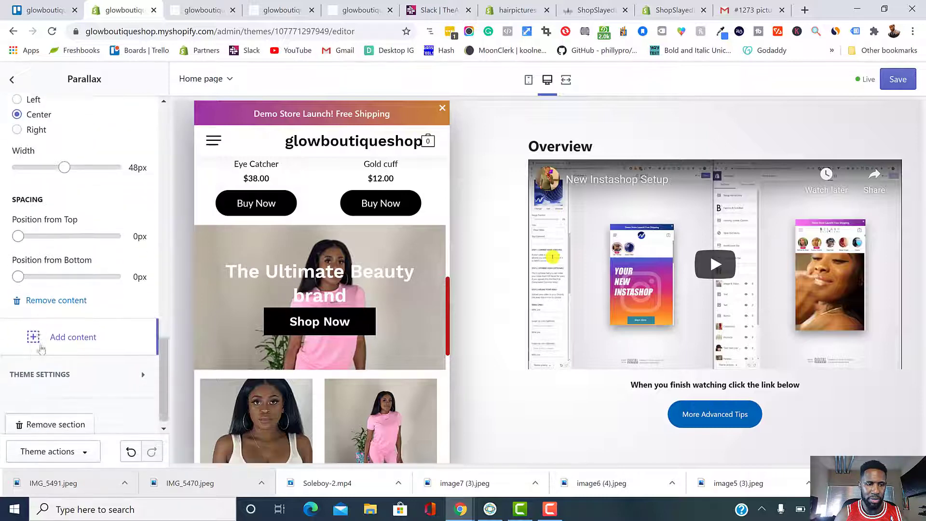
scroll(28, 309, "up", 2)
scroll(22, 263, "up", 4)
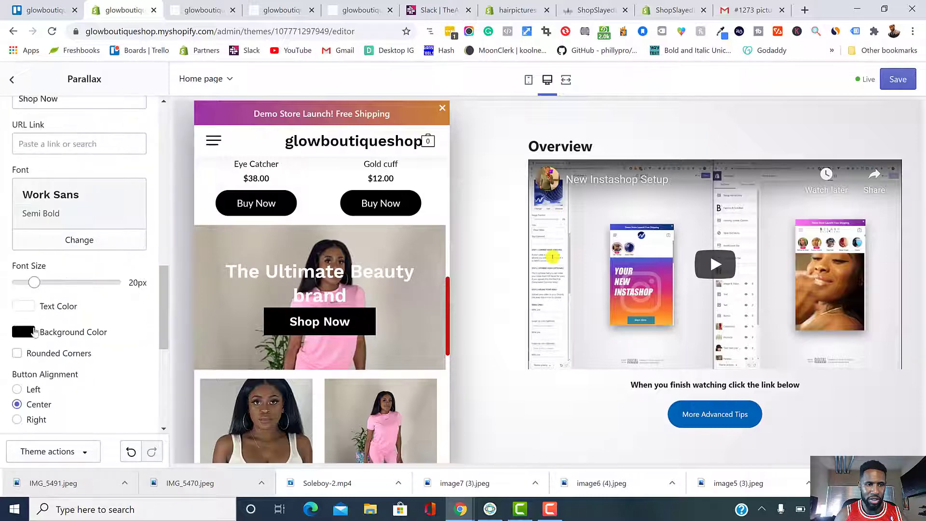
left_click(23, 333)
scroll(41, 356, "down", 1)
left_click_drag(40, 356, 41, 330)
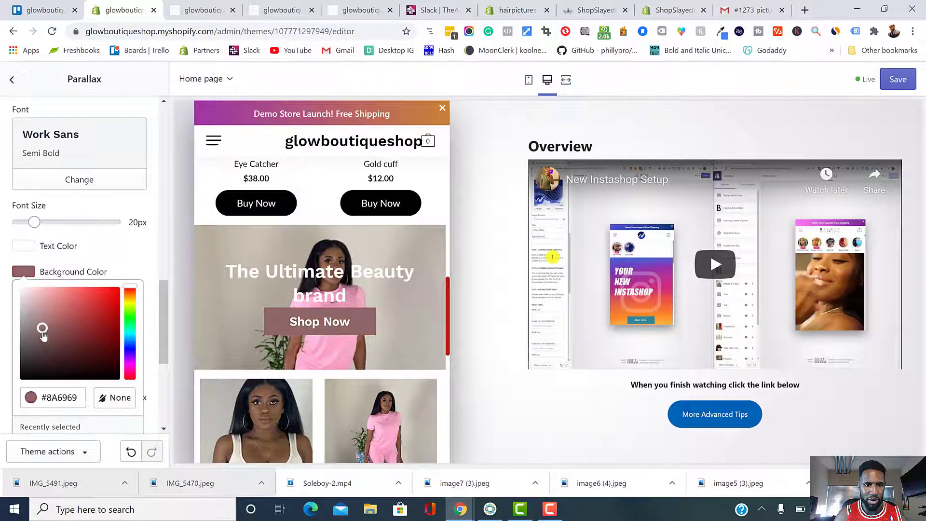
Change the Parallax button's text to "Buy Now" and save the home page.
scroll(48, 298, "up", 4)
left_click_drag(62, 285, 7, 290)
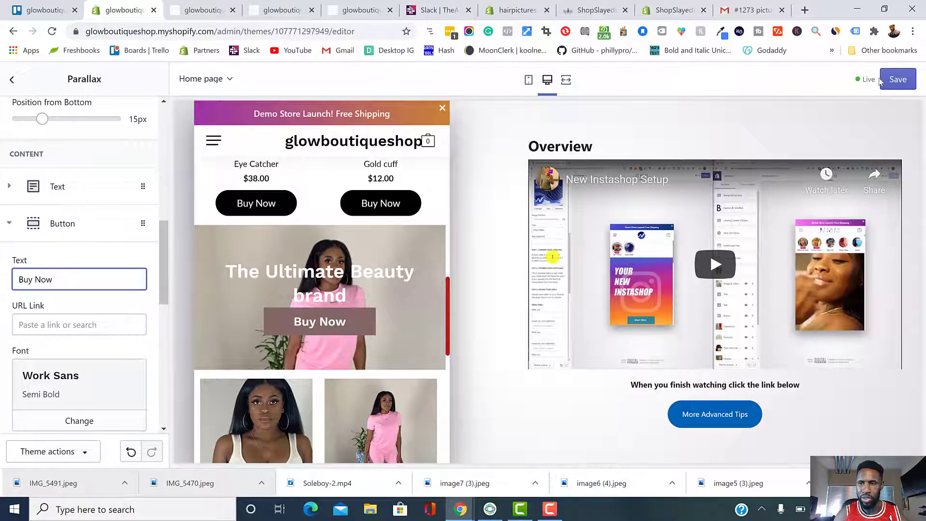
left_click(896, 80)
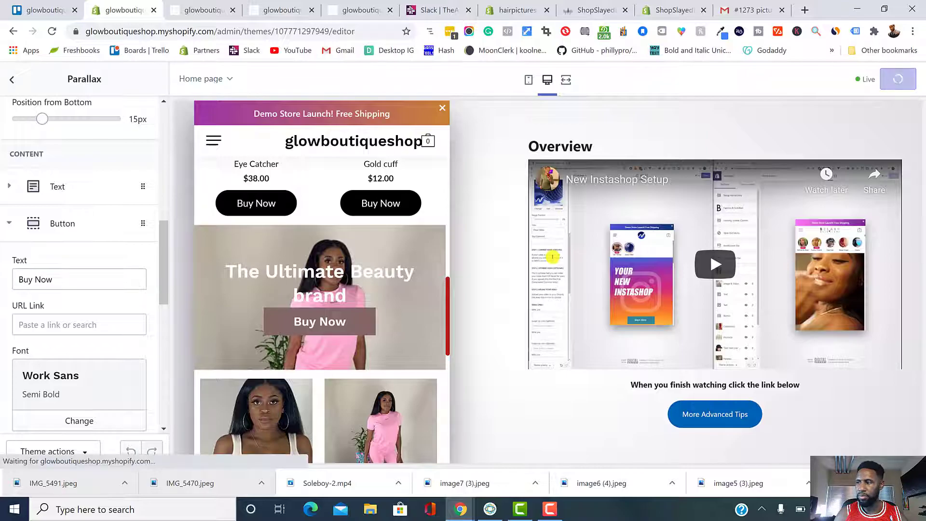